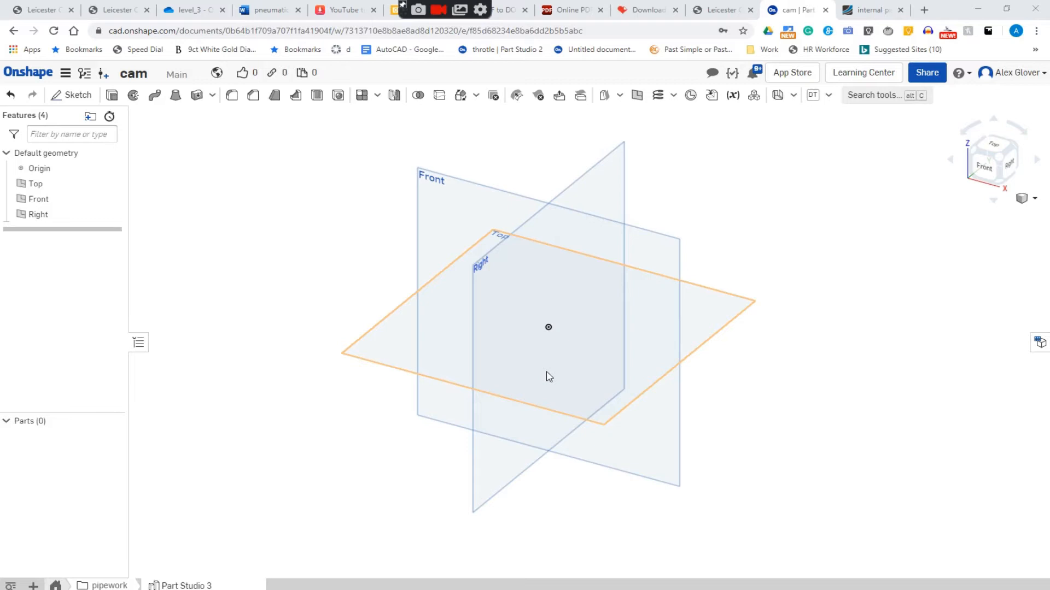
Step: Start a sketch on the Top plane and draw a circle centred on the origin with a 6 in diameter
middle_drag(522, 353, 494, 338)
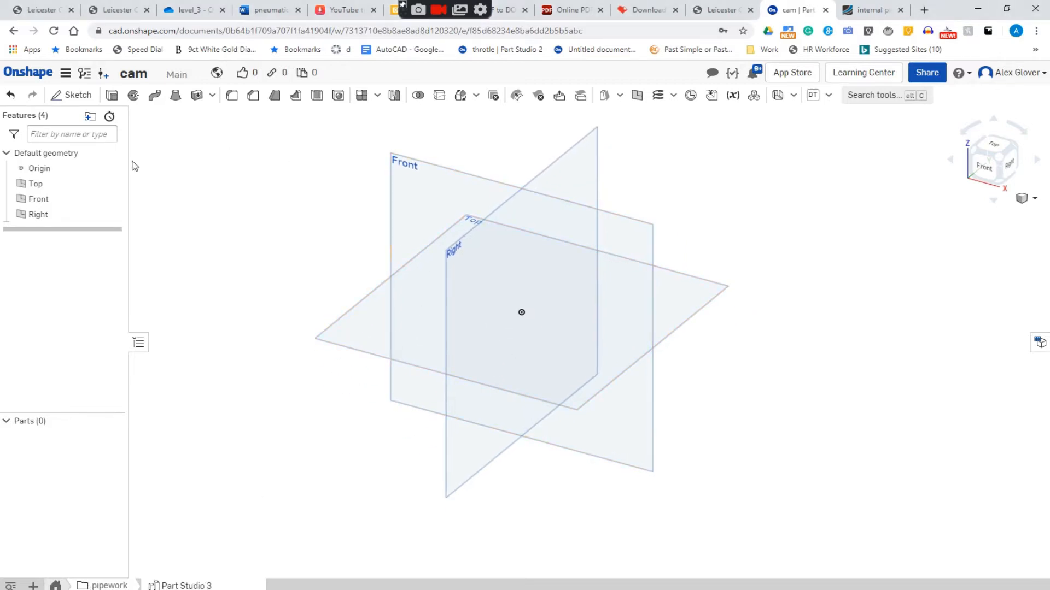
click(80, 96)
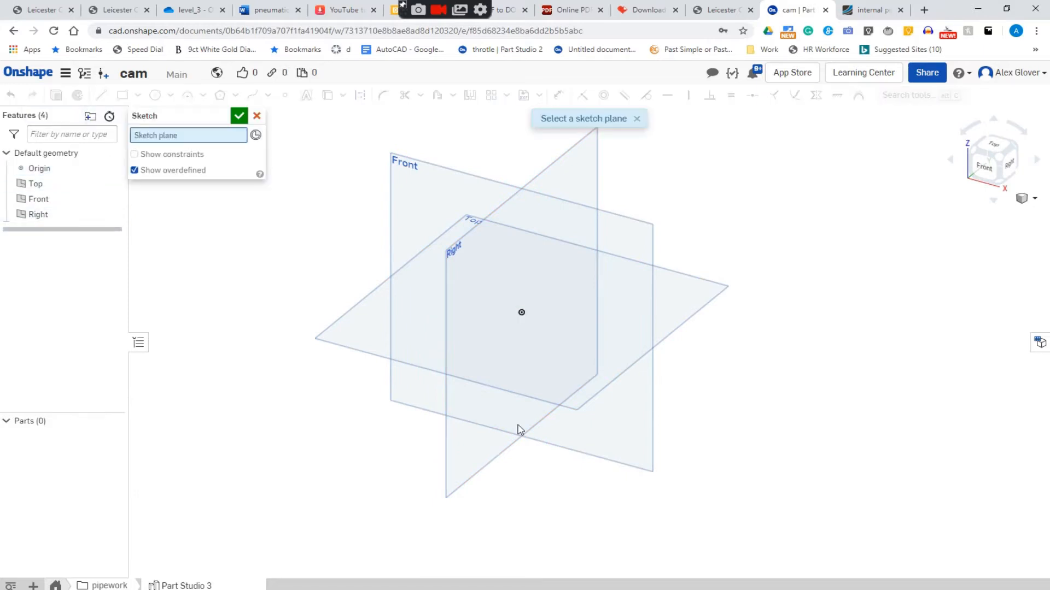
click(337, 338)
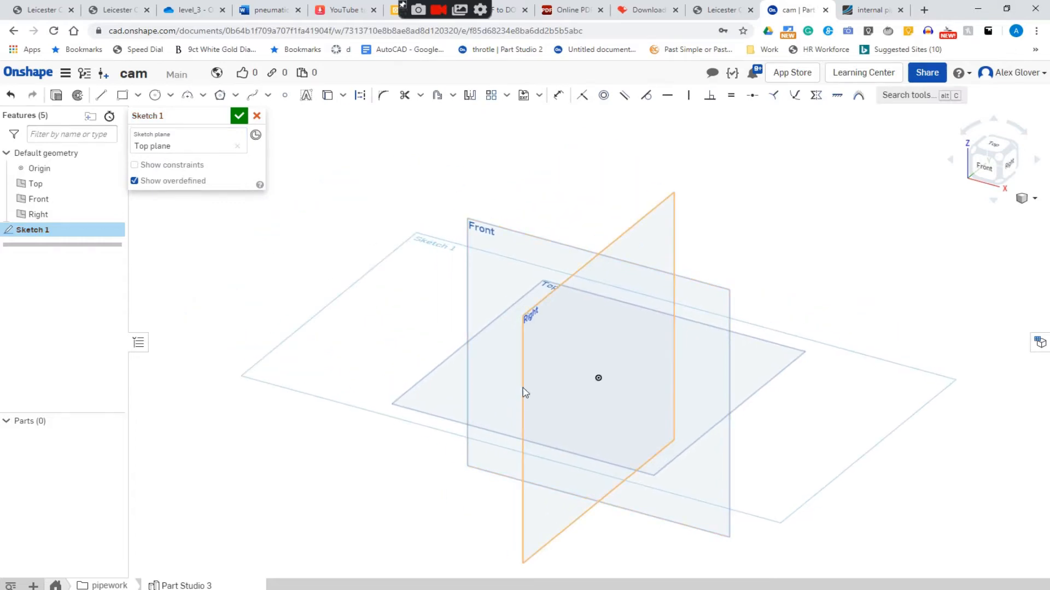
click(155, 95)
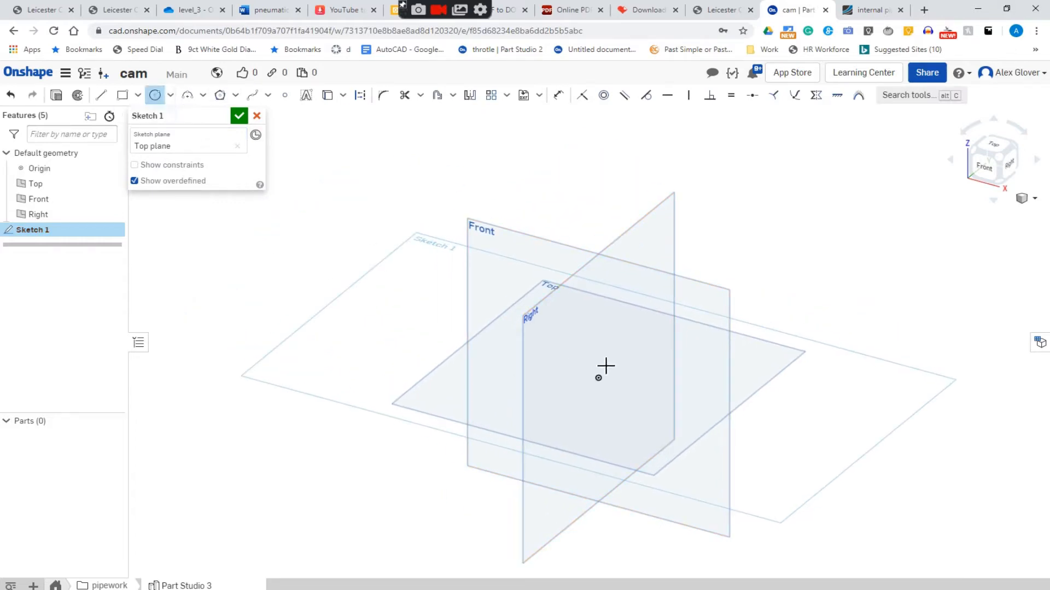
click(599, 378)
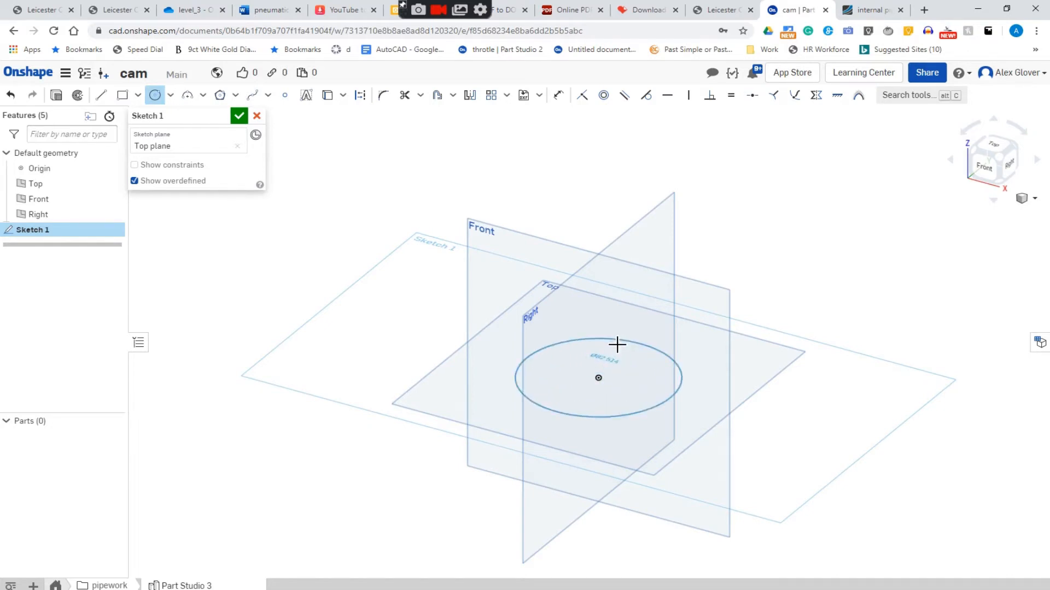
click(617, 345)
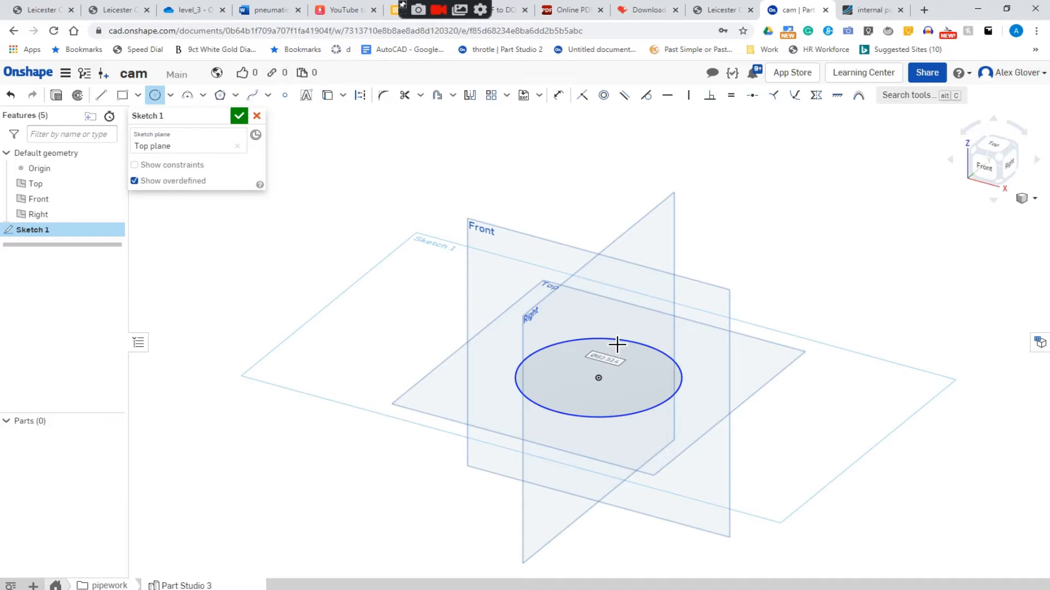
scroll(616, 344, up, 4)
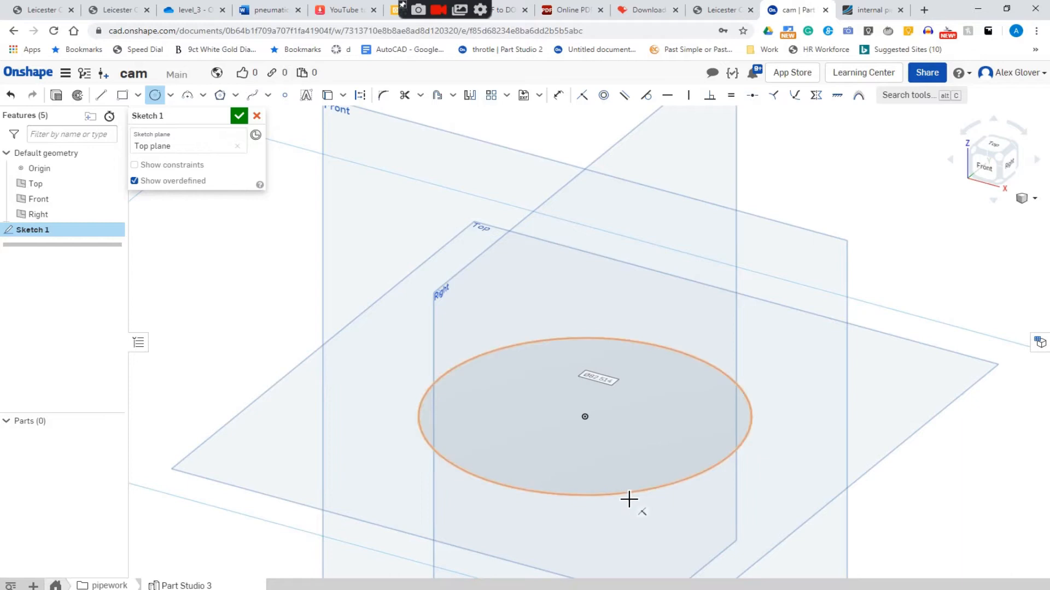
text(6)
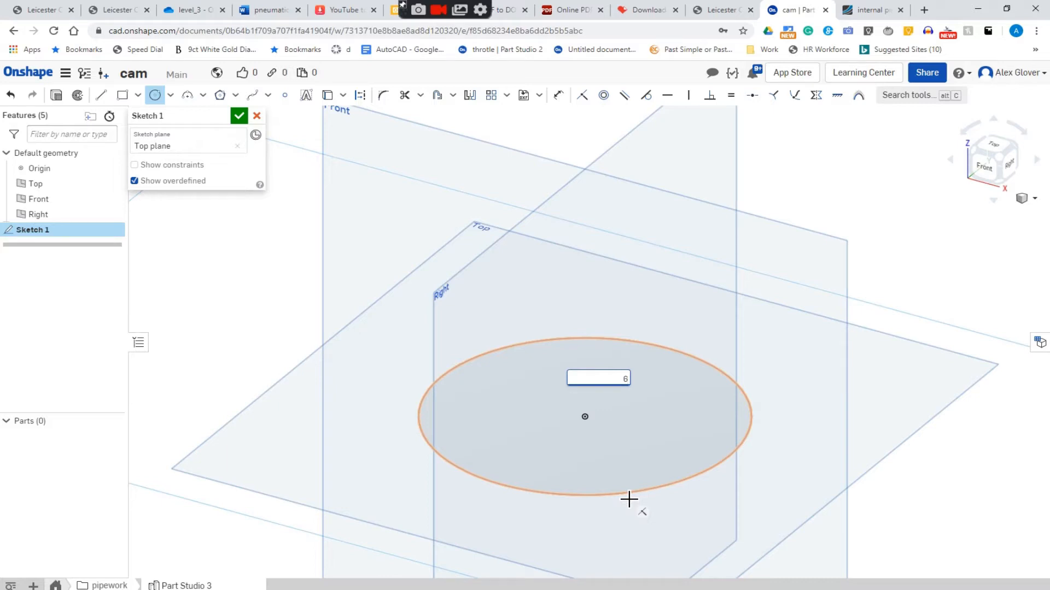
text(in)
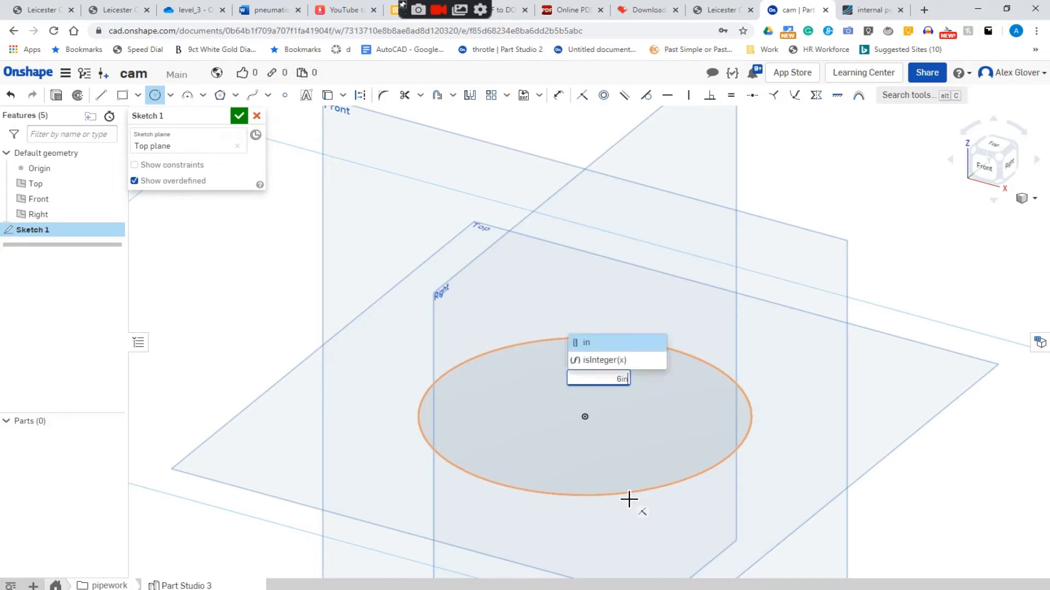
key(Return)
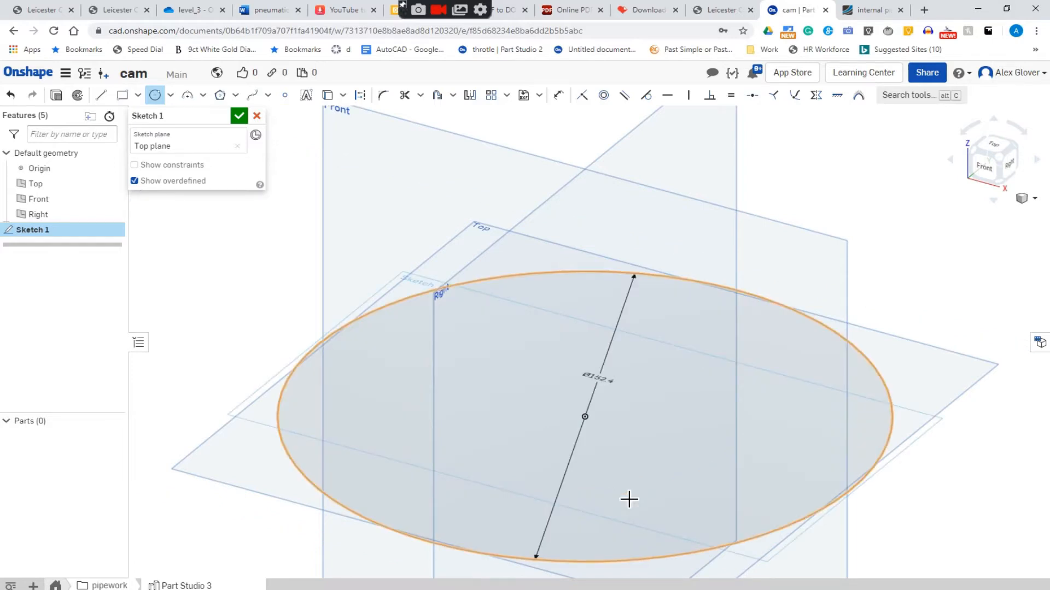
Step: Draw a second, larger circle about 166 mm in diameter, concentric with the first one
middle_drag(629, 499, 596, 441)
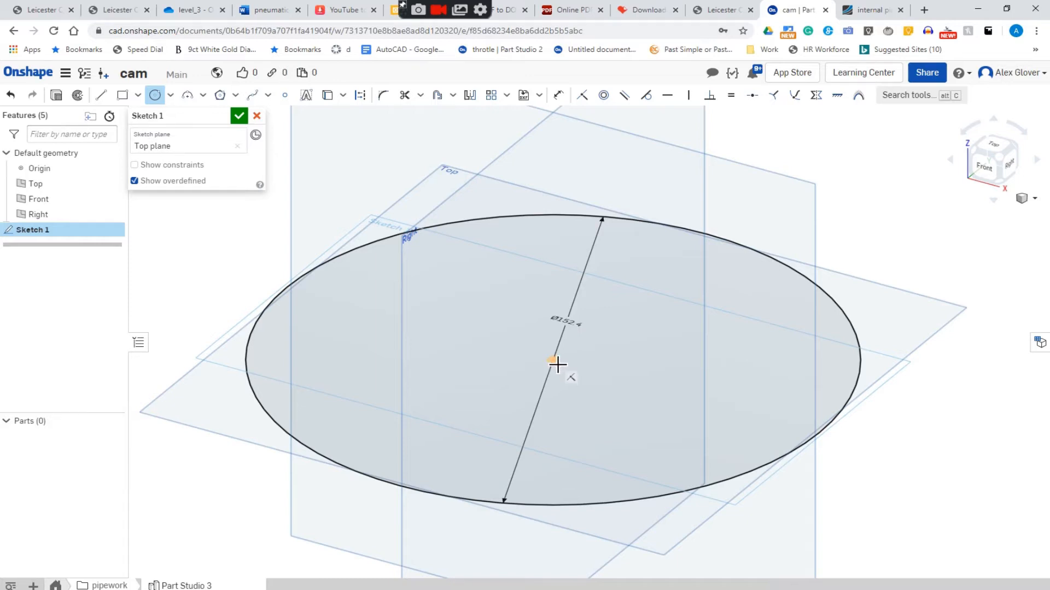
click(557, 365)
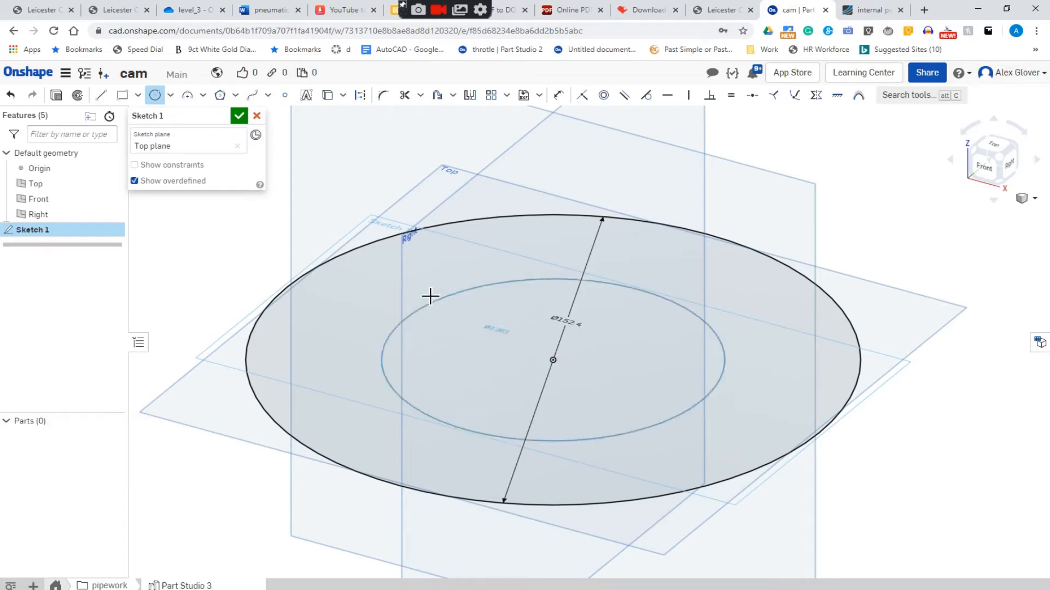
click(315, 256)
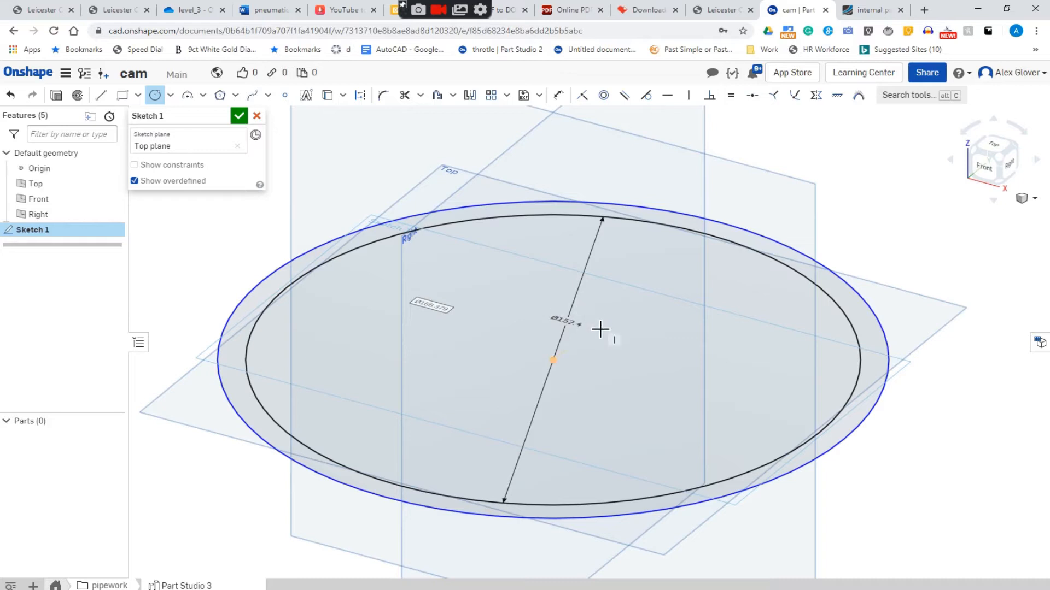
click(528, 209)
Step: Dimension the gap between the two circles as 3 mm and finish the sketch
click(558, 95)
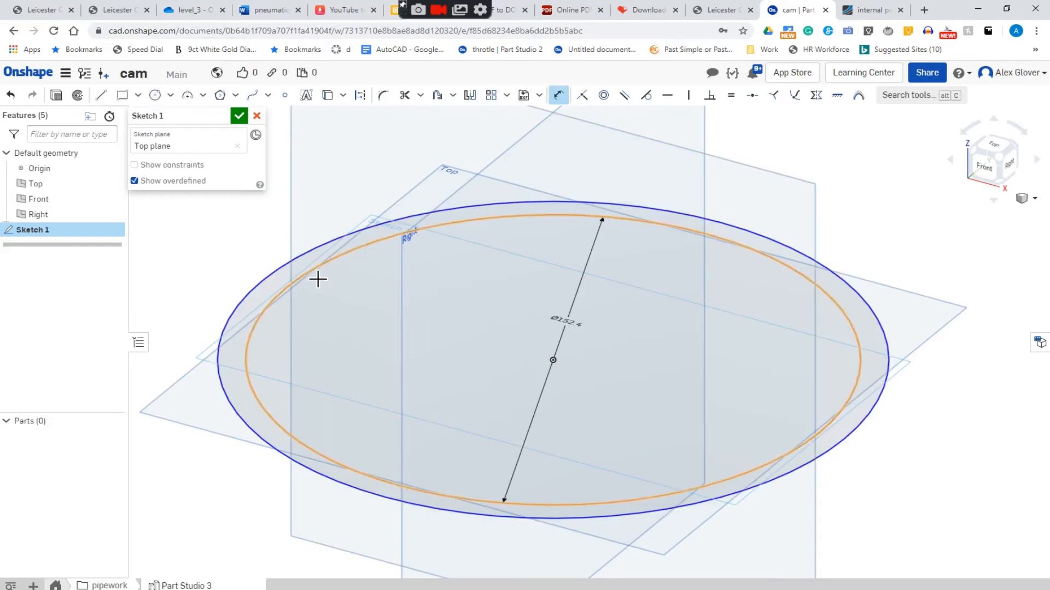
click(313, 275)
click(298, 265)
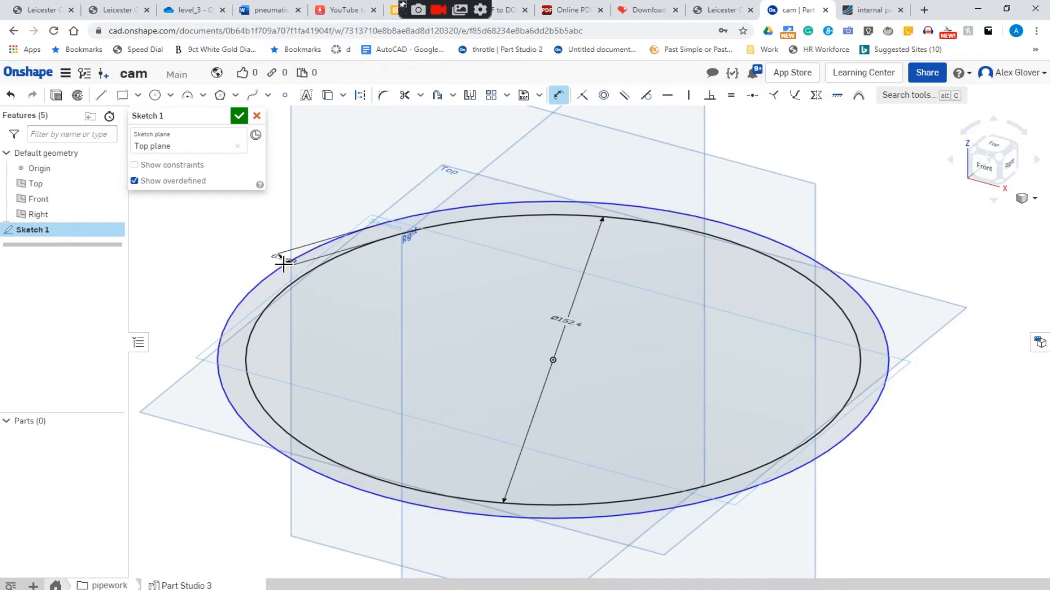
click(224, 259)
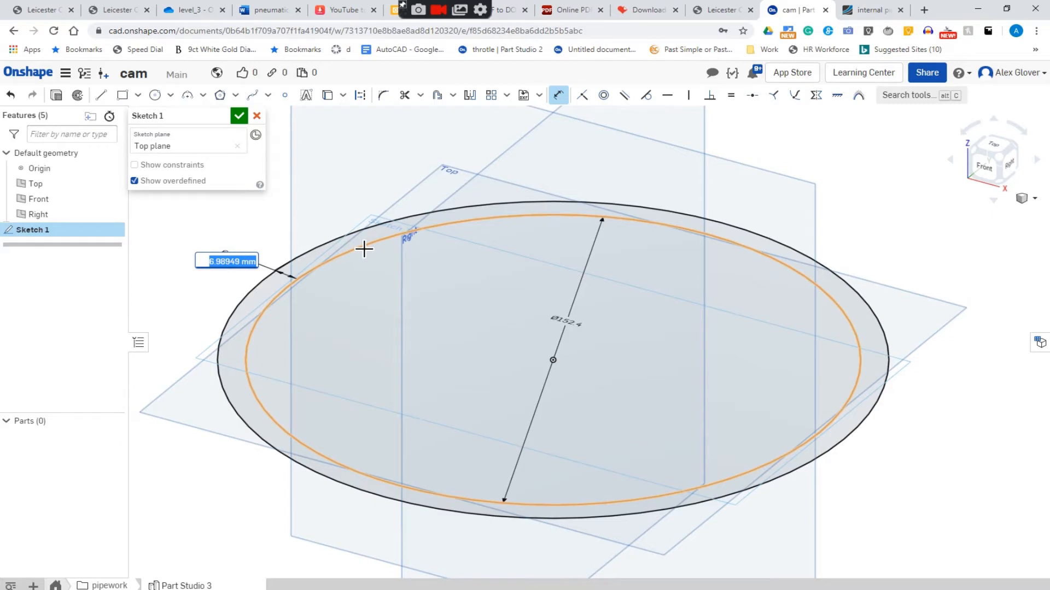
text(3)
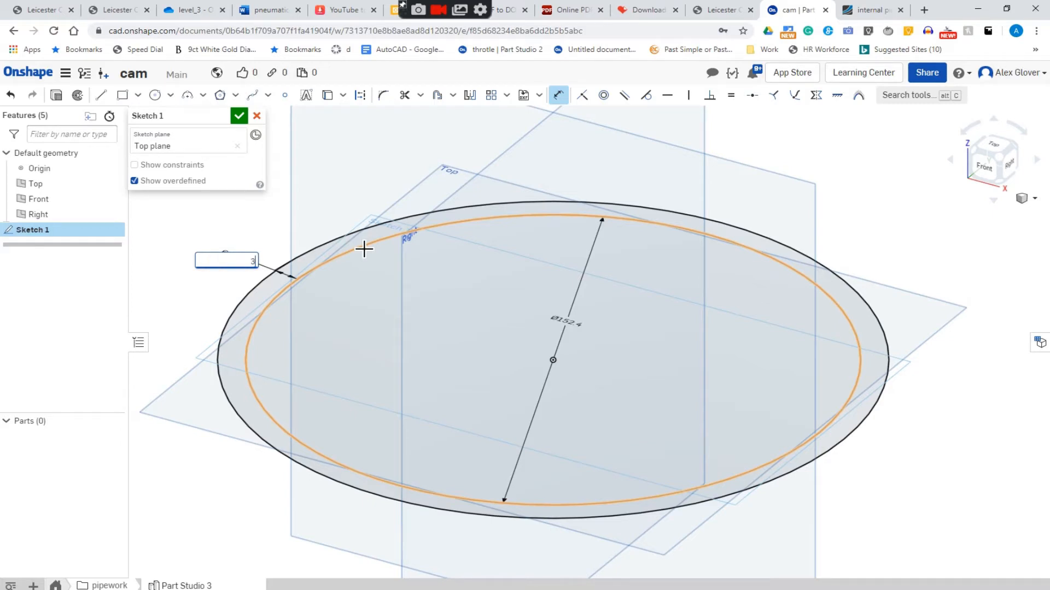
key(Return)
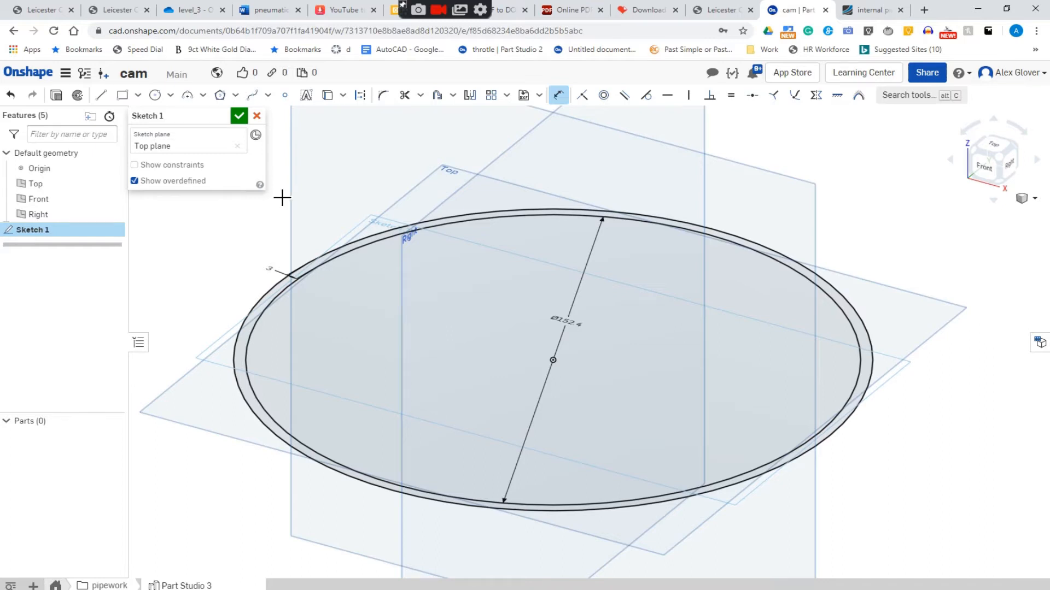
scroll(538, 486, down, 2)
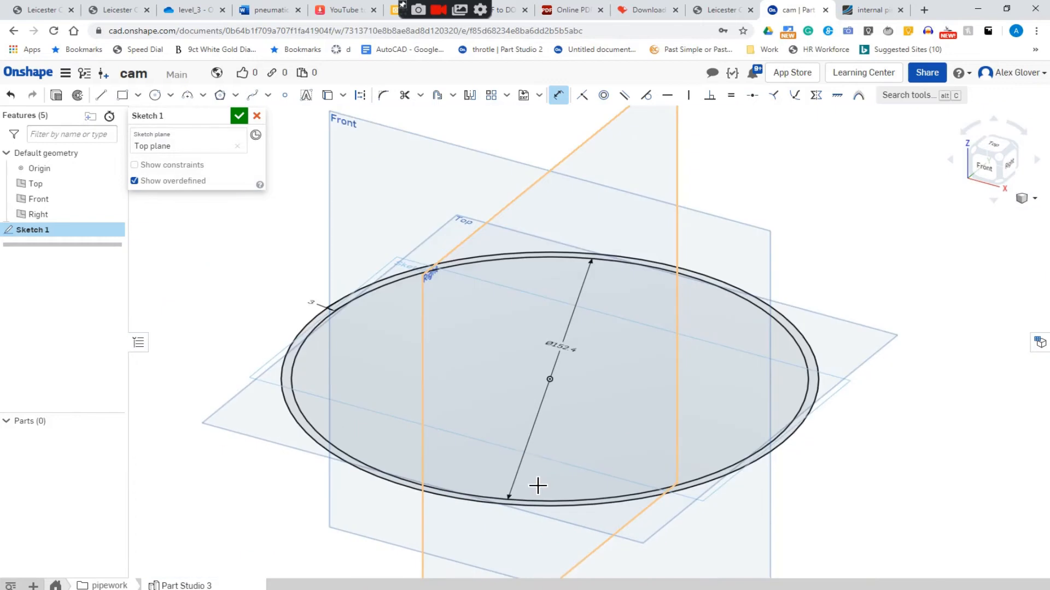
scroll(538, 486, down, 3)
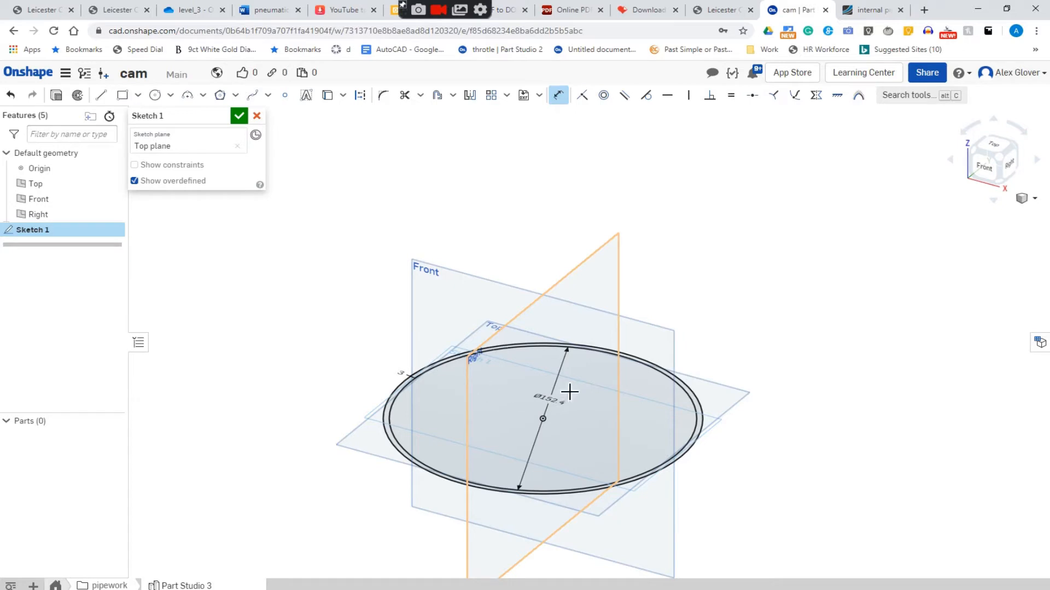
click(239, 116)
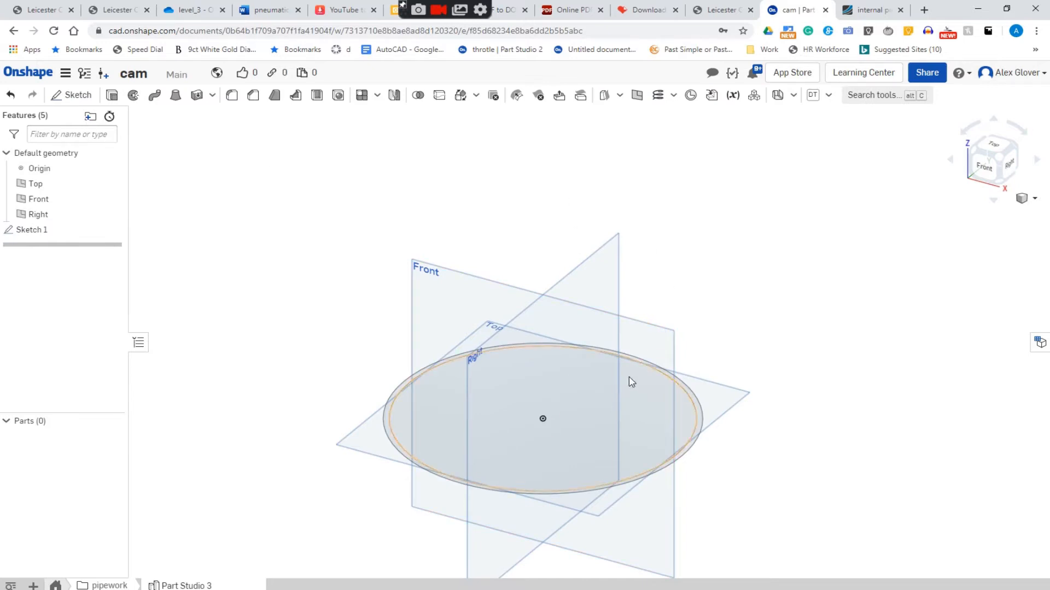
Step: Start a sketch on the Front plane and draw a vertical line 400 mm long upward from the origin
scroll(632, 381, down, 5)
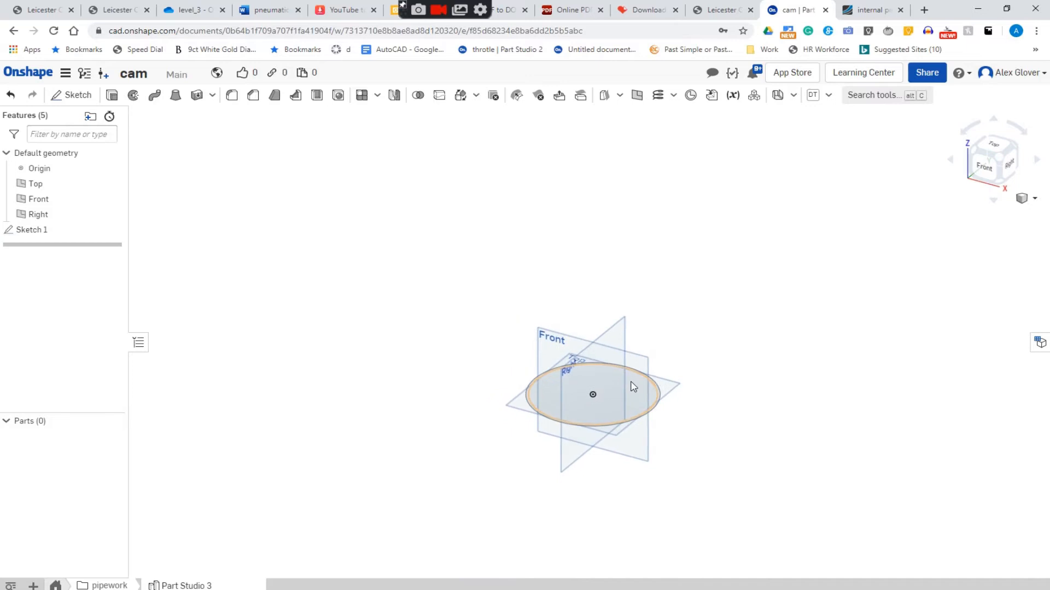
click(77, 96)
click(559, 340)
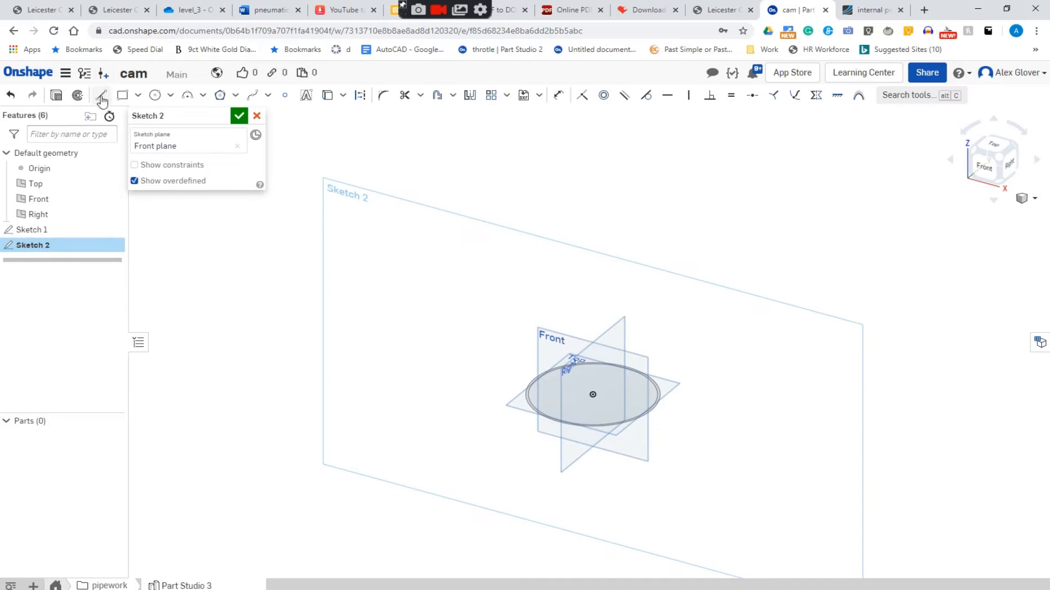
click(102, 97)
click(593, 395)
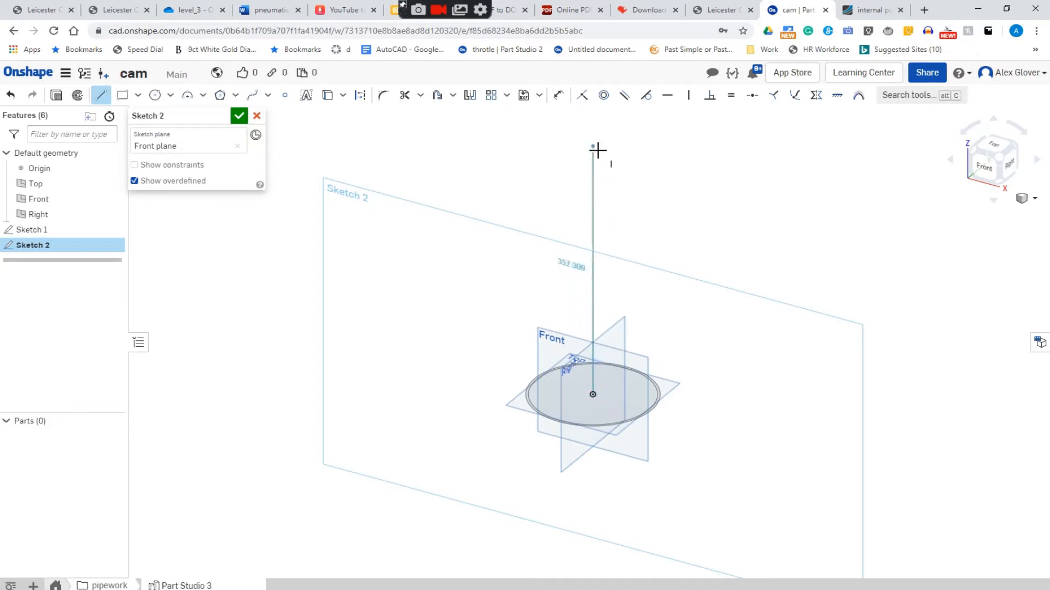
click(595, 146)
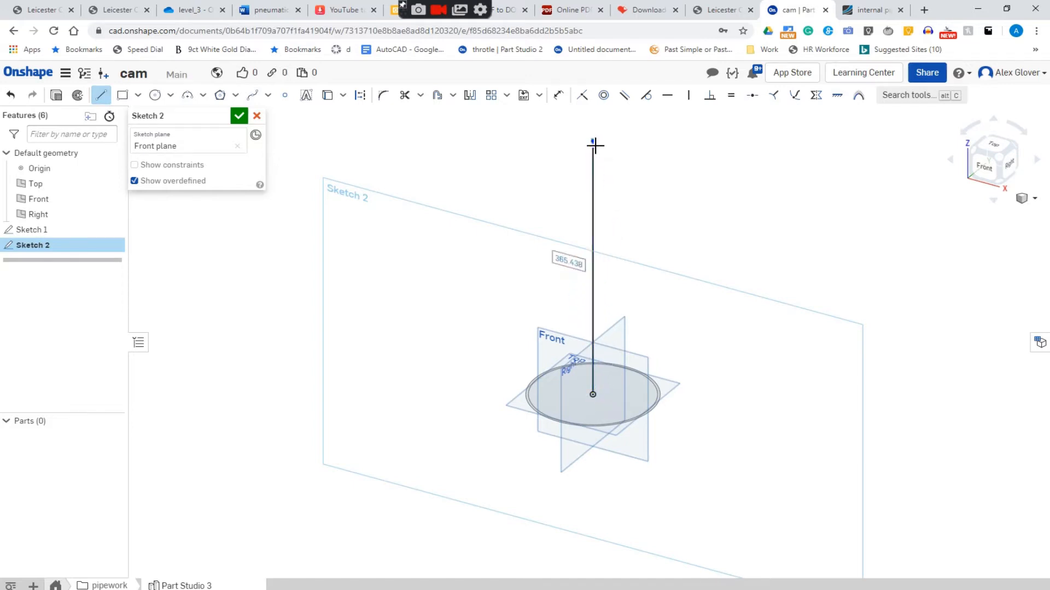
text(400)
key(Return)
Step: Add a horizontal line 400 mm long from the vertical line's upper end, running in the negative X direction
mouse_move(595, 145)
middle_down()
mouse_move(633, 208)
mouse_move(648, 272)
middle_up()
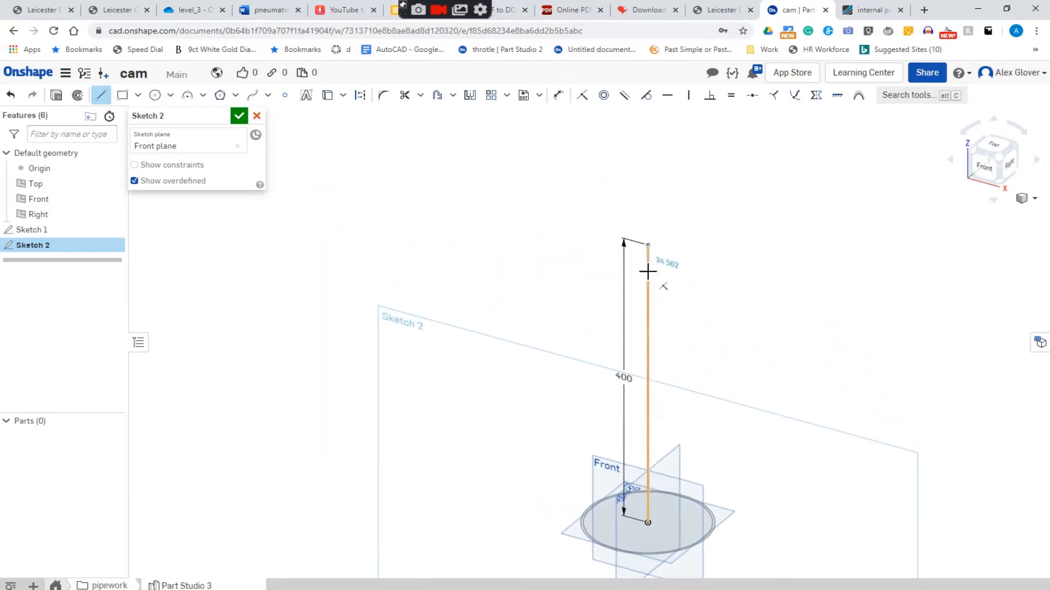
click(411, 182)
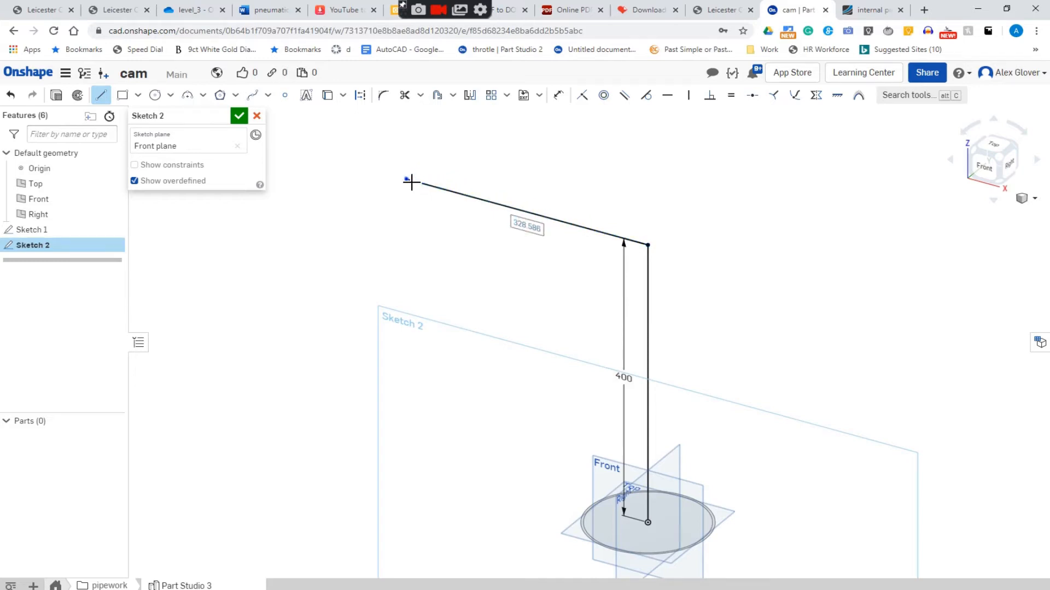
text(400)
key(Return)
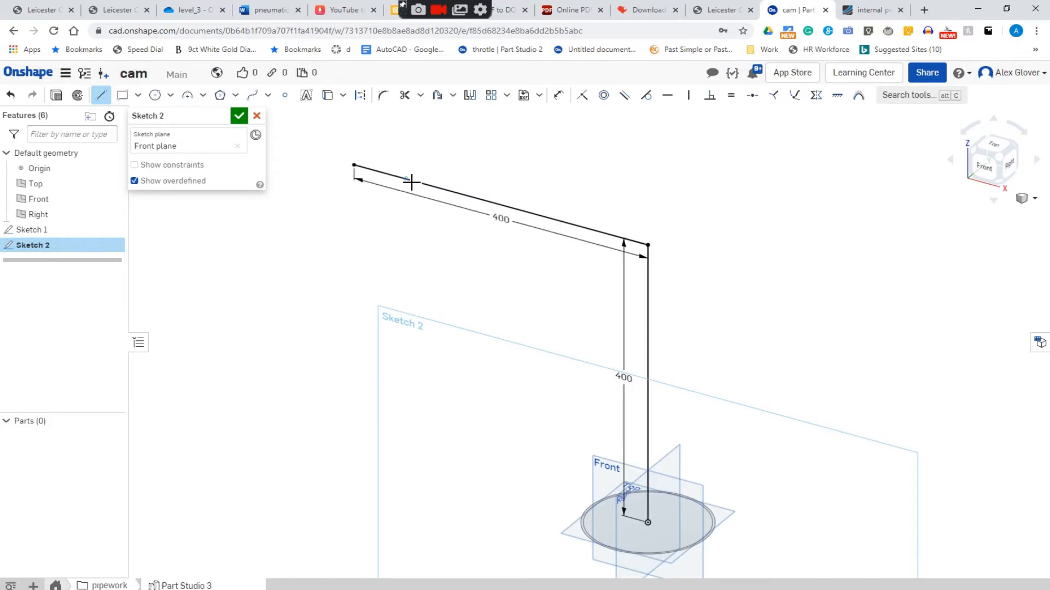
key(Escape)
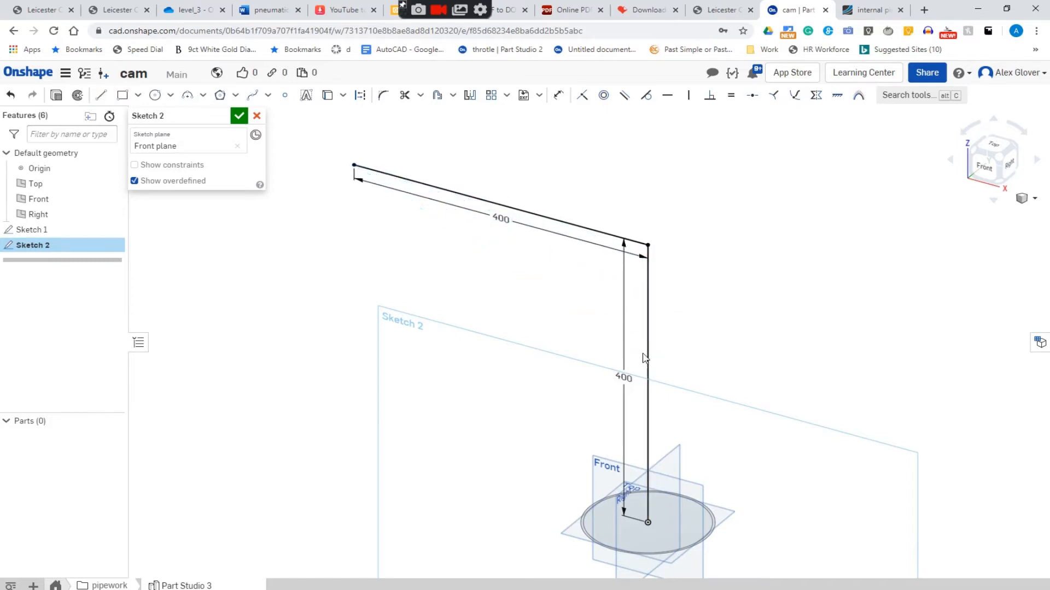
Step: Set the lengths of both the vertical and horizontal path lines to 500 mm and finish the sketch
double_click(624, 378)
text(500)
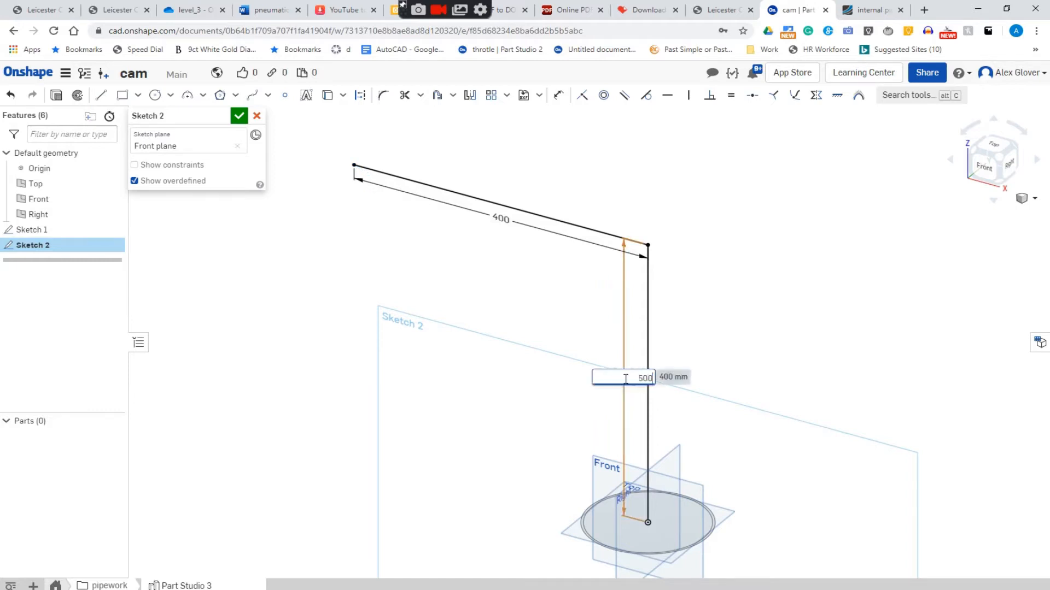
key(Return)
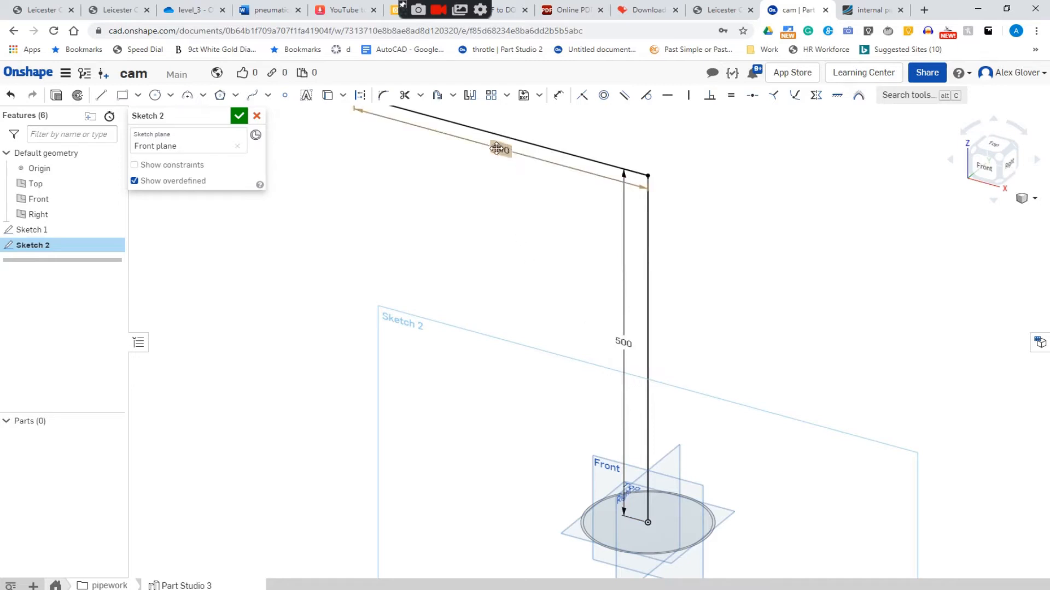
double_click(497, 149)
text(500)
key(Return)
scroll(566, 323, down, 4)
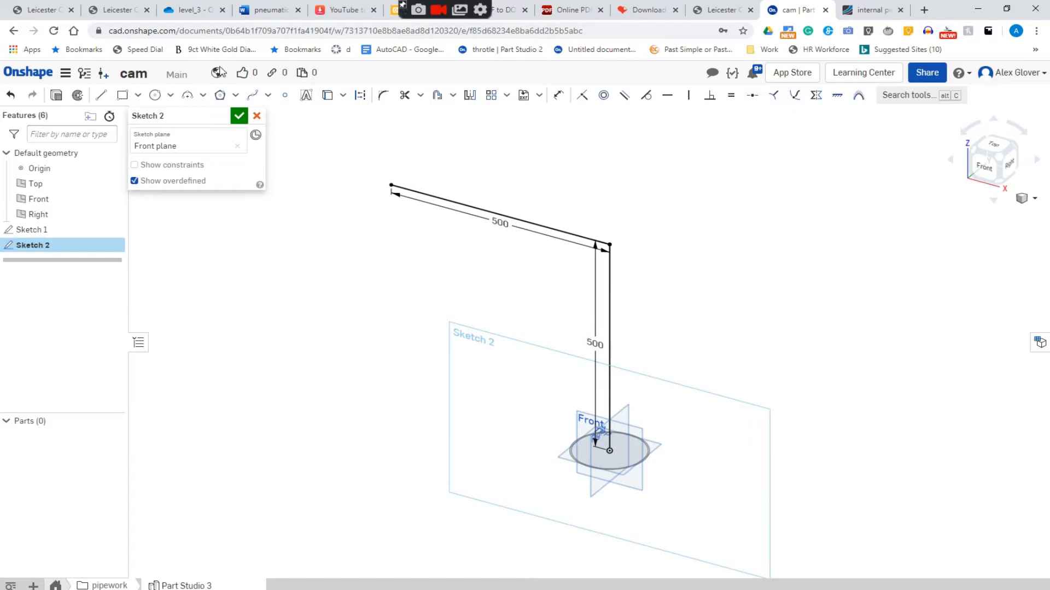
click(239, 116)
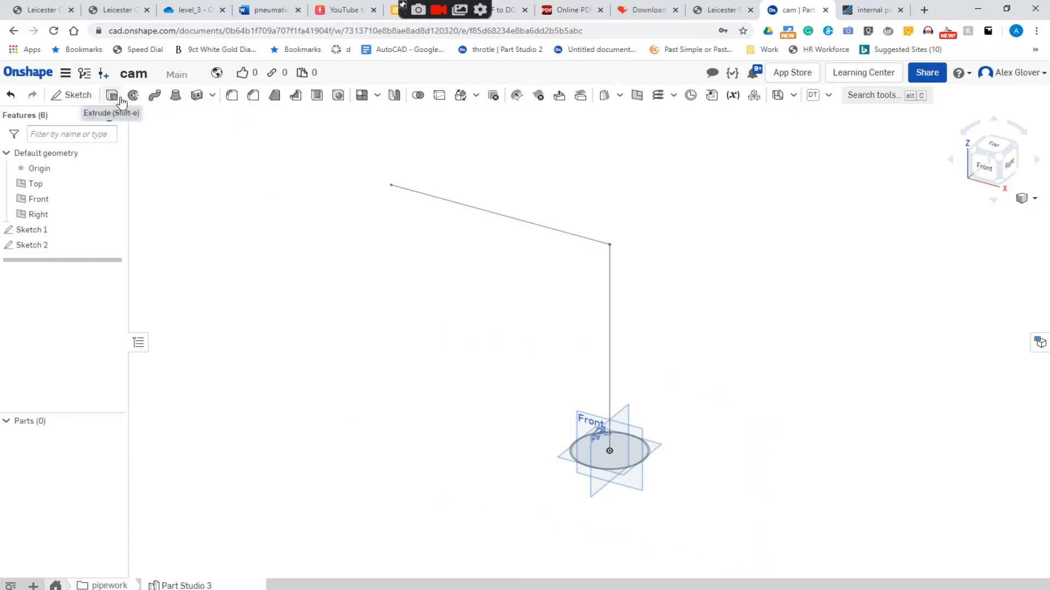
Step: Sweep the ring profile as a new solid along both the vertical and horizontal path lines
click(154, 96)
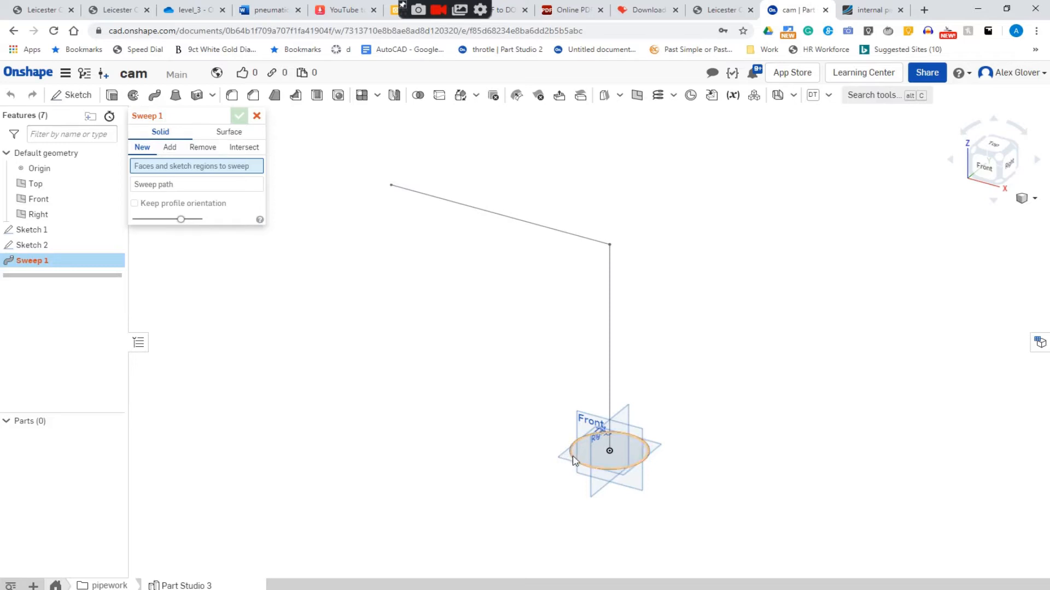
click(60, 234)
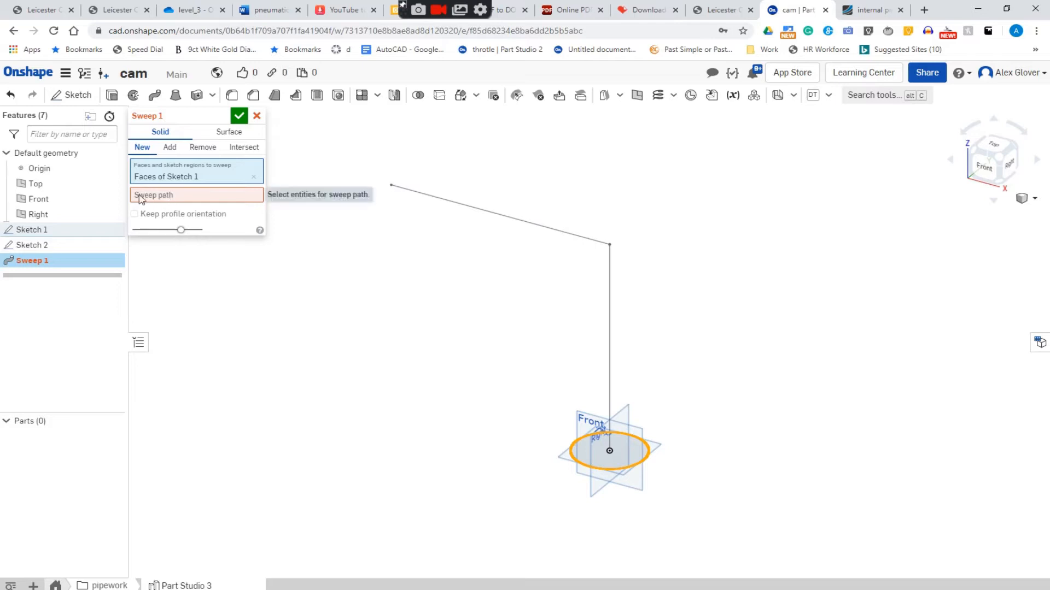
click(186, 196)
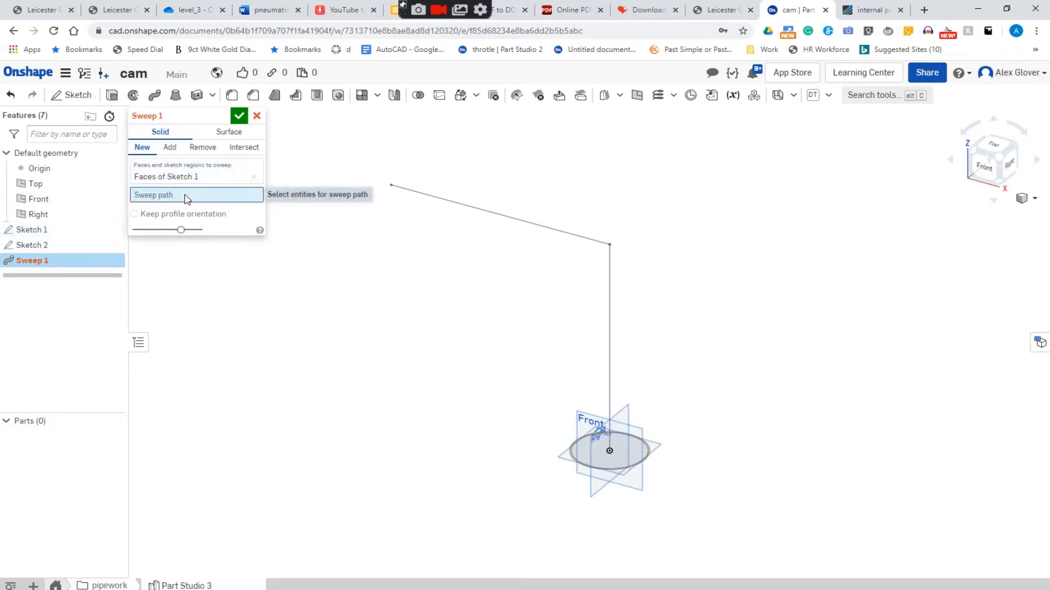
click(611, 371)
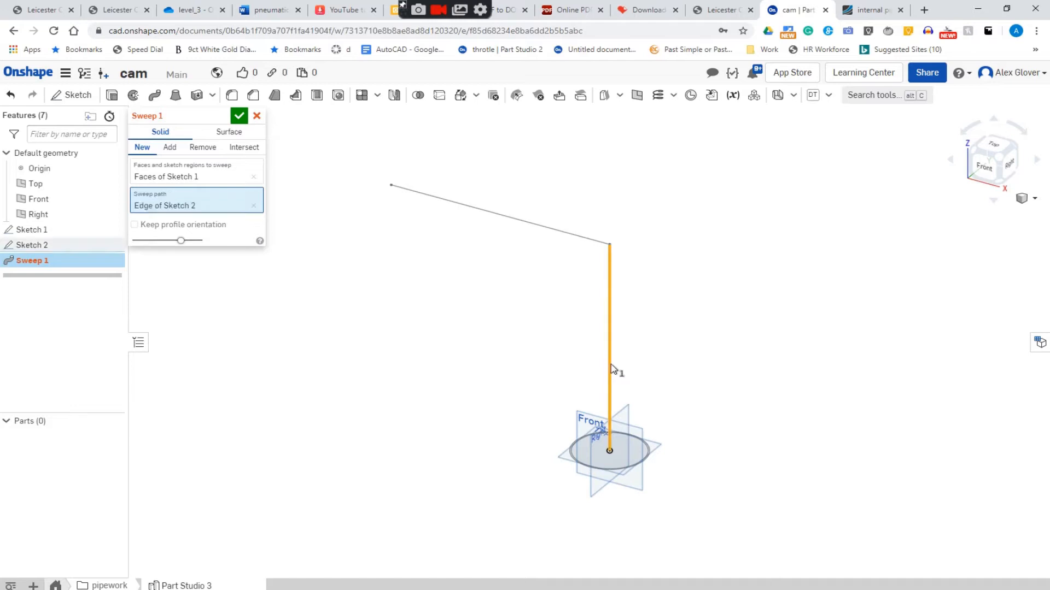
click(531, 225)
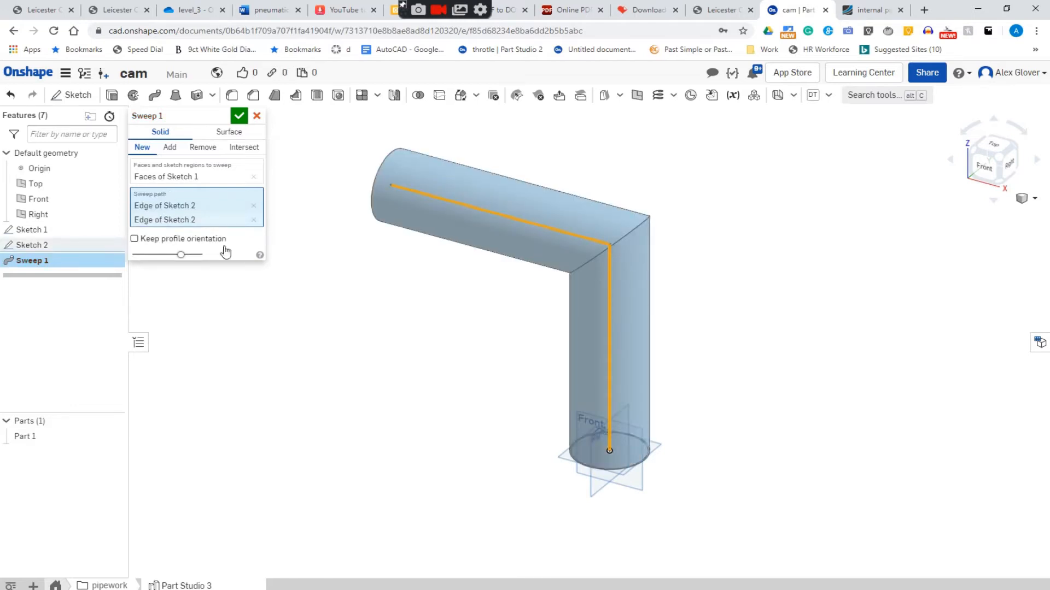
click(238, 117)
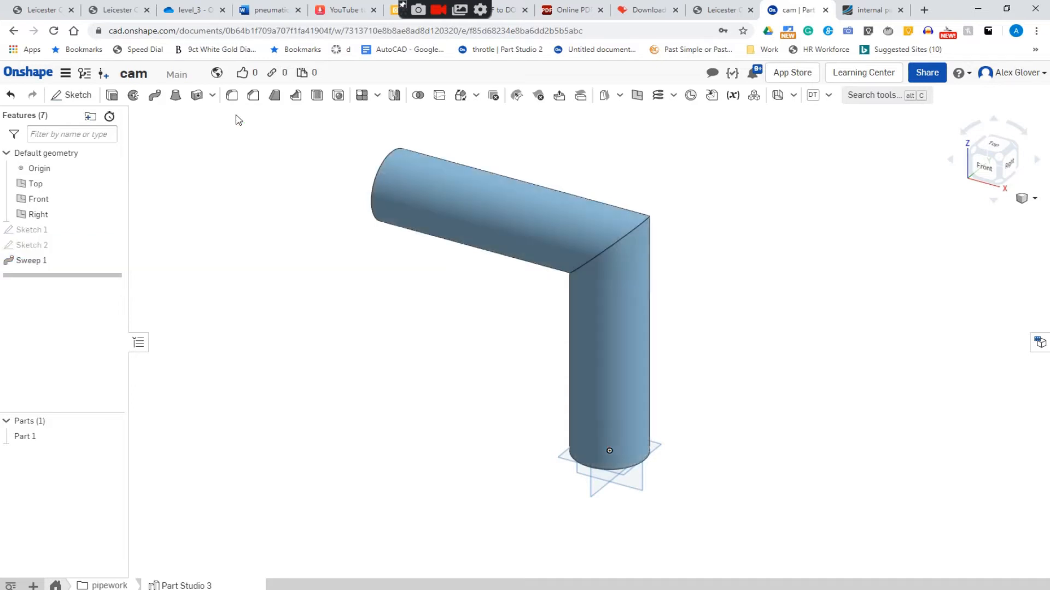
Step: Rename the circle sketch as "pipe profile" and the L-shaped path sketch as "pipe path"
right_click(53, 232)
click(83, 236)
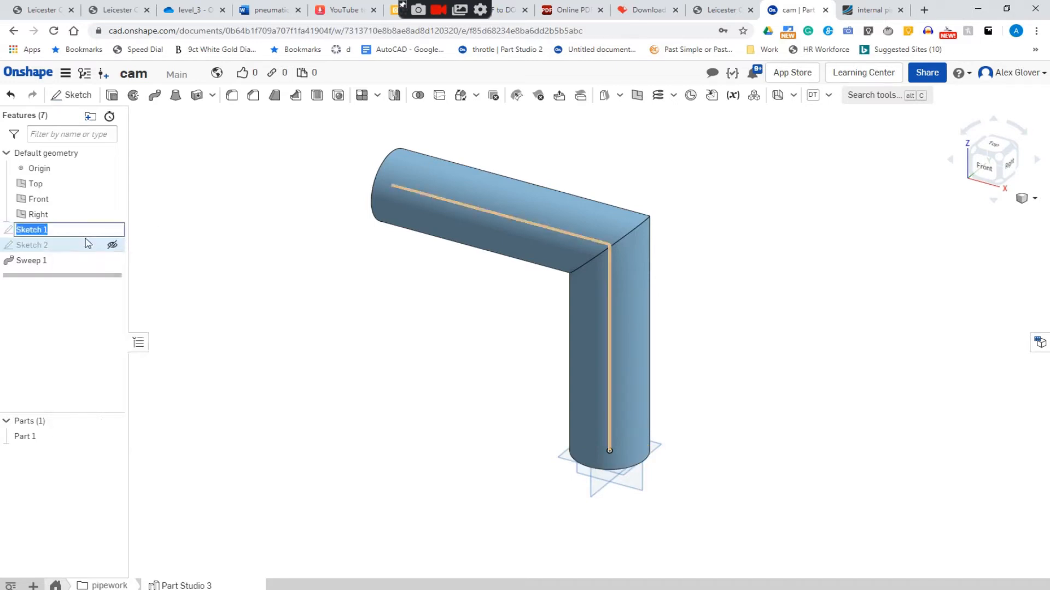
text(pipe profile)
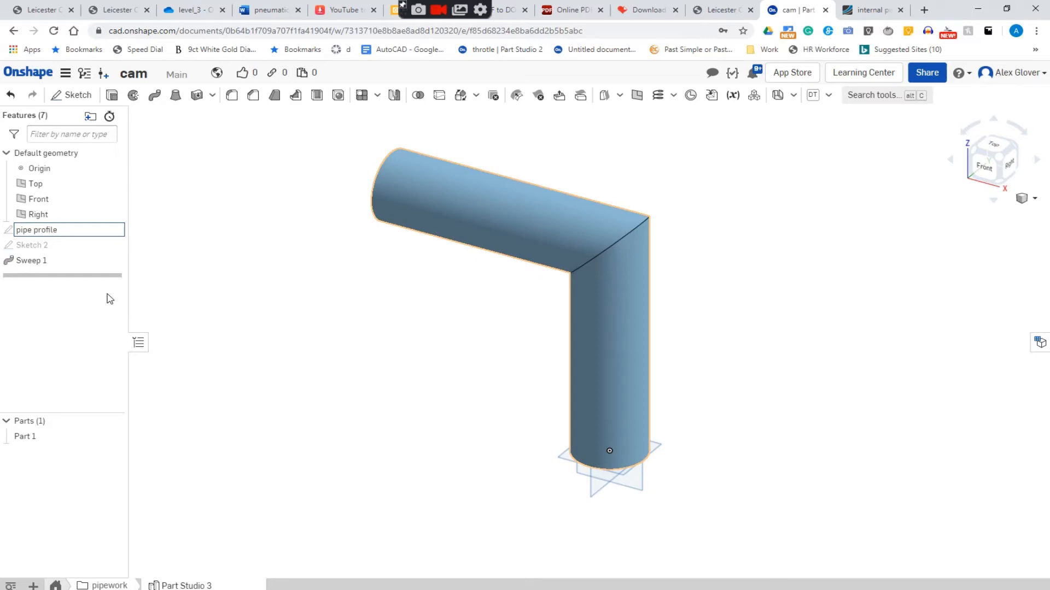
key(Return)
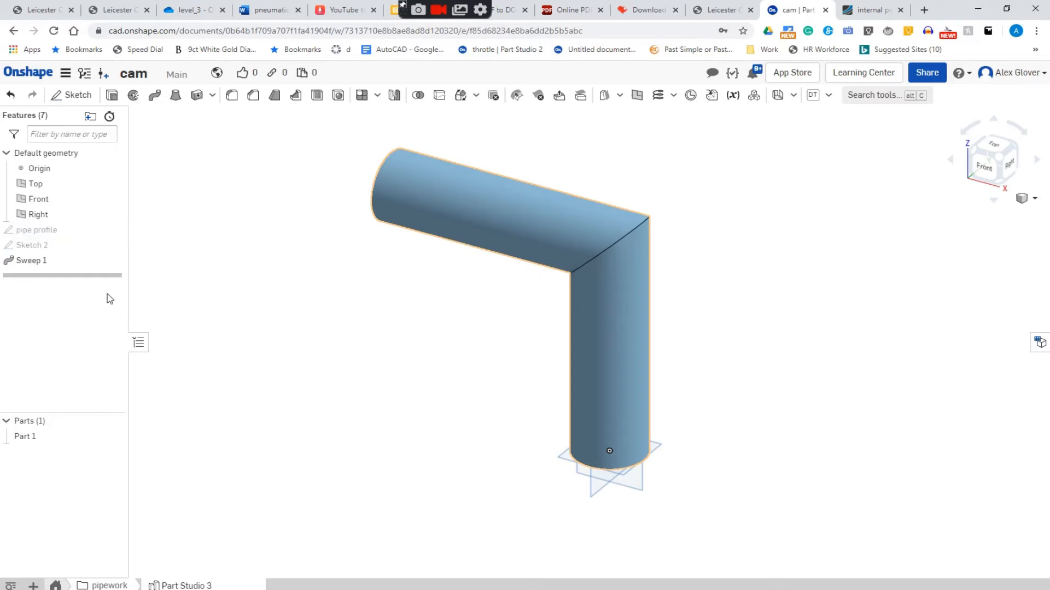
right_click(51, 248)
click(64, 251)
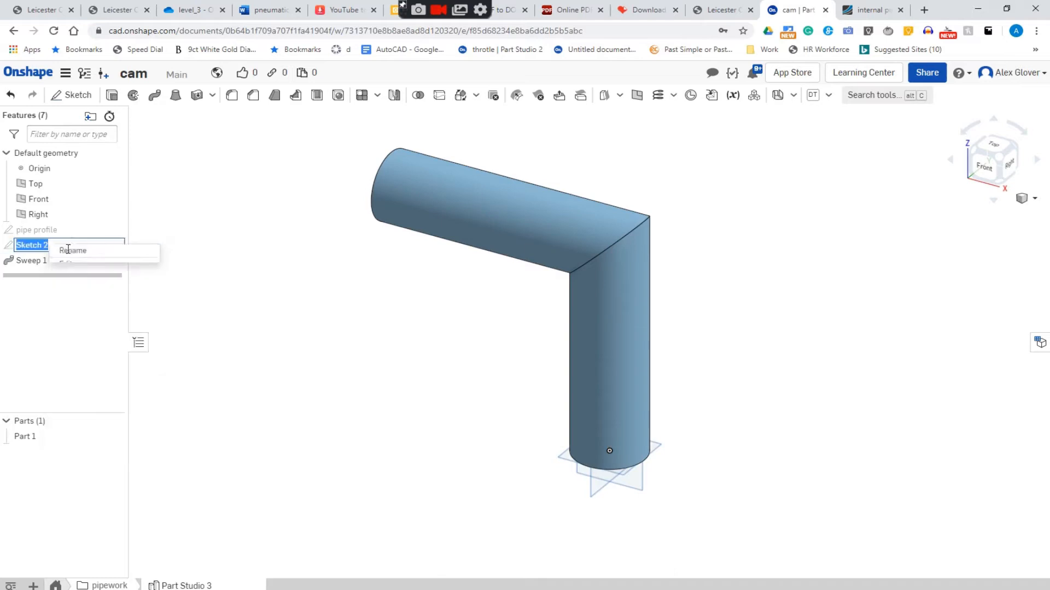
text(pipe path)
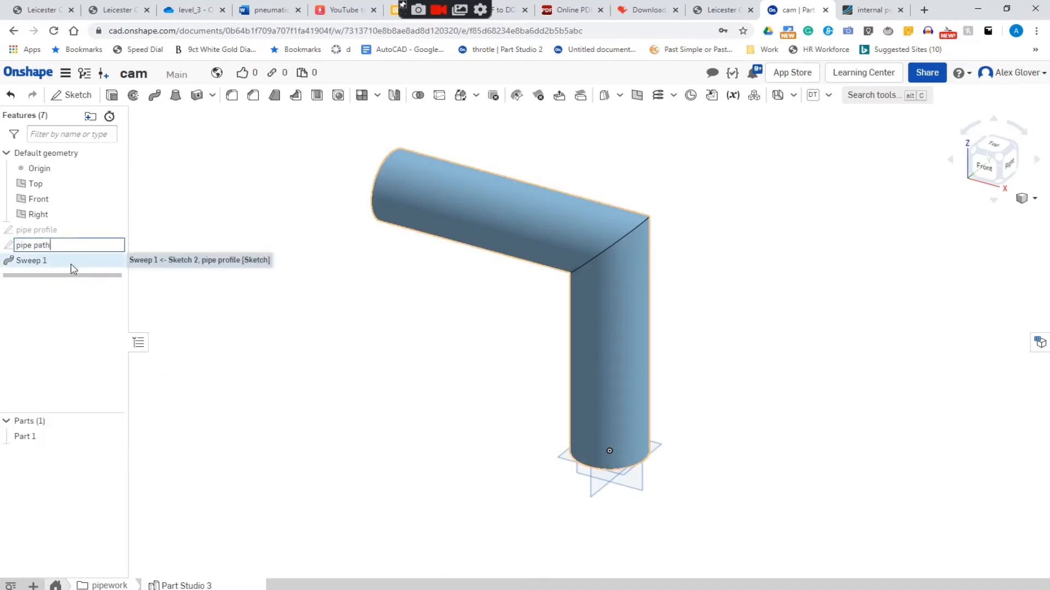
key(Return)
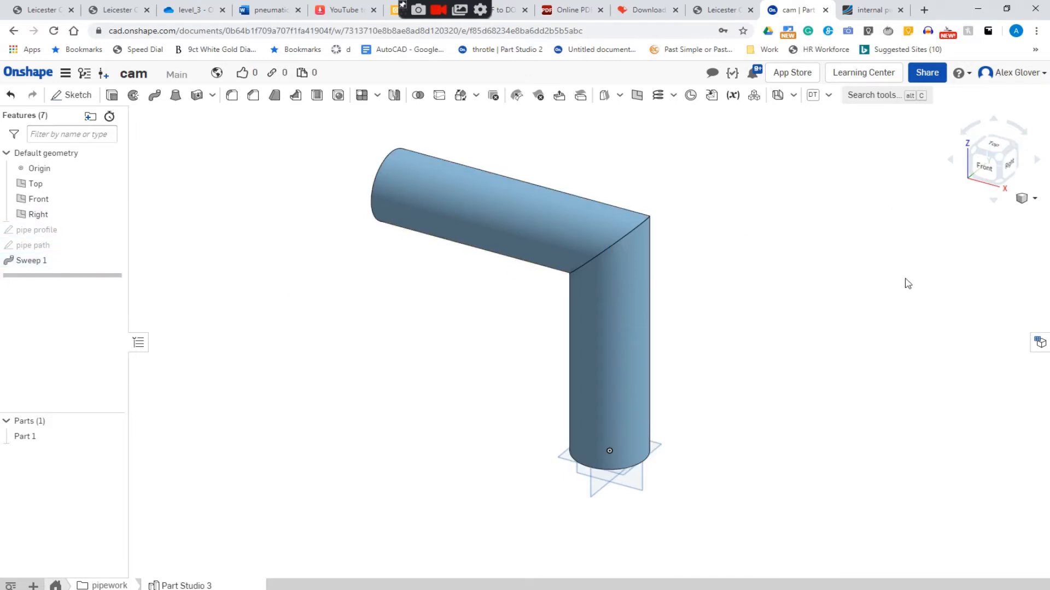
Step: Examine the inside of the swept pipe with a section view cut on the Front plane, and close the section view
mouse_move(737, 522)
right_down()
mouse_move(717, 412)
mouse_move(703, 428)
mouse_move(770, 435)
mouse_move(781, 422)
right_up()
click(1031, 198)
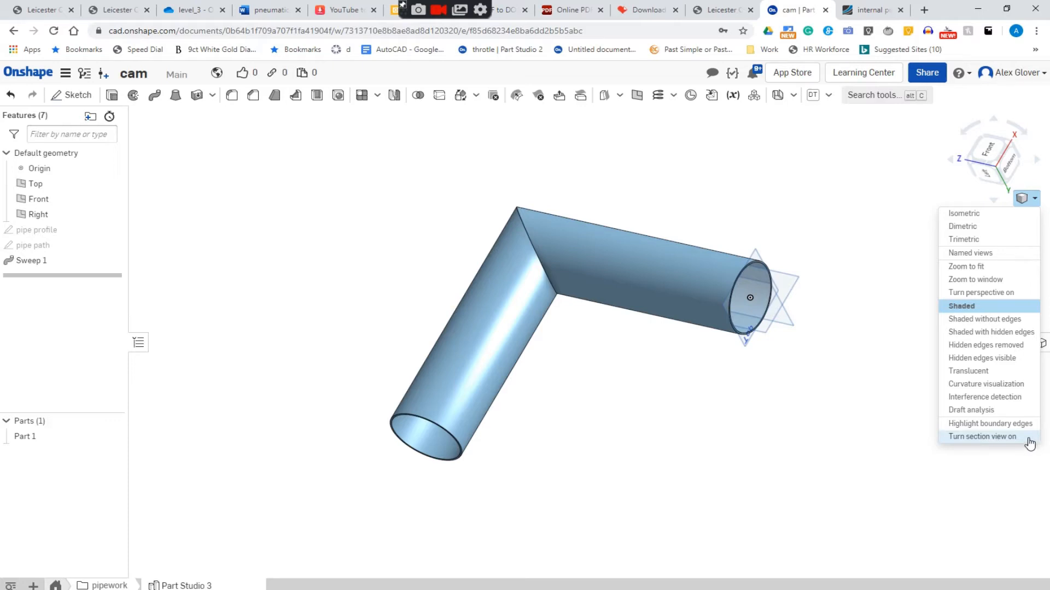
click(983, 436)
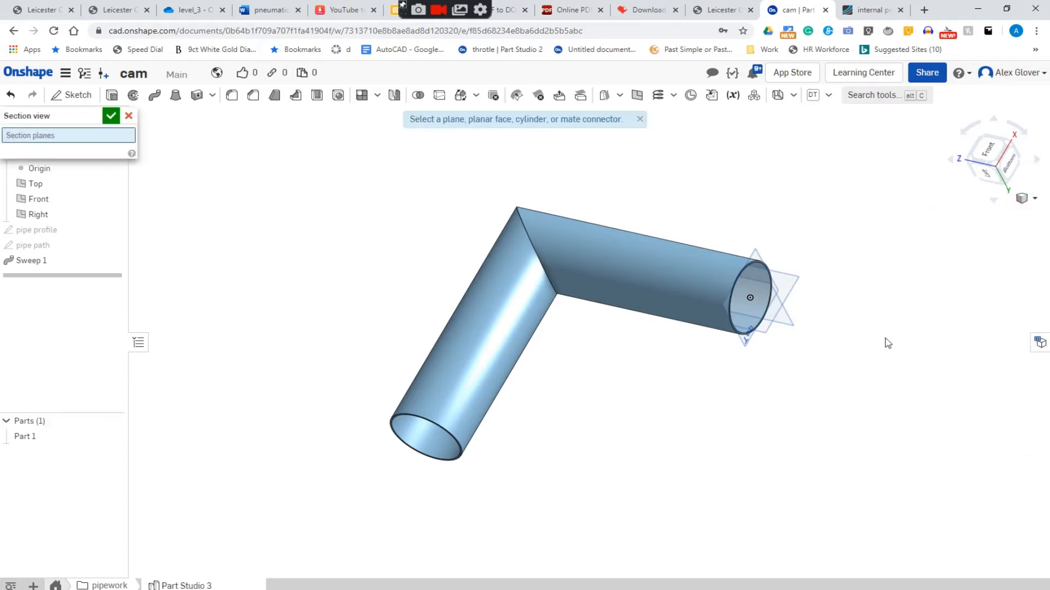
click(794, 278)
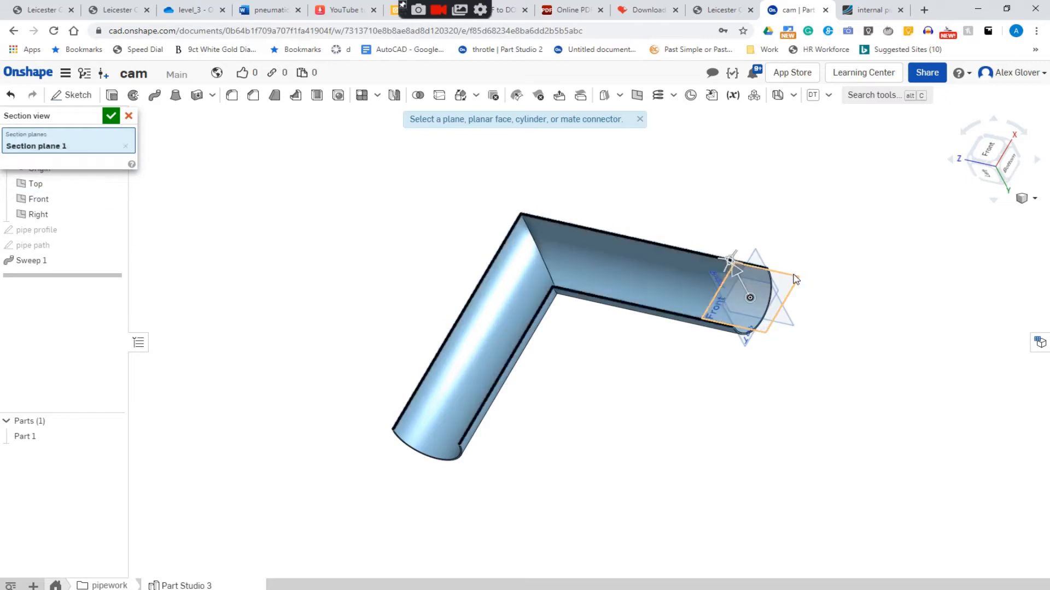
right_drag(691, 180, 652, 235)
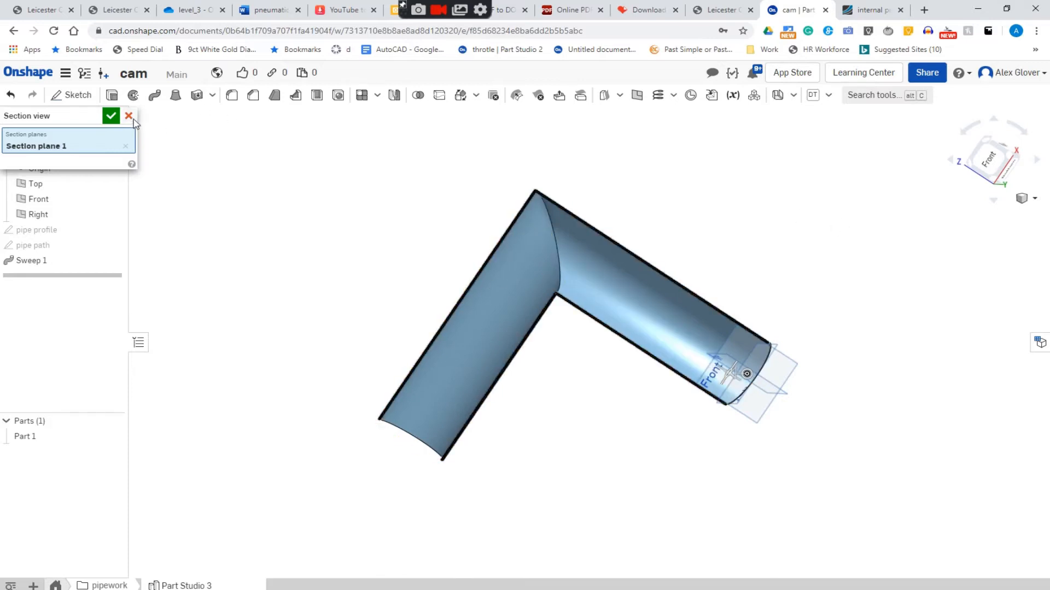
click(111, 116)
right_drag(578, 501, 605, 478)
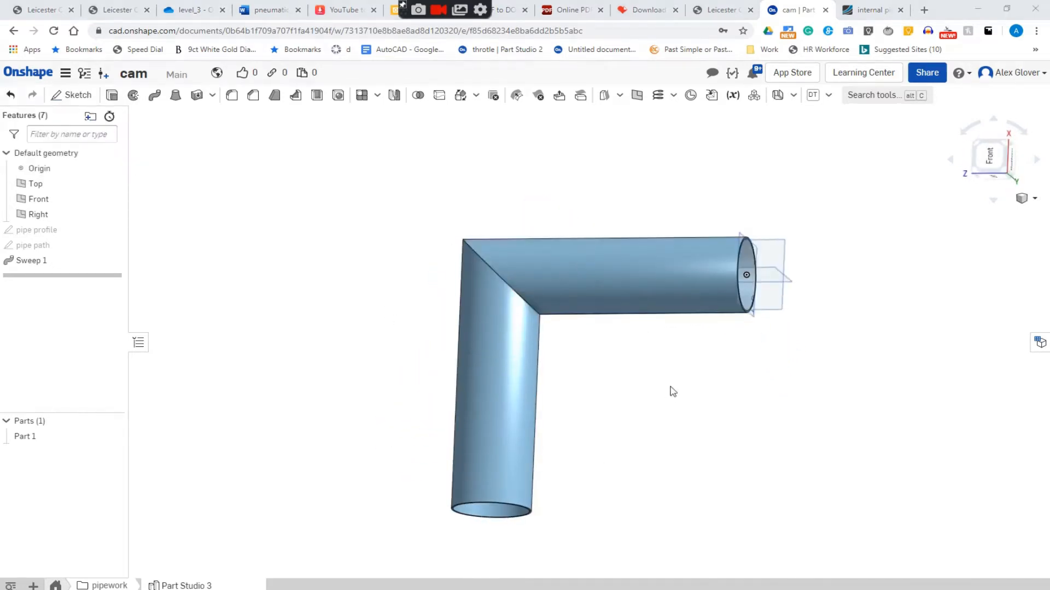
right_drag(589, 438, 735, 466)
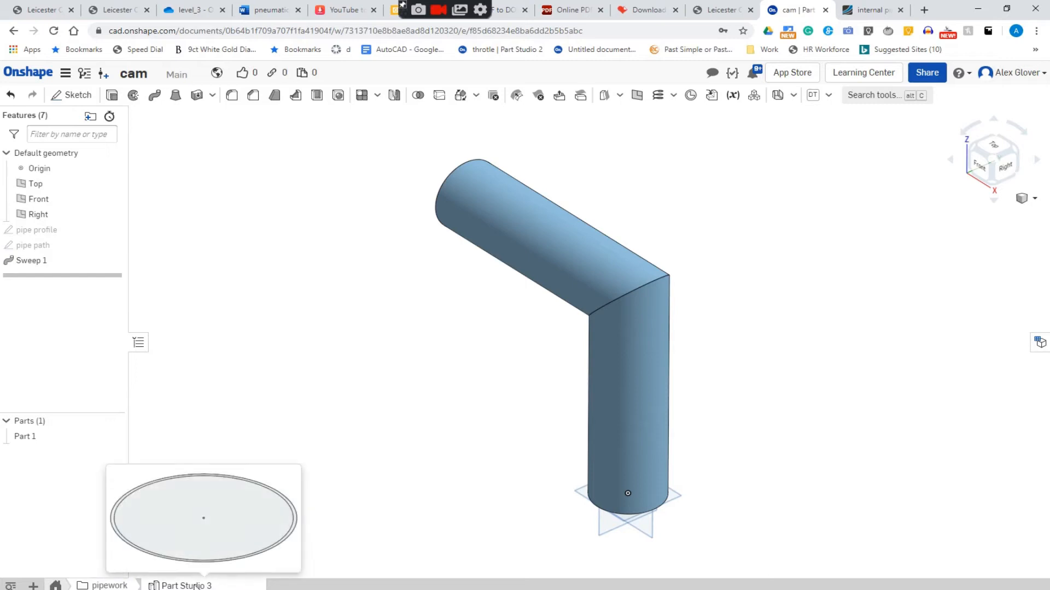
Step: Duplicate Part Studio 3 and open the copy
right_click(223, 585)
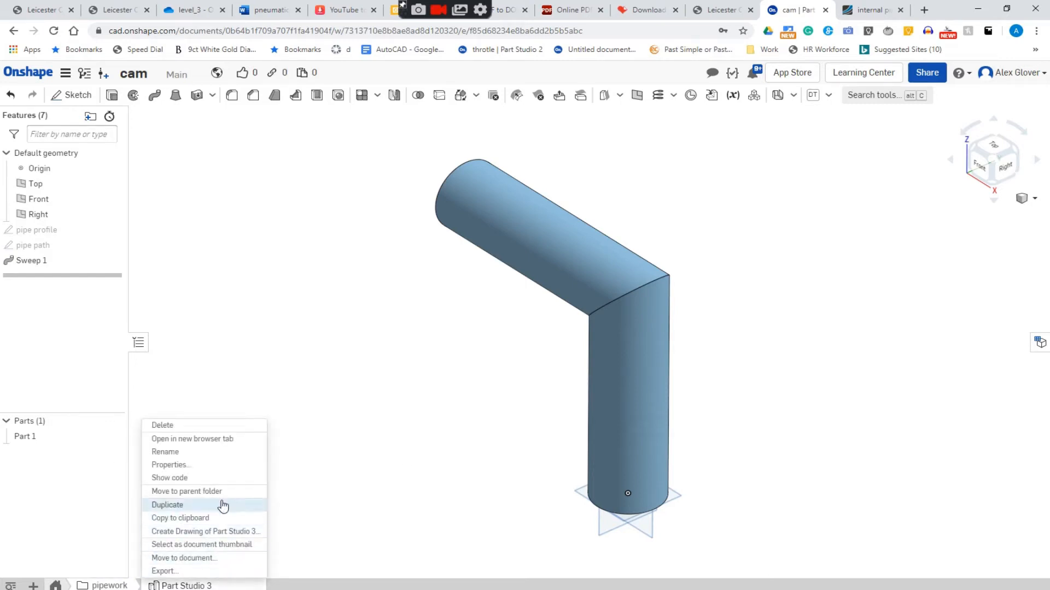
click(224, 506)
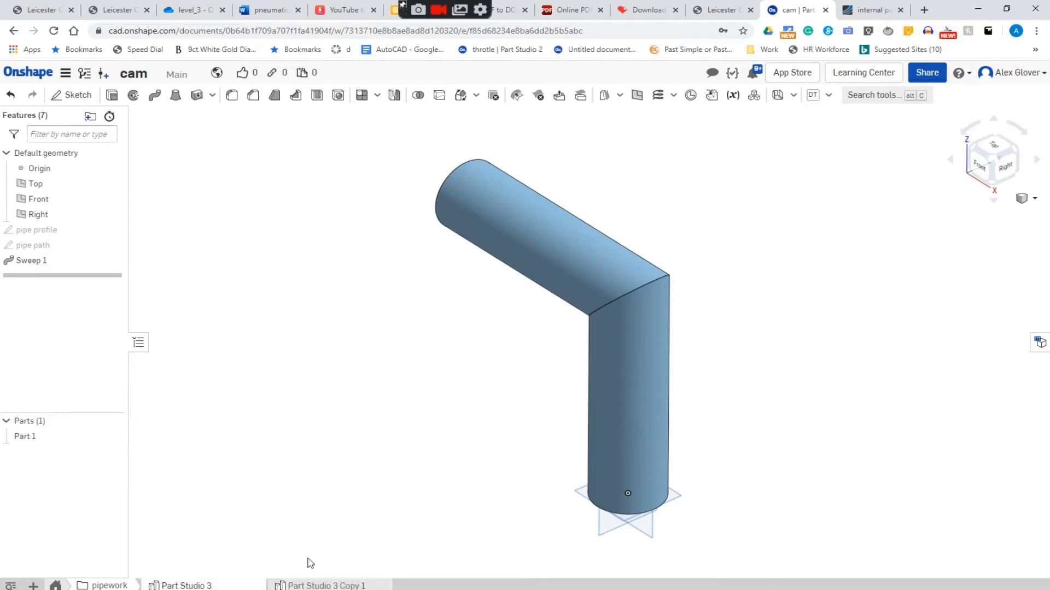
mouse_move(378, 587)
click(354, 586)
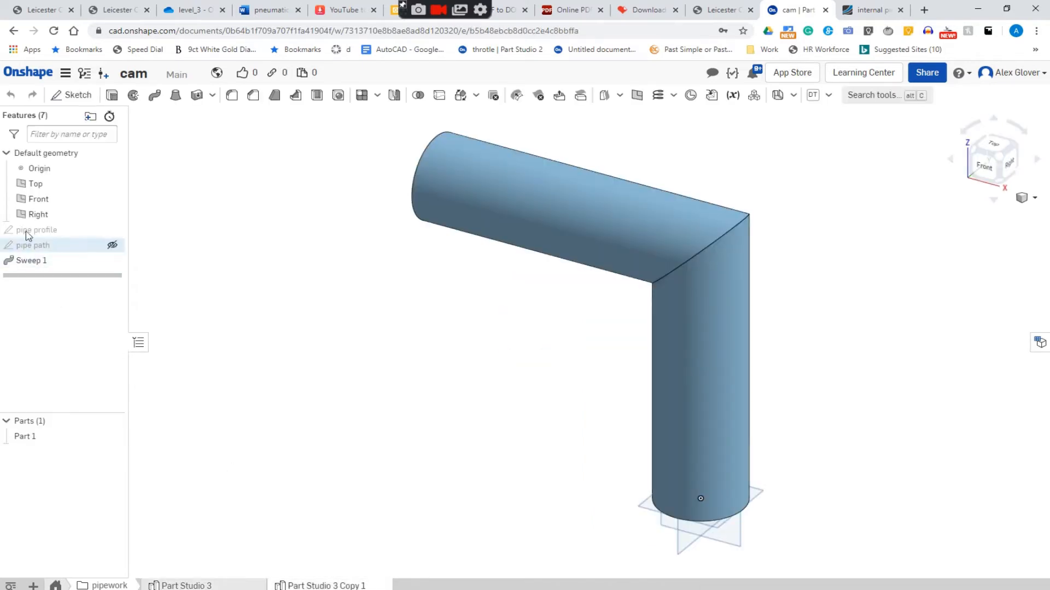
Step: Edit the pipe path sketch and draw a diagonal line about 282 mm long across the corner, from the horizontal line to the vertical line
double_click(68, 247)
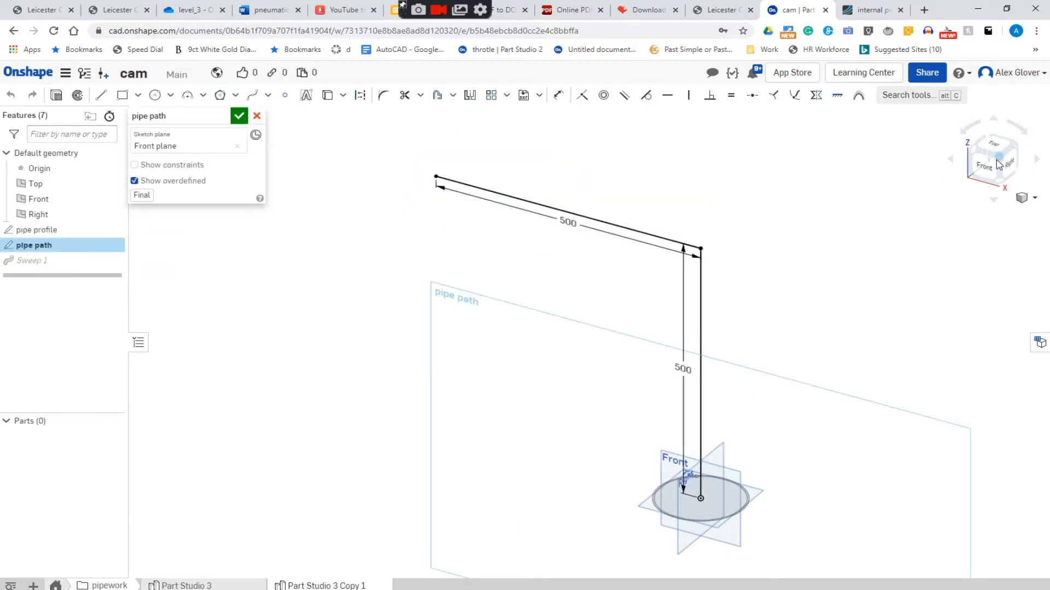
click(998, 163)
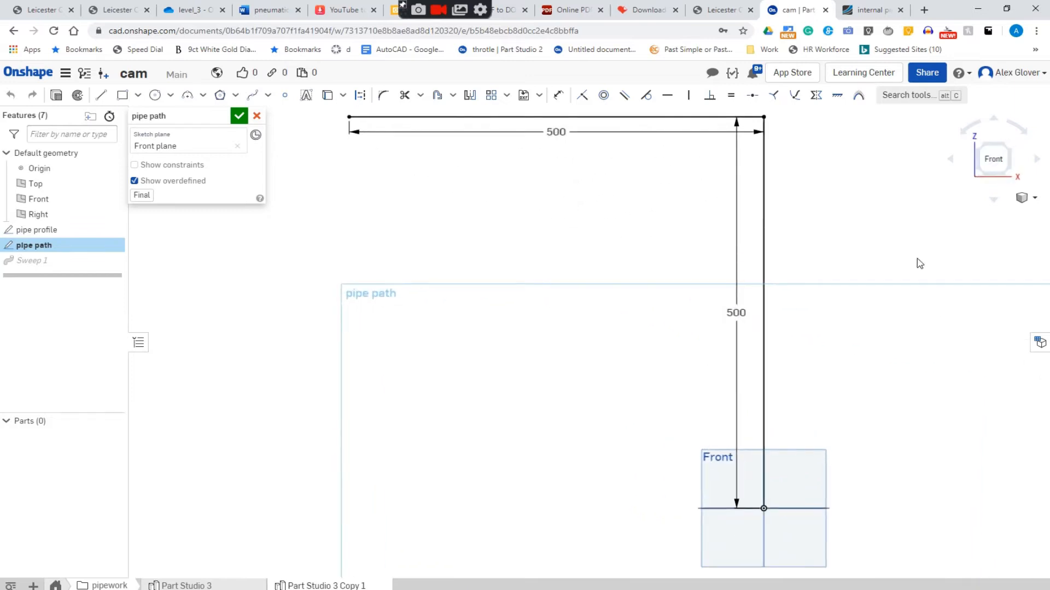
middle_drag(919, 264, 887, 288)
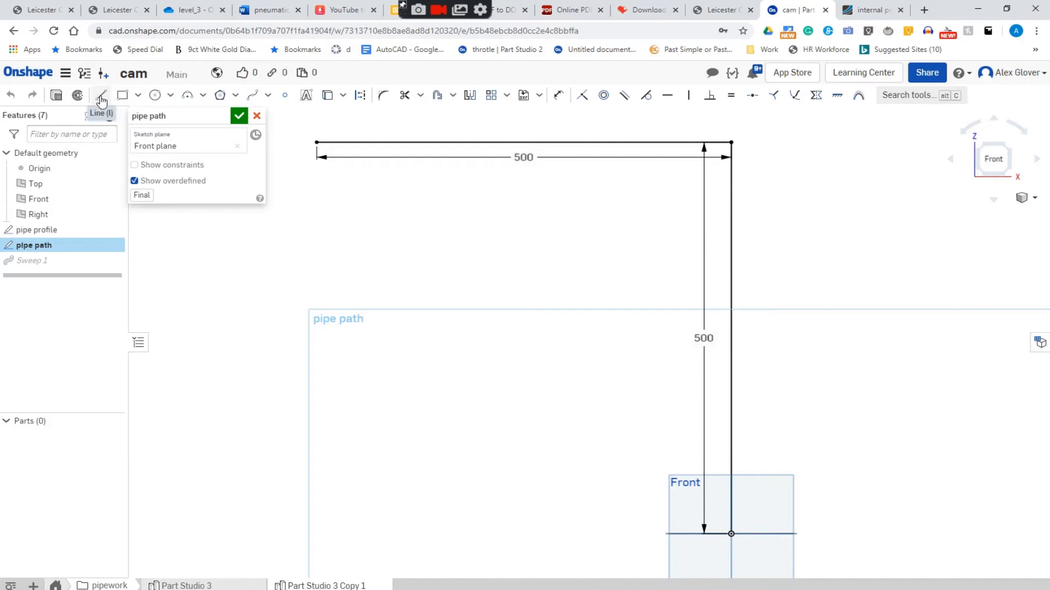
click(101, 98)
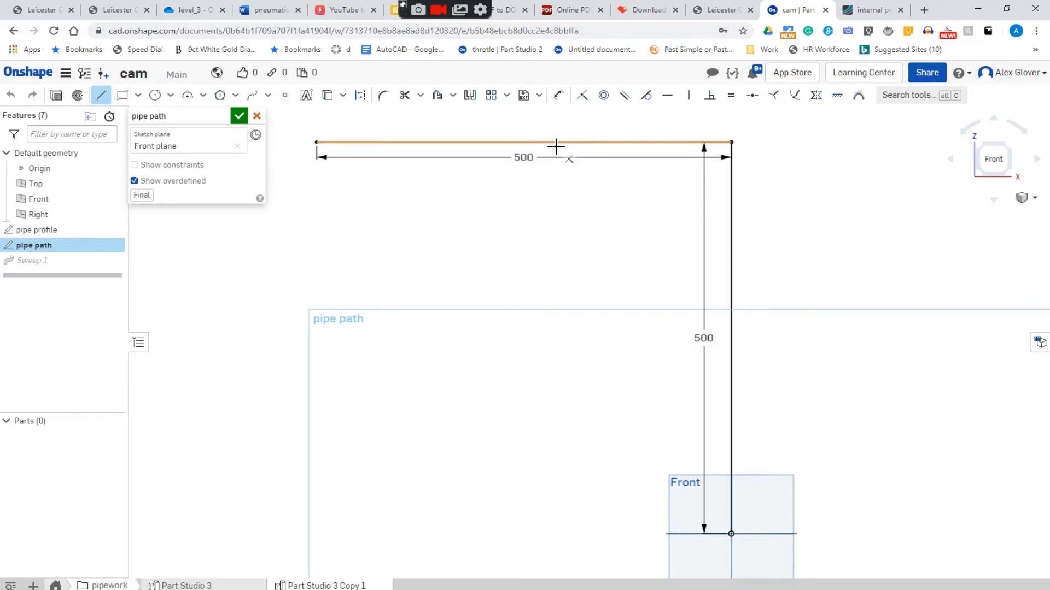
click(552, 142)
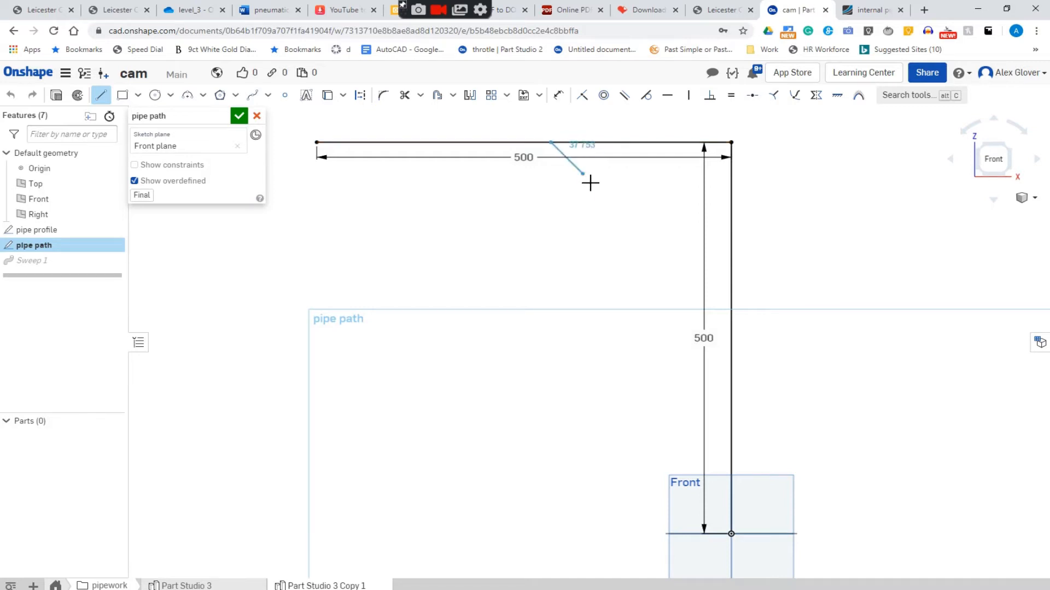
click(731, 283)
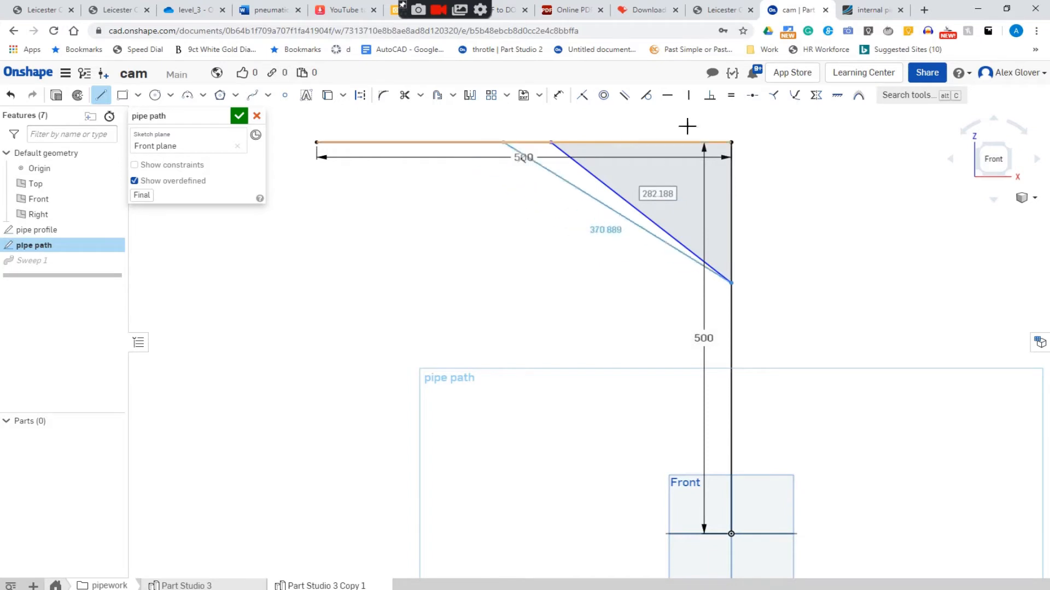
Step: Shift the diagonal line slightly toward the corner and dimension its lower end 300 mm above the origin
click(558, 95)
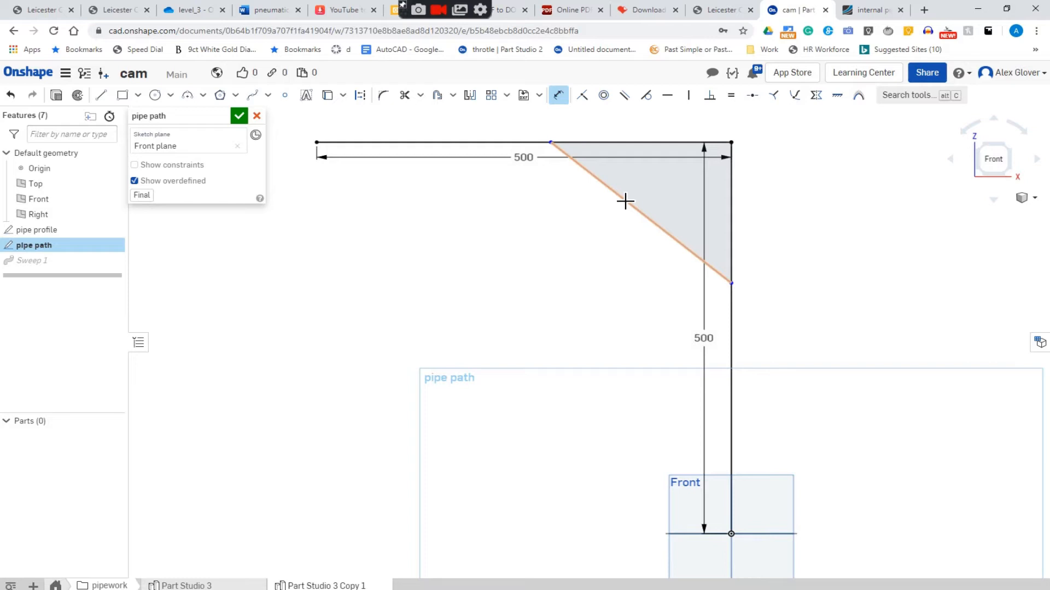
key(Escape)
mouse_move(627, 206)
mouse_down()
mouse_move(611, 246)
mouse_move(647, 217)
mouse_up()
click(563, 102)
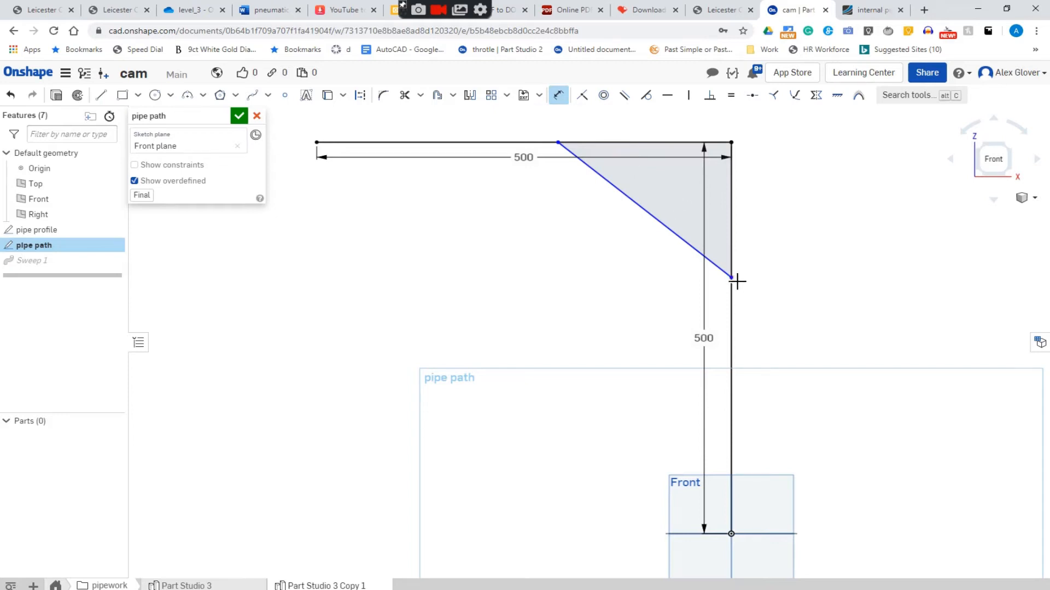
click(773, 537)
click(896, 381)
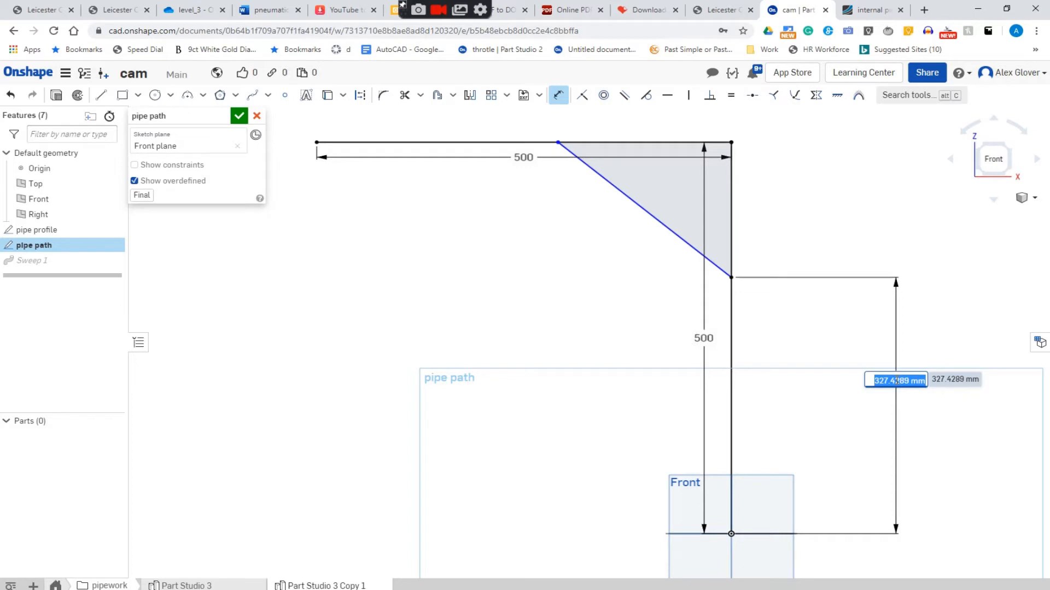
text(300)
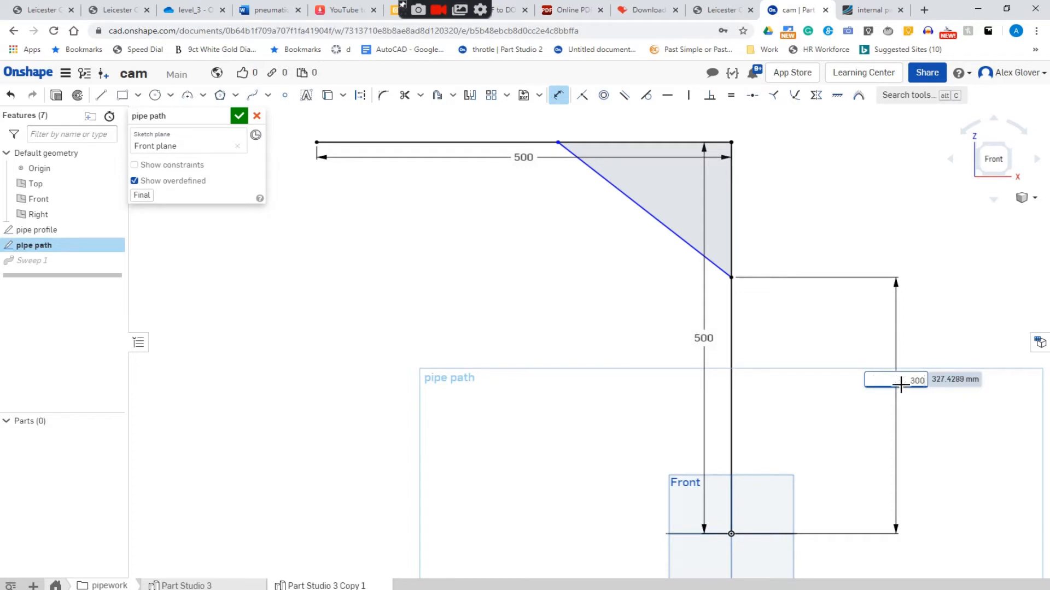
key(Return)
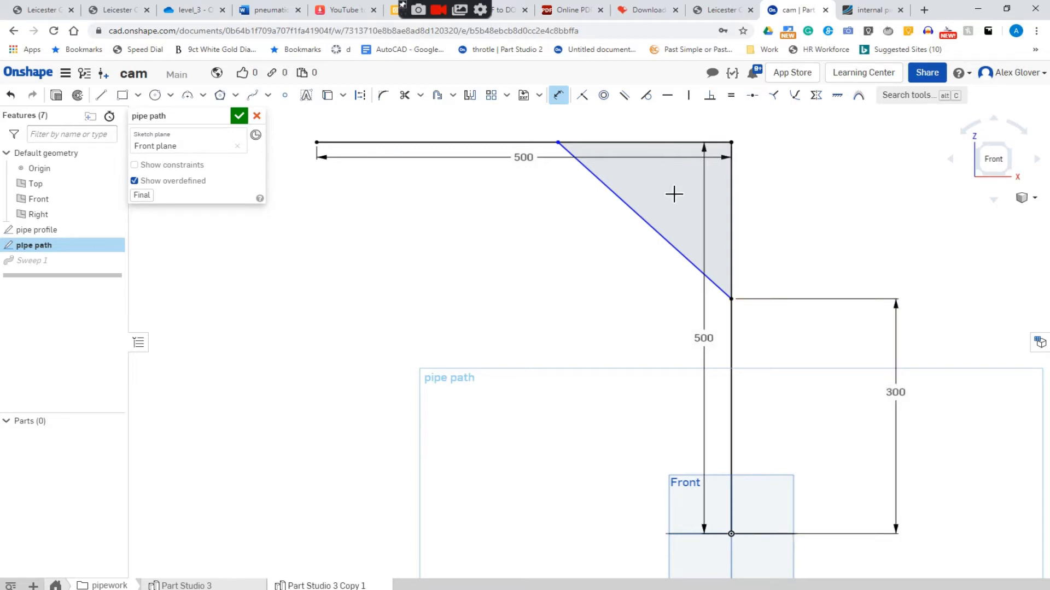
Step: Dimension the angle between the diagonal line and the horizontal reference through the origin as 45°
click(659, 230)
click(722, 534)
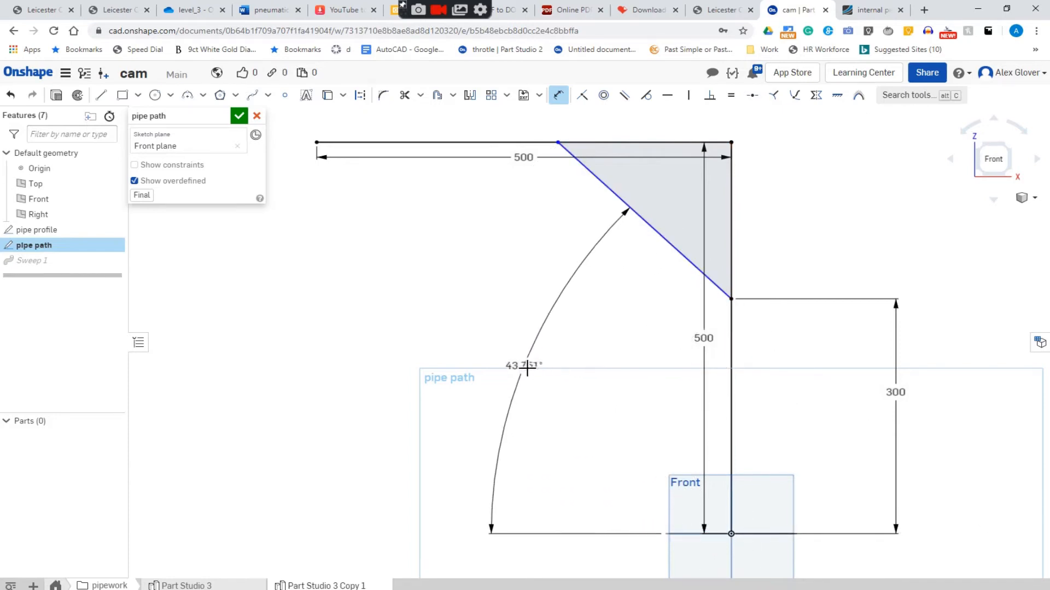
click(504, 328)
text(45)
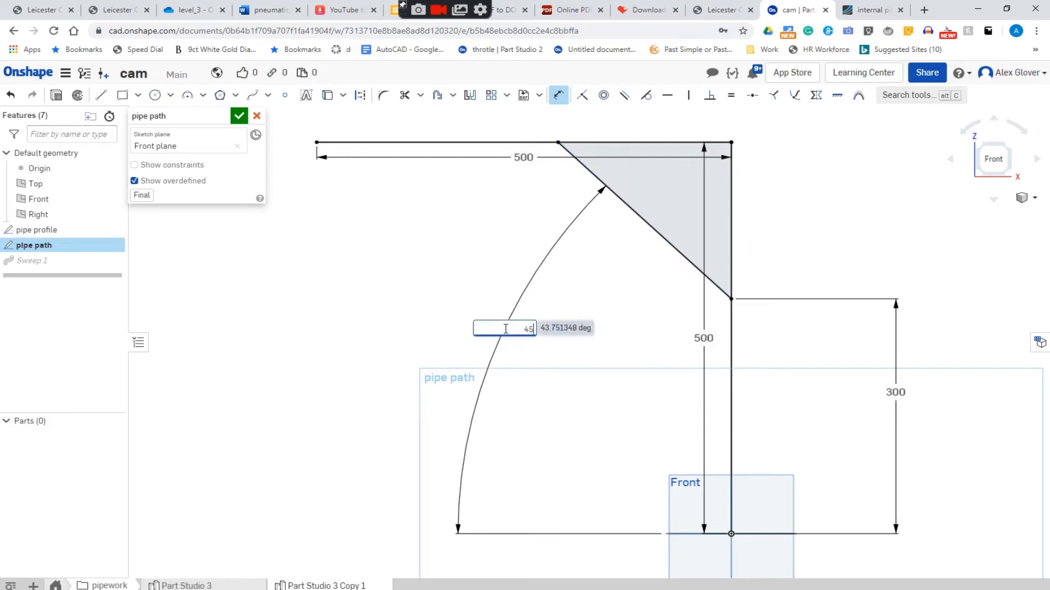
key(Return)
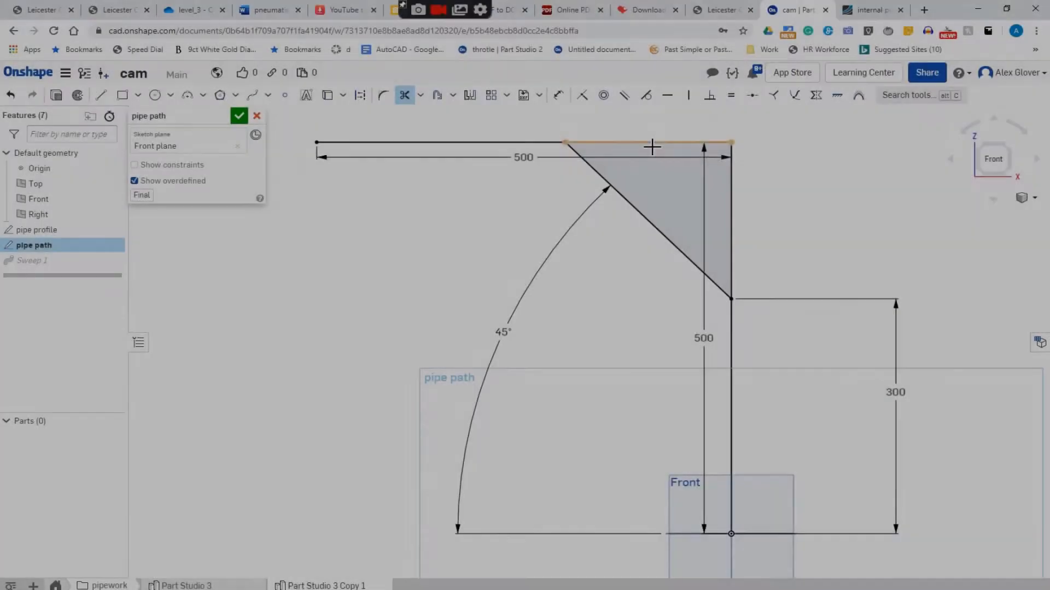
Step: Trim away the horizontal and vertical corner segments beyond the diagonal line and shift the remaining horizontal line slightly downward
click(652, 143)
click(731, 194)
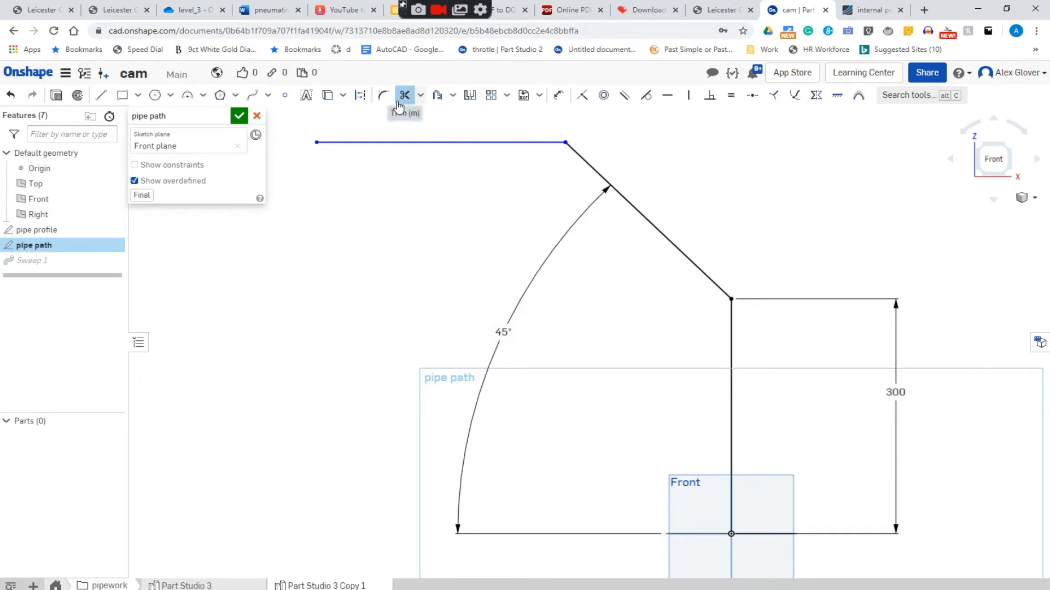
mouse_move(444, 143)
mouse_down()
mouse_move(447, 162)
mouse_move(458, 131)
mouse_move(494, 176)
mouse_move(492, 164)
mouse_move(504, 164)
mouse_move(632, 206)
mouse_up()
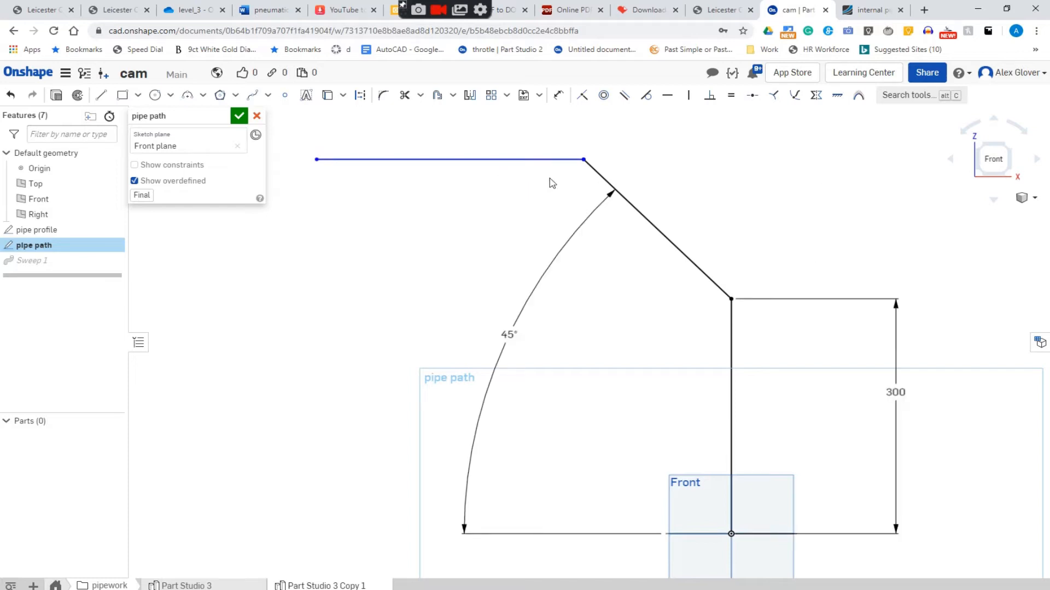
Step: Dimension the upper horizontal line 500 mm above the horizontal reference through the origin
click(558, 96)
click(546, 160)
click(708, 534)
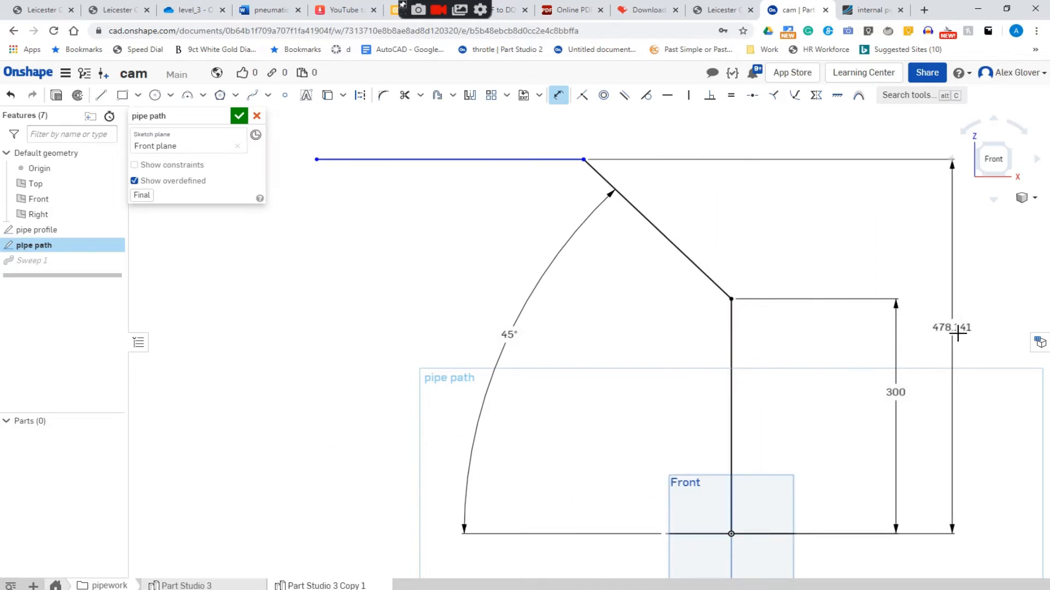
click(953, 328)
text(500)
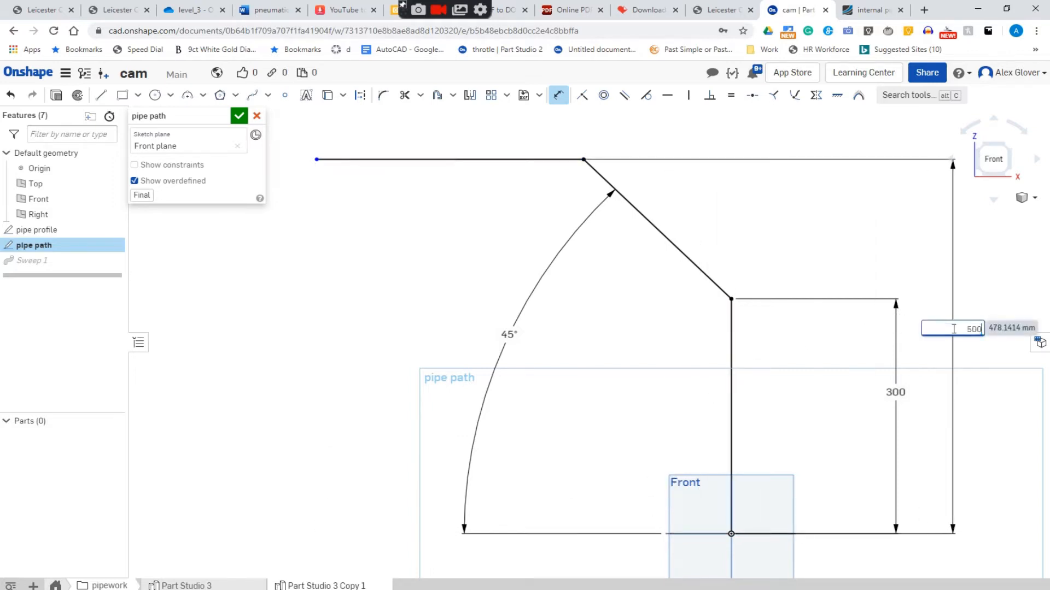
key(Return)
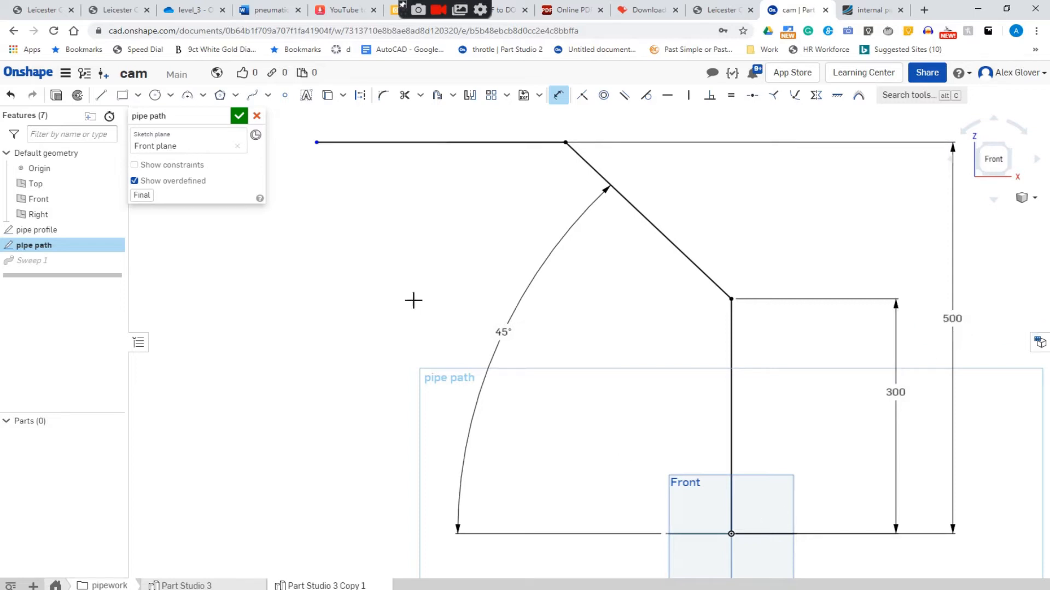
Step: Dimension the free end of the upper line 500 mm horizontally from the vertical line and accept the pipe path sketch
click(317, 143)
click(735, 433)
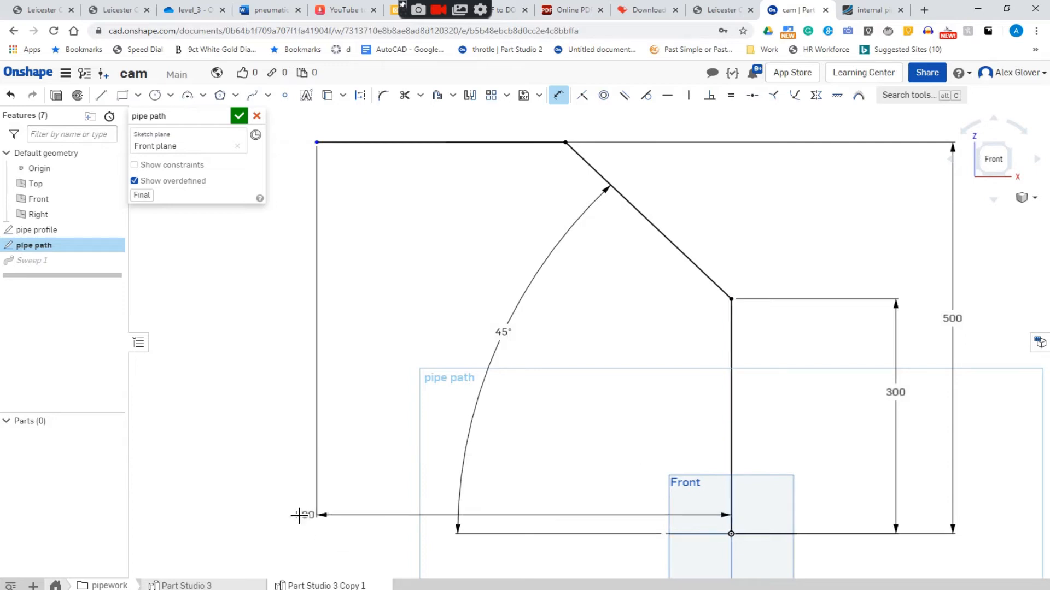
click(386, 555)
key(Return)
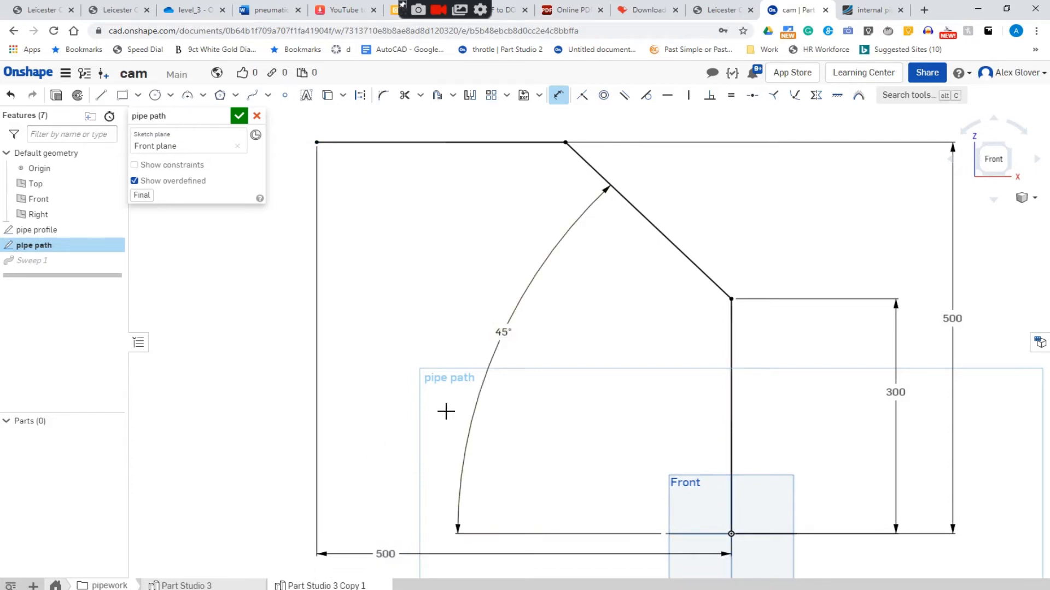
click(238, 117)
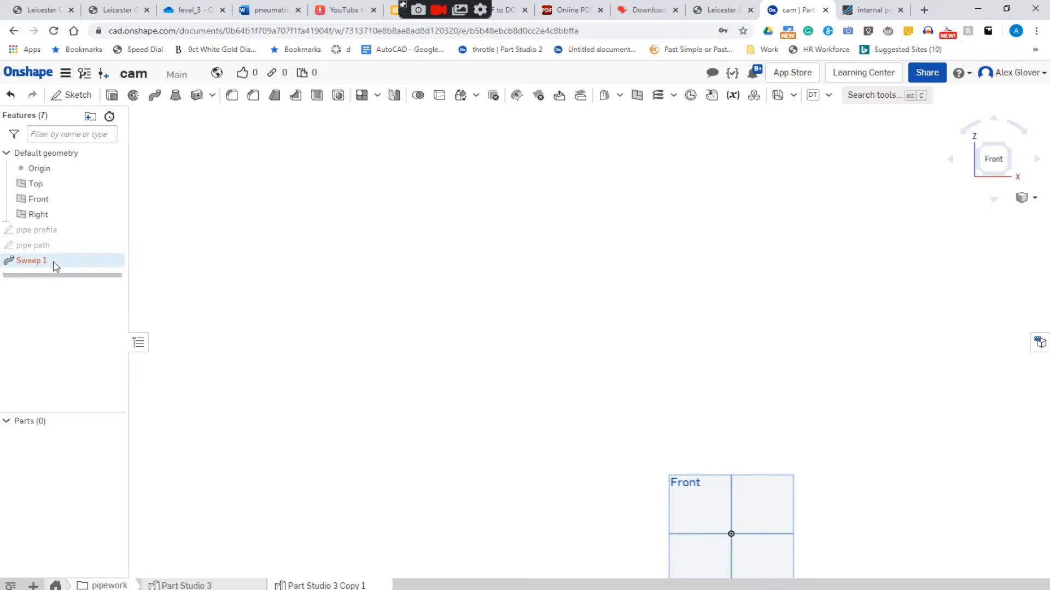
Step: Delete the broken Sweep 1 feature from the 45° pipe variant
mouse_move(56, 267)
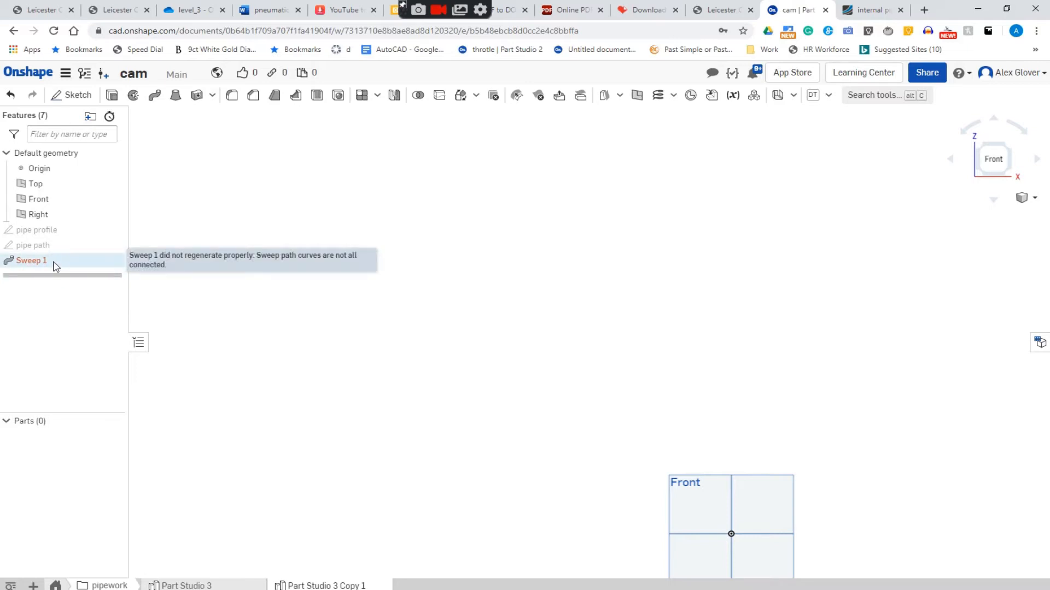
right_click(55, 266)
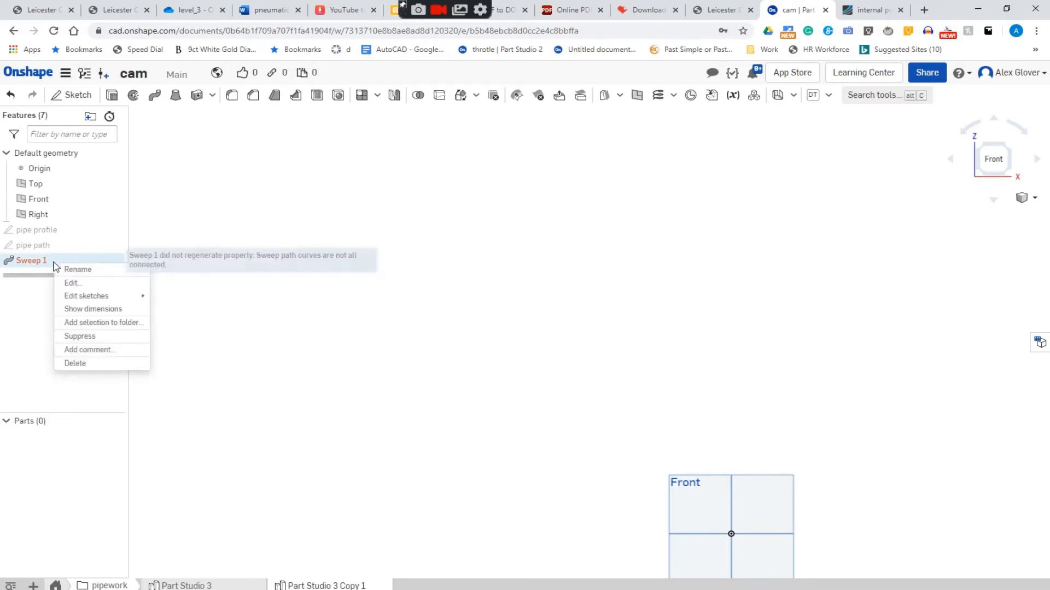
click(98, 368)
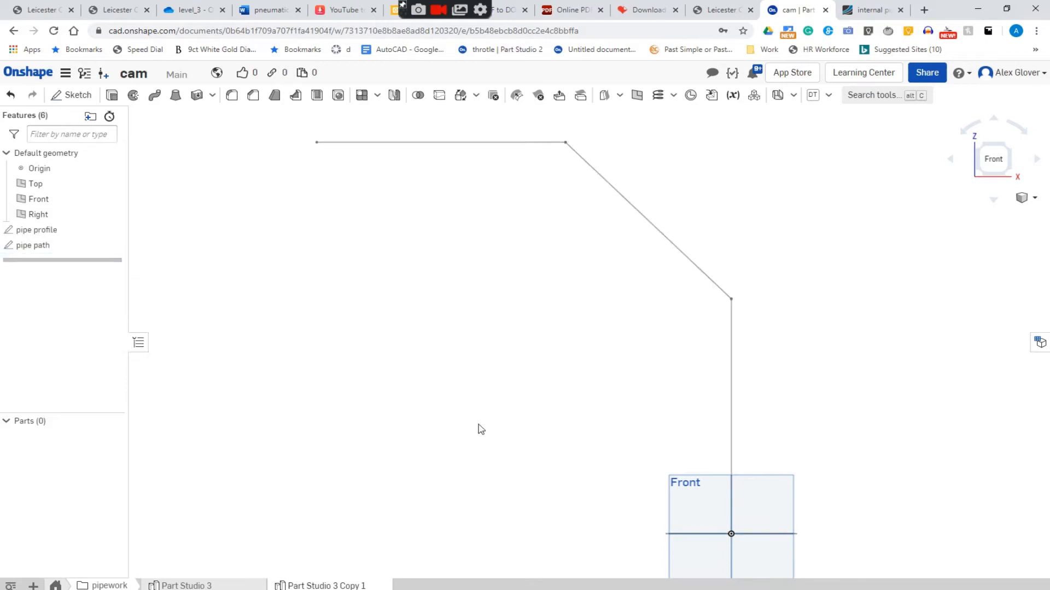
Step: Sweep the pipe profile as a new solid along the vertical, diagonal and horizontal lines of the pipe path
mouse_move(525, 426)
right_down()
mouse_move(527, 396)
mouse_move(543, 402)
right_up()
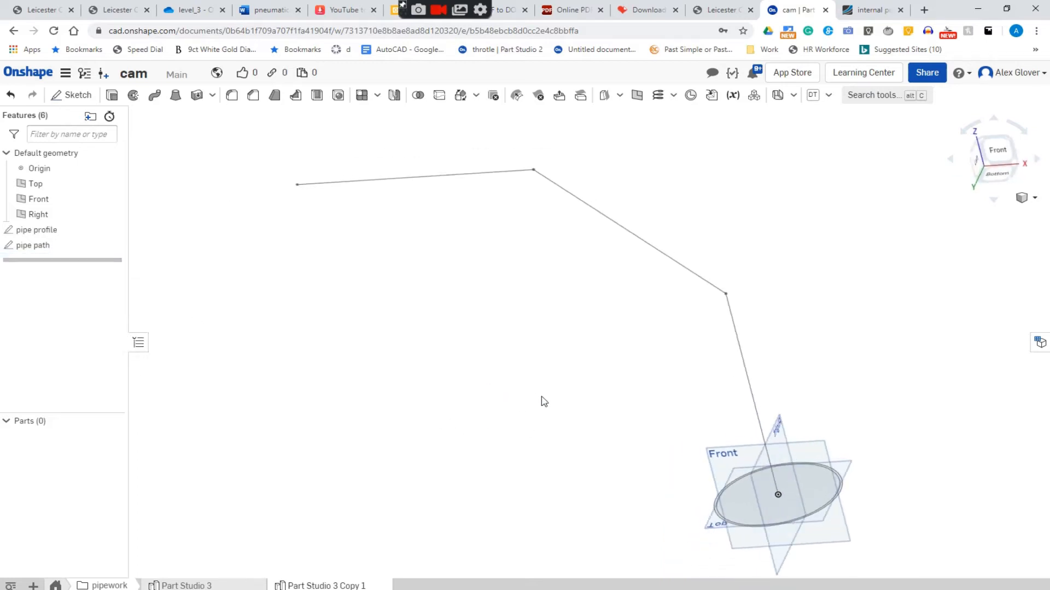
click(154, 99)
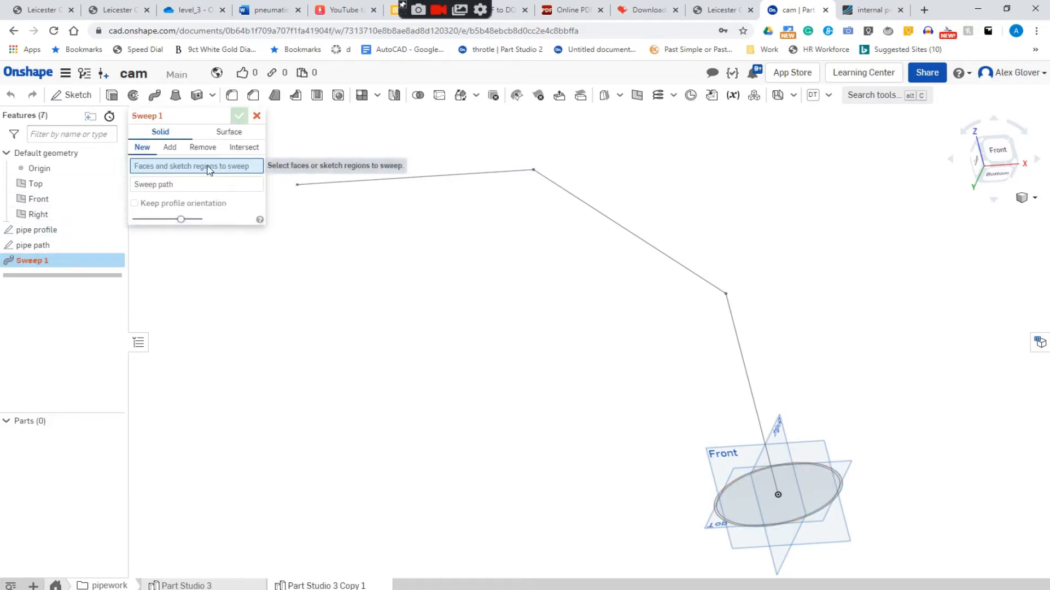
click(70, 232)
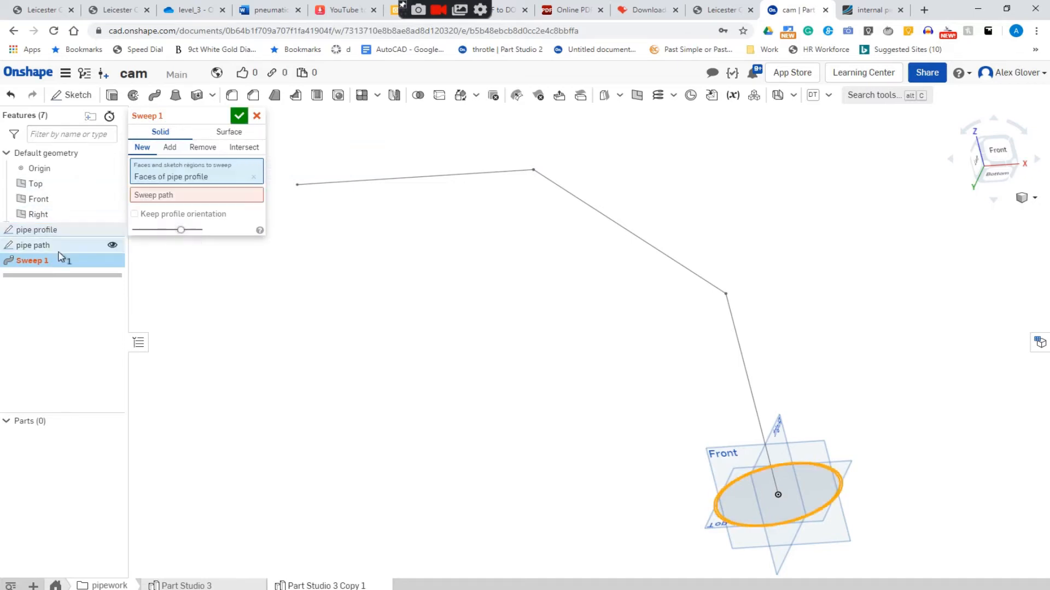
click(163, 196)
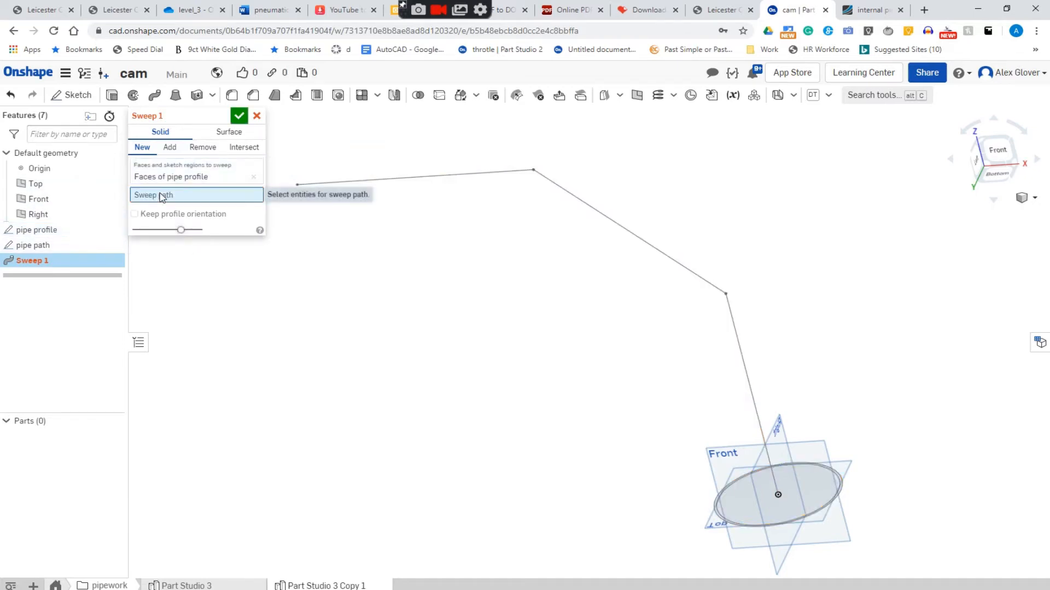
click(741, 353)
click(666, 263)
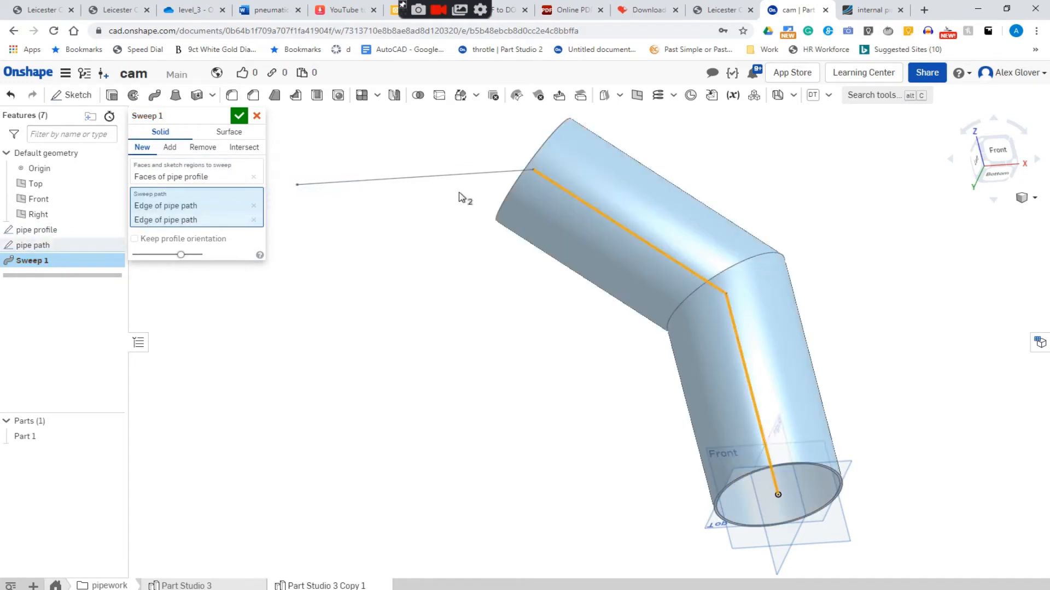
click(447, 182)
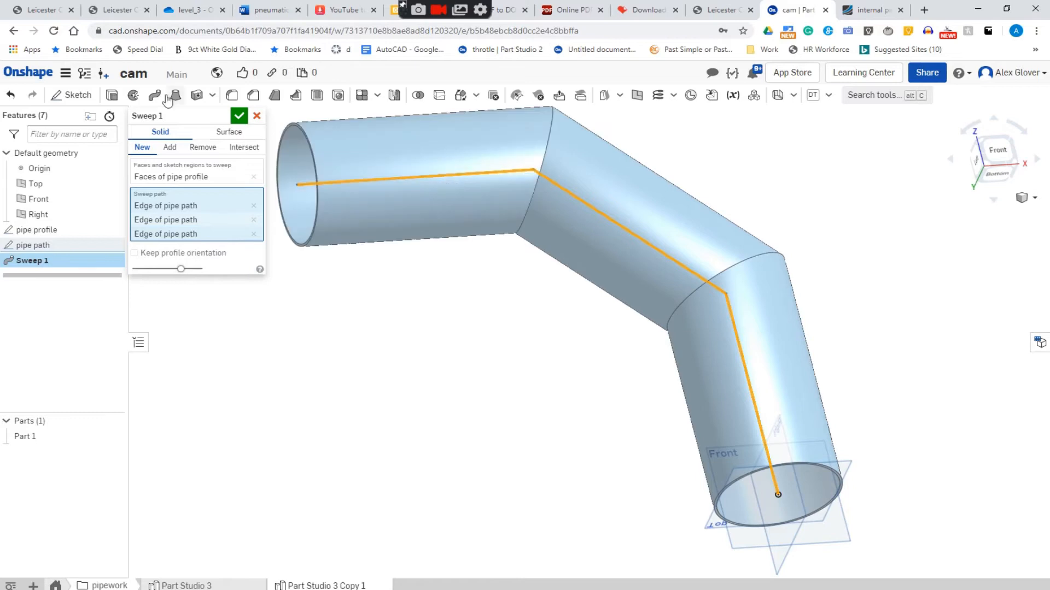
click(241, 117)
right_drag(595, 407, 607, 435)
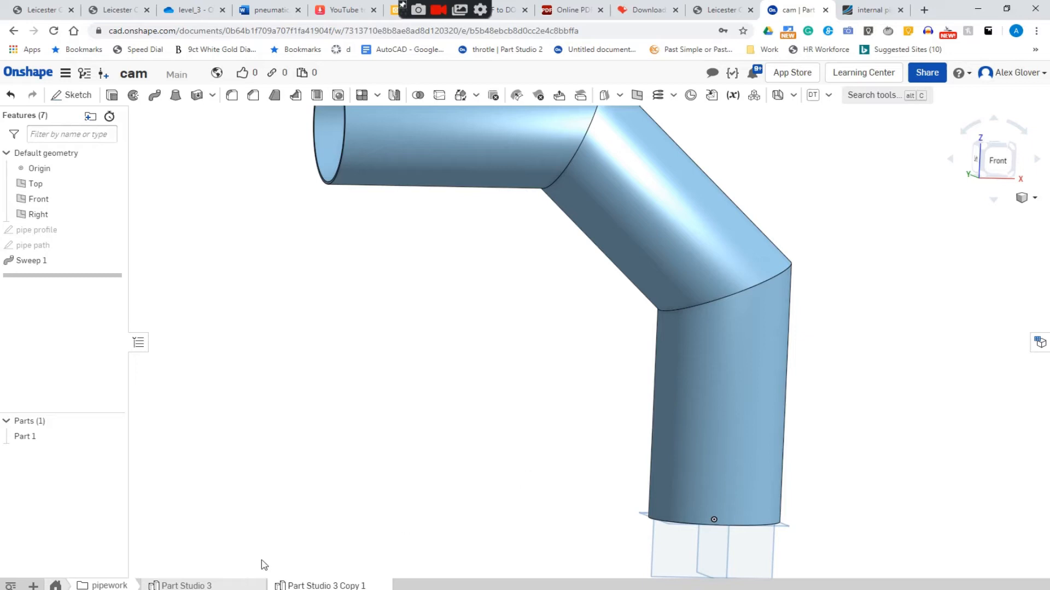
Step: Duplicate the original Part Studio 3 again and open Part Studio 3 Copy 2
mouse_move(225, 587)
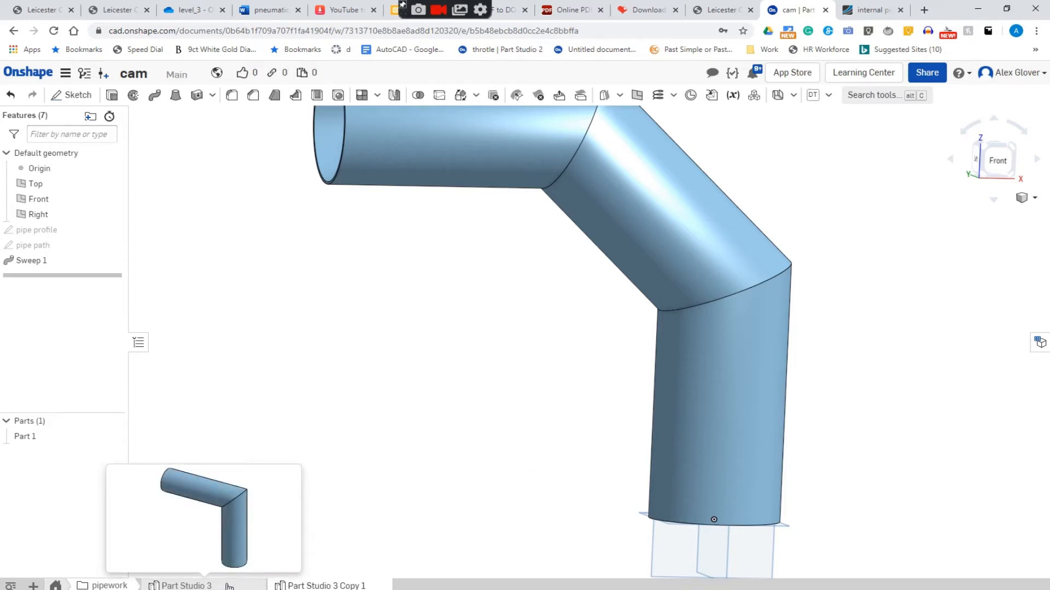
click(225, 587)
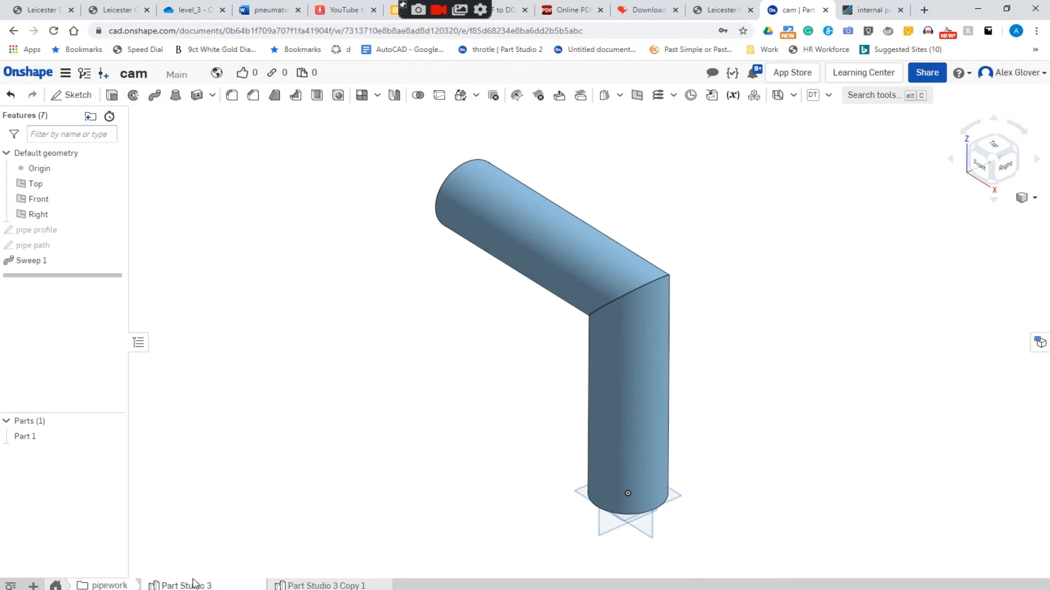
right_click(229, 585)
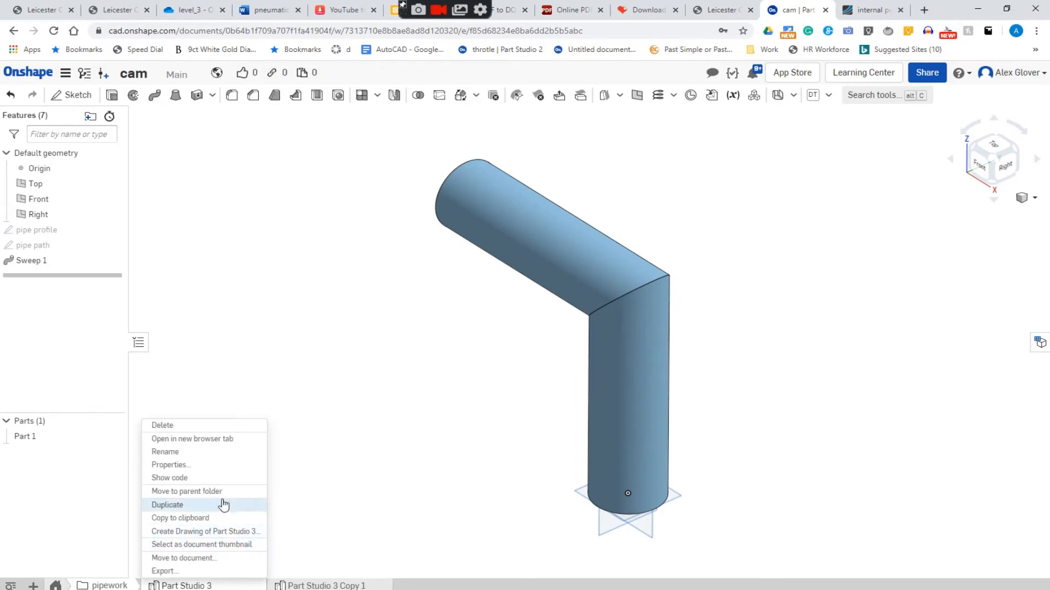
click(205, 504)
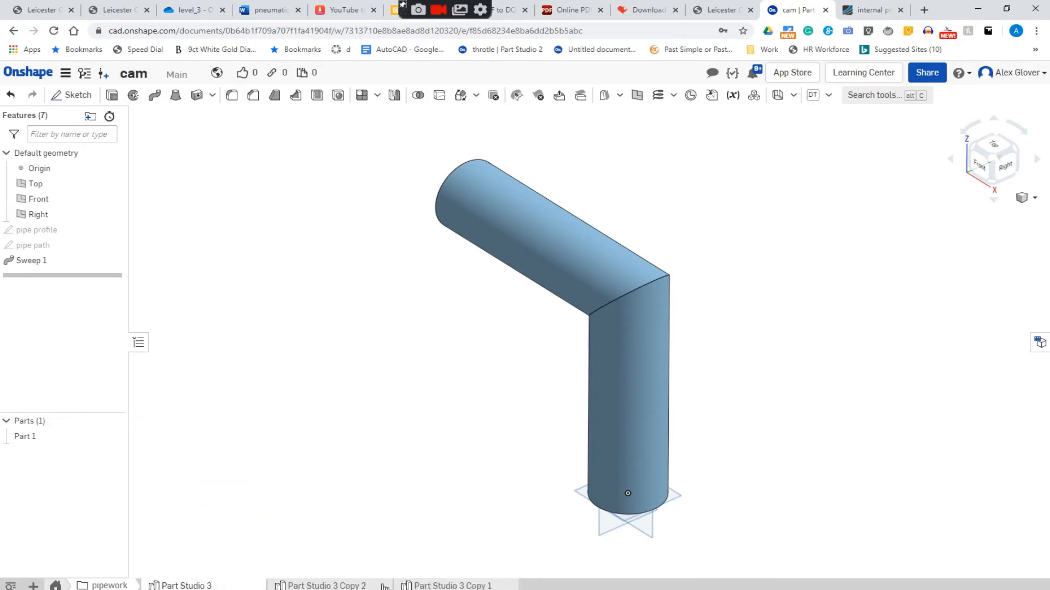
click(340, 586)
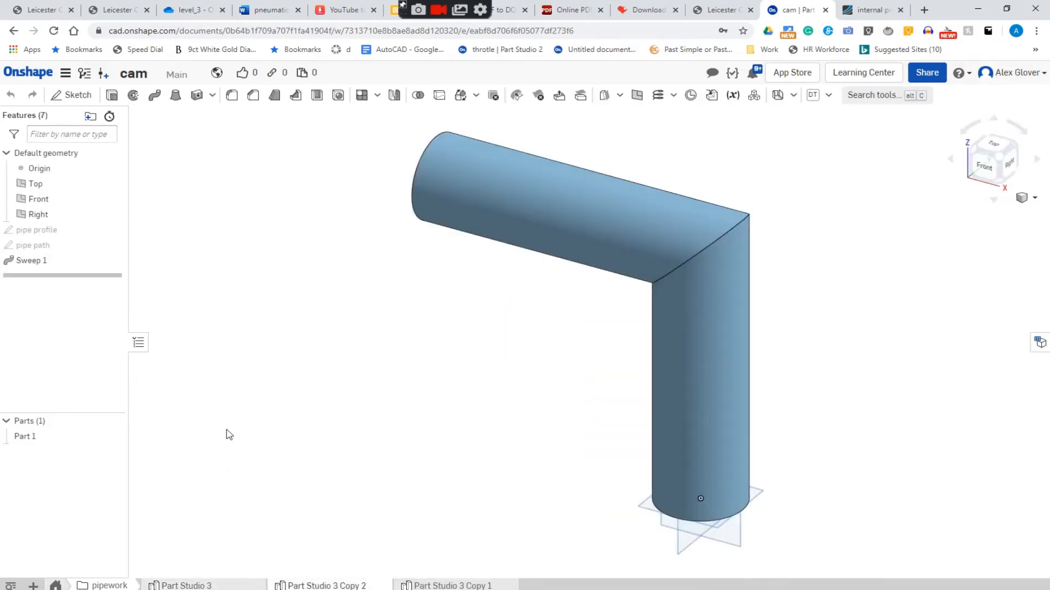
Step: Edit the pipe path sketch, round the corner between its two lines with a 200 mm sketch fillet, and accept the sketch
double_click(64, 250)
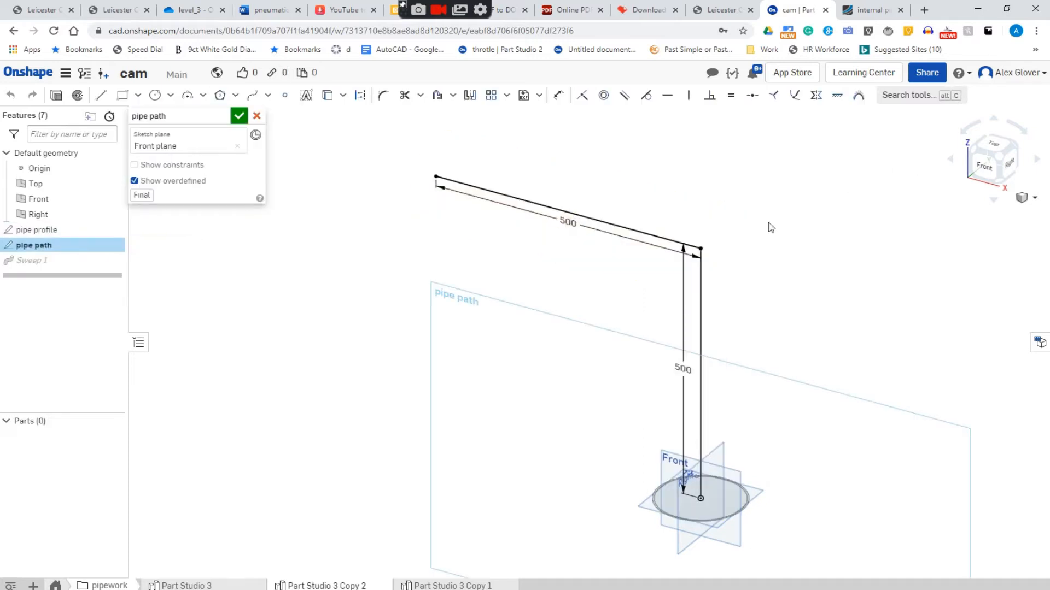
click(383, 99)
click(650, 227)
click(703, 301)
click(730, 238)
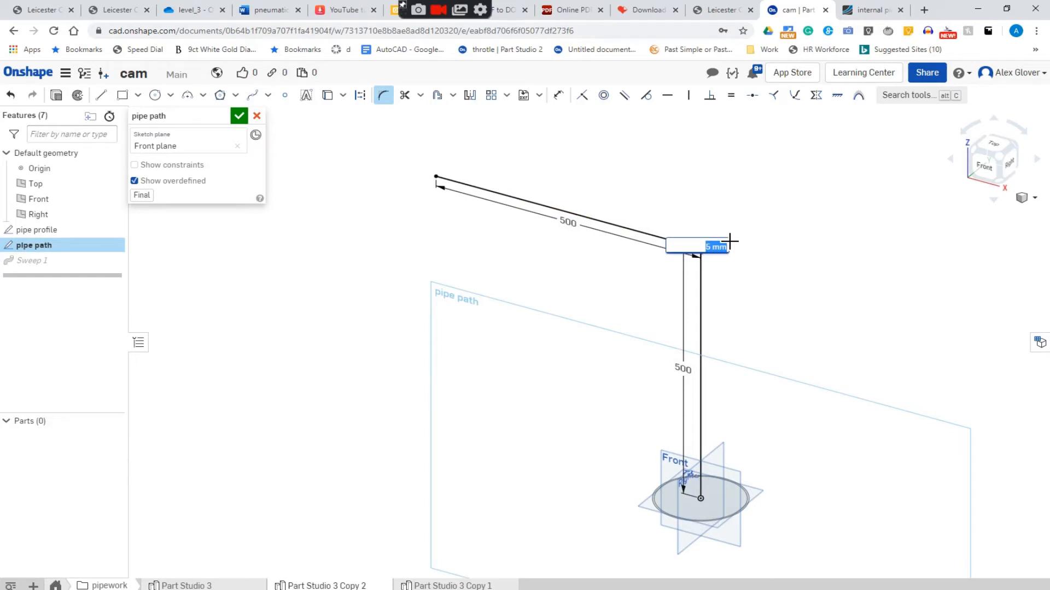
text(200)
key(Return)
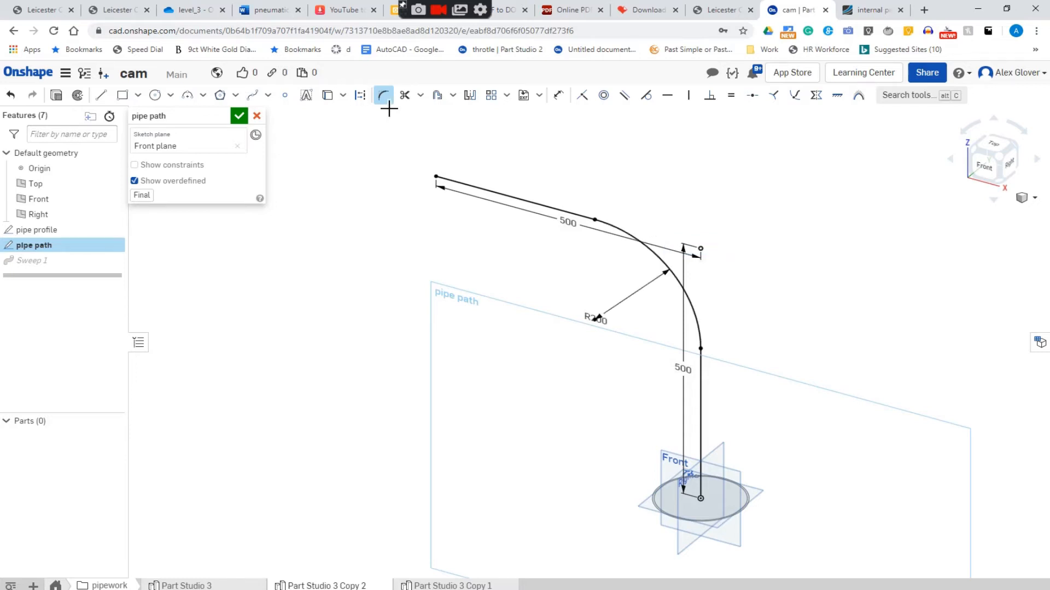
click(239, 117)
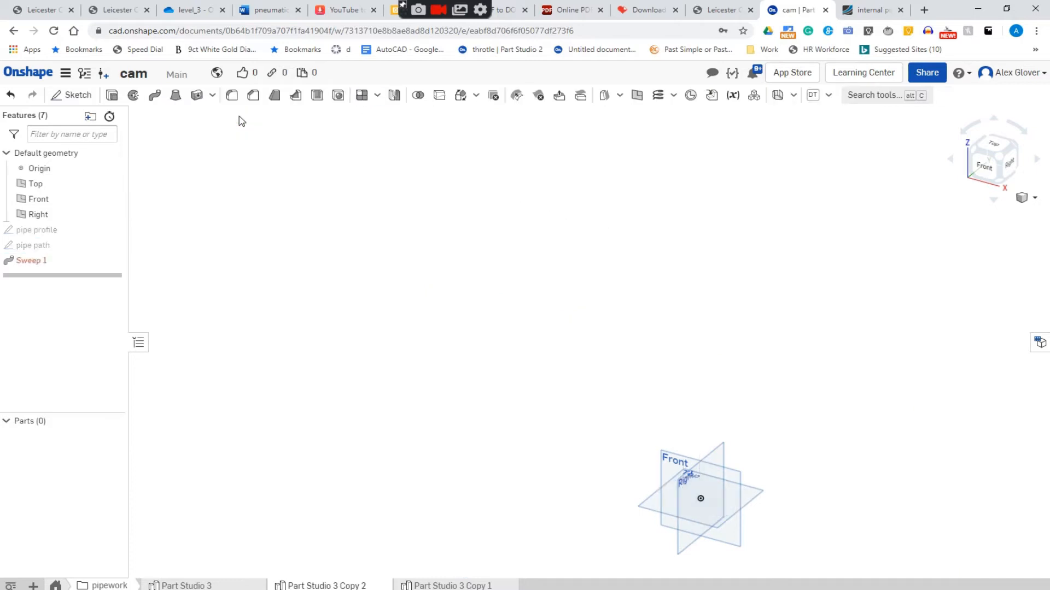
Step: Delete the broken Sweep 1 feature from the rounded pipe variant
right_drag(293, 329, 335, 273)
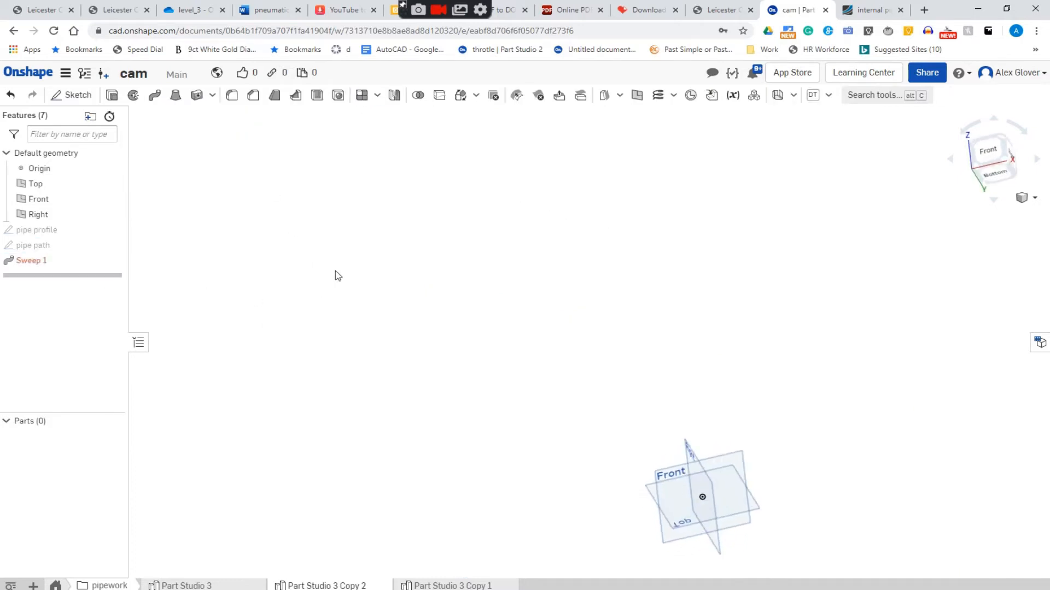
right_click(46, 262)
click(111, 368)
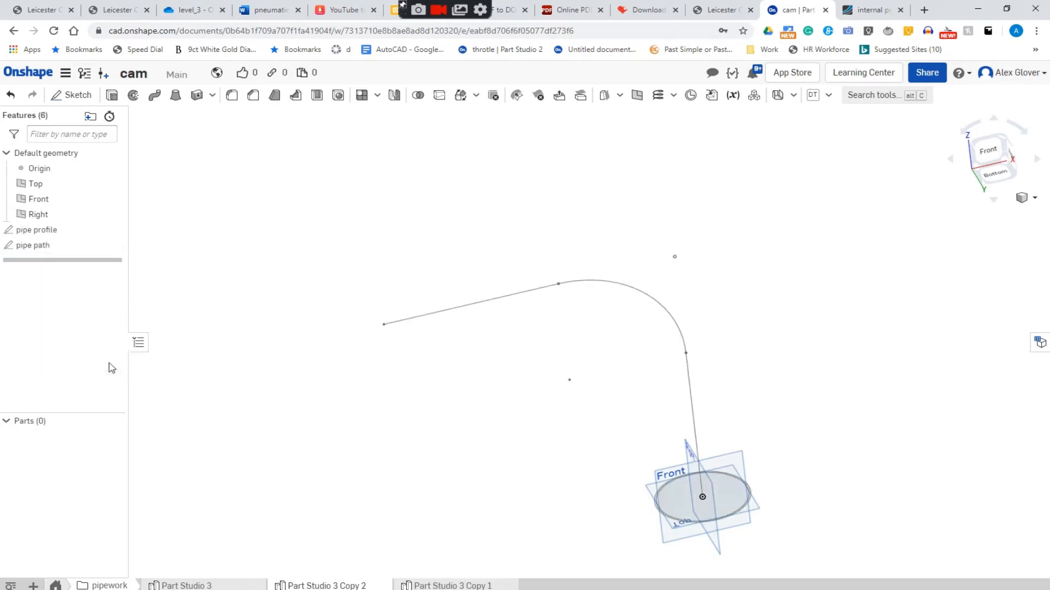
Step: Sweep the pipe profile as a new solid along the vertical line, fillet arc and remaining straight line of the pipe path
click(155, 95)
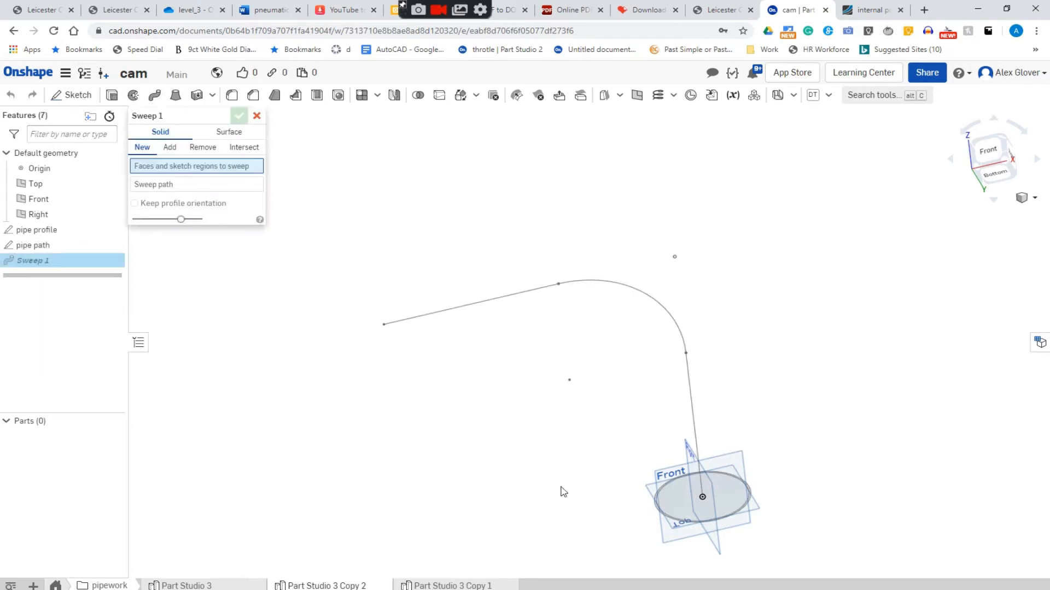
click(63, 230)
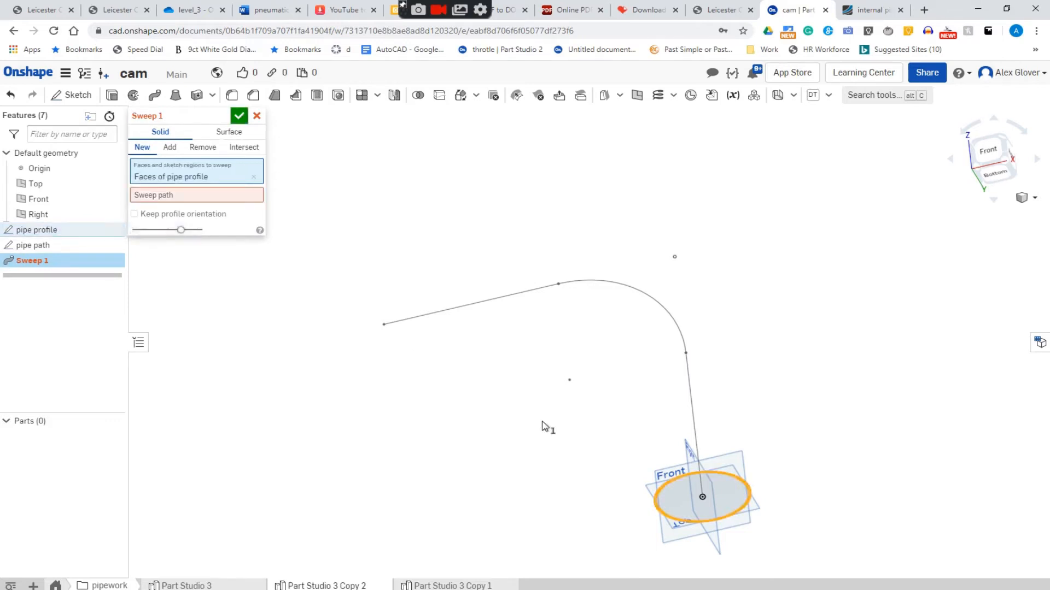
click(695, 431)
click(668, 305)
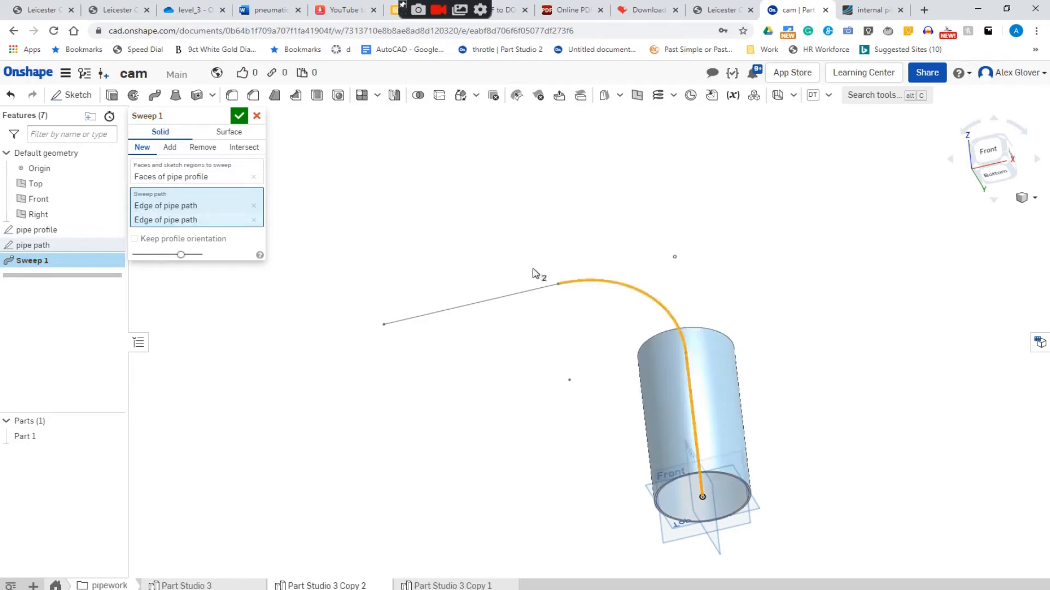
click(519, 297)
right_drag(574, 461, 541, 421)
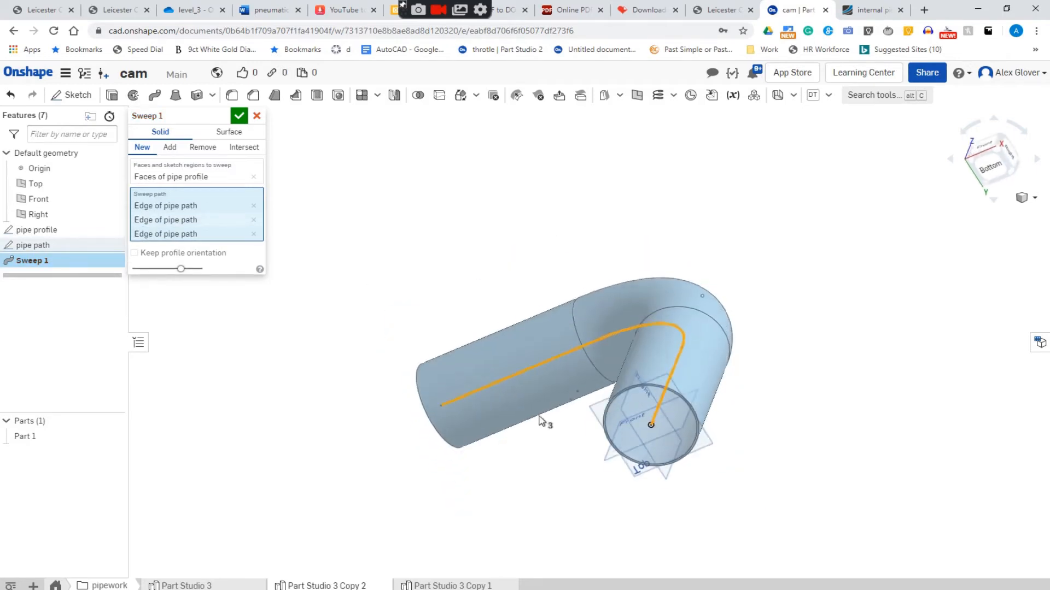
click(239, 116)
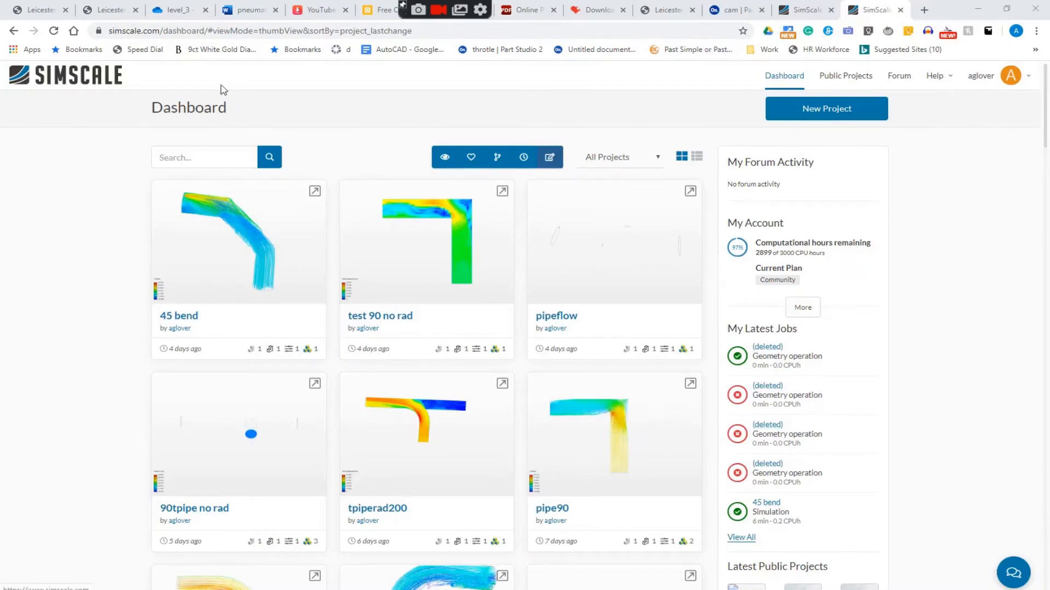
Step: Create a new project titled "pipe duct work" with the description "90degree no rad" in the Architecture & Construction category
click(845, 115)
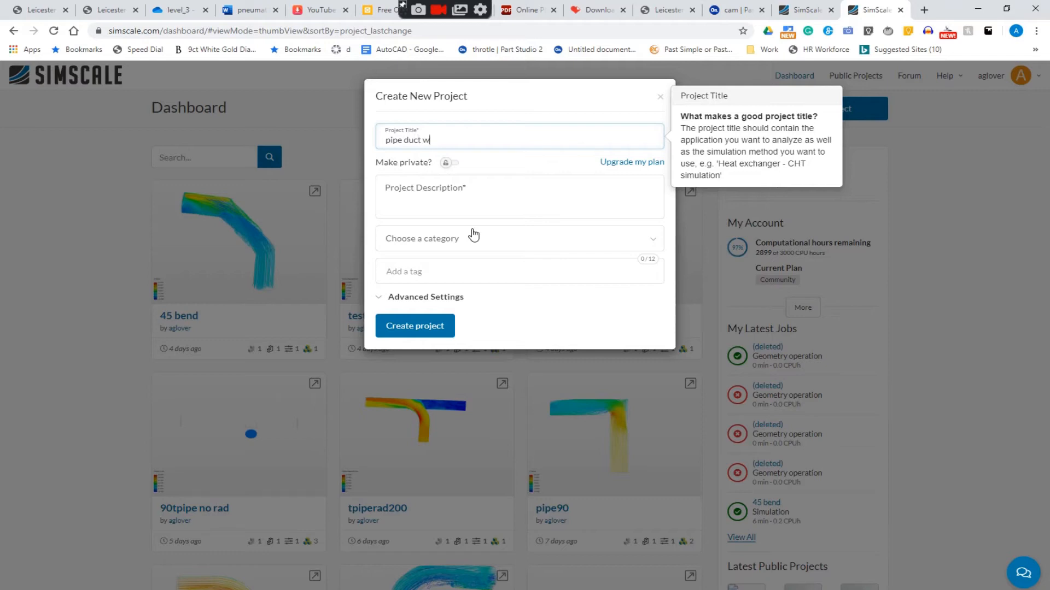
key(Tab)
key(Tab)
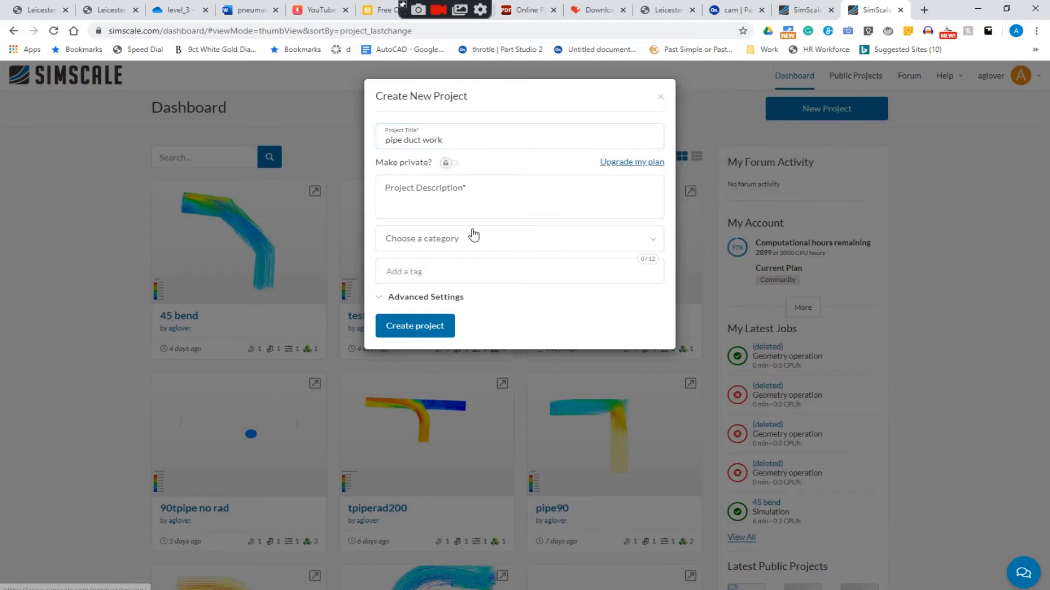
key(Tab)
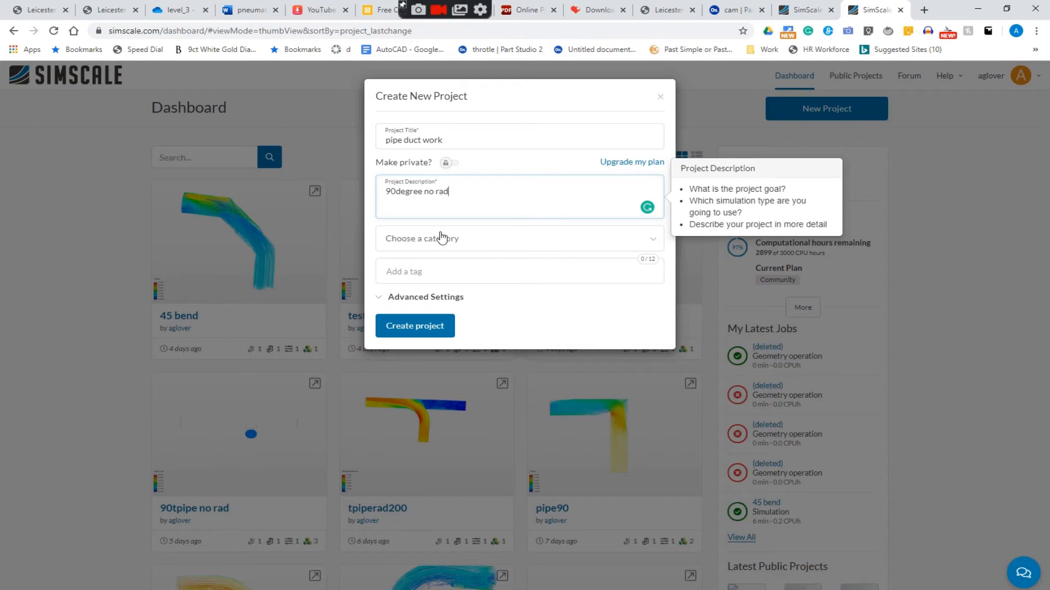
click(476, 240)
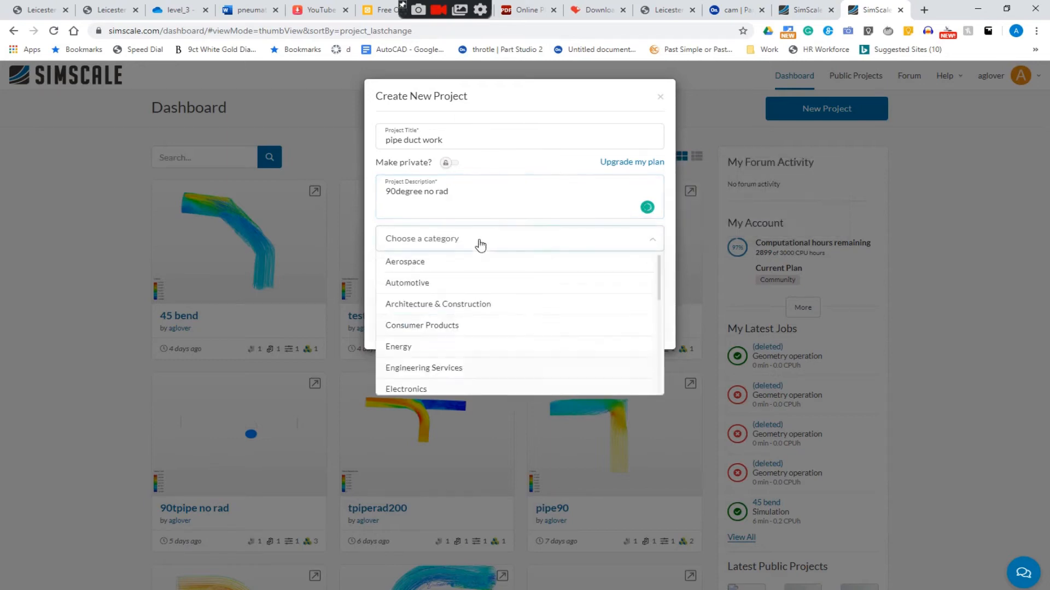
click(488, 309)
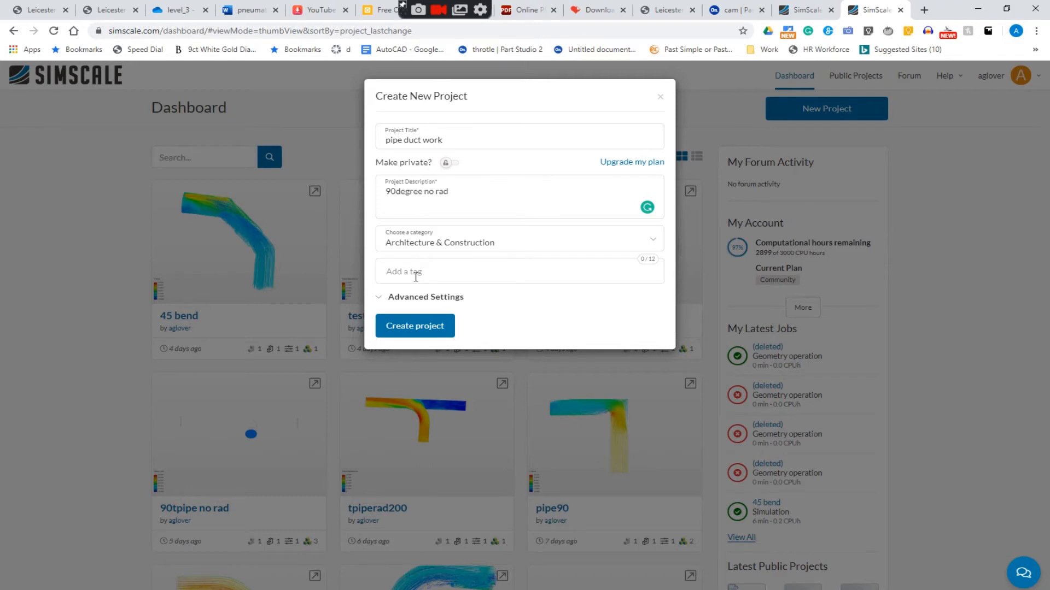
click(425, 328)
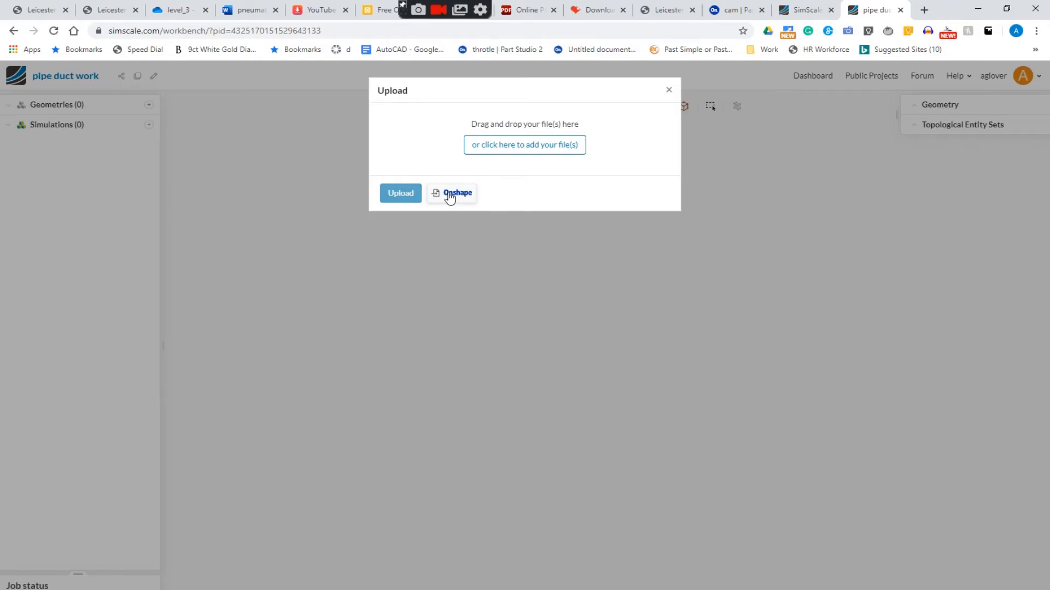
Step: Import the sharp-cornered pipe from Part Studio 3 of the Onshape document "cam" and close the import window
click(450, 197)
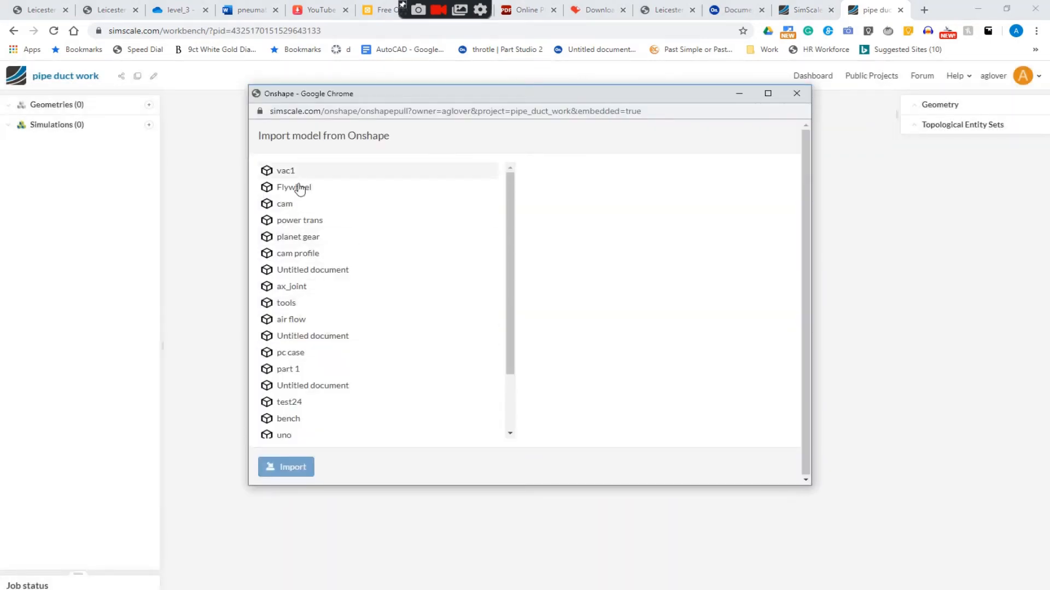
click(290, 204)
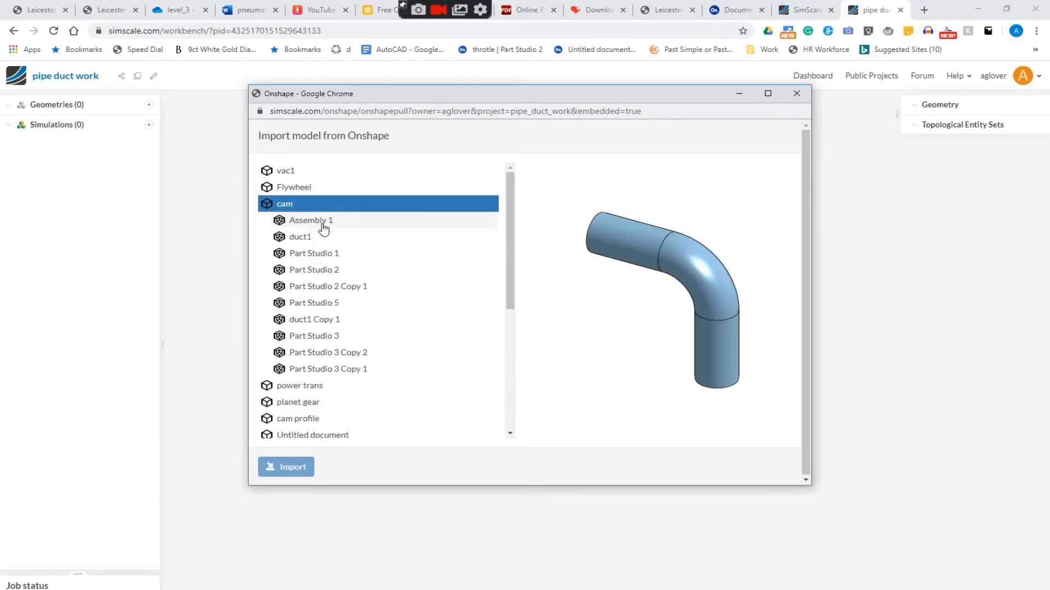
click(331, 339)
click(286, 466)
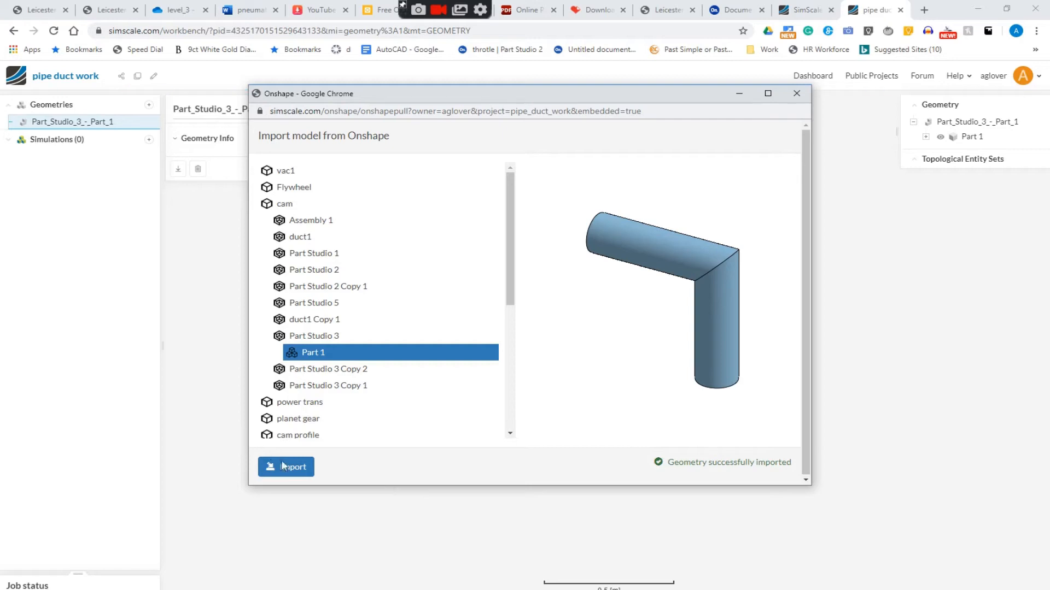
drag(494, 94, 541, 147)
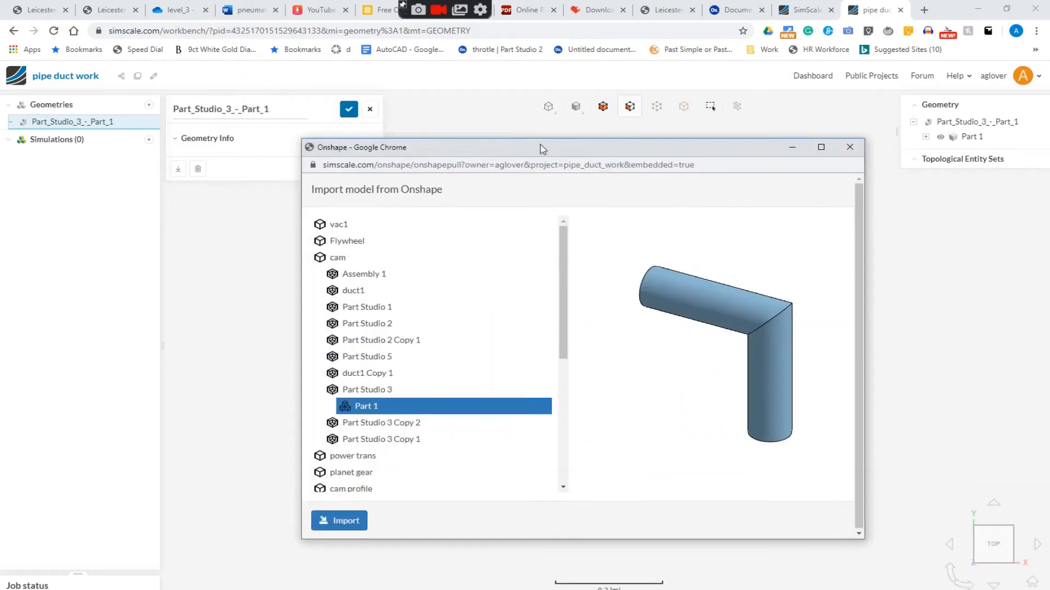
click(853, 146)
Step: Add an Open inner region operation to the imported pipe and assign the thin ring faces at both open ends as boundary faces
drag(382, 492, 529, 407)
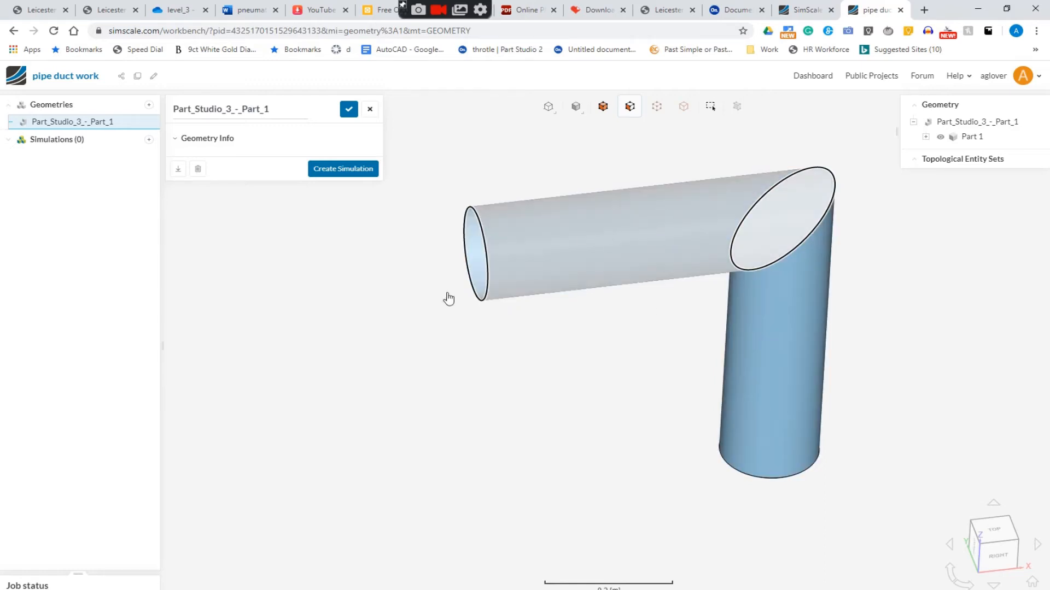
mouse_move(150, 125)
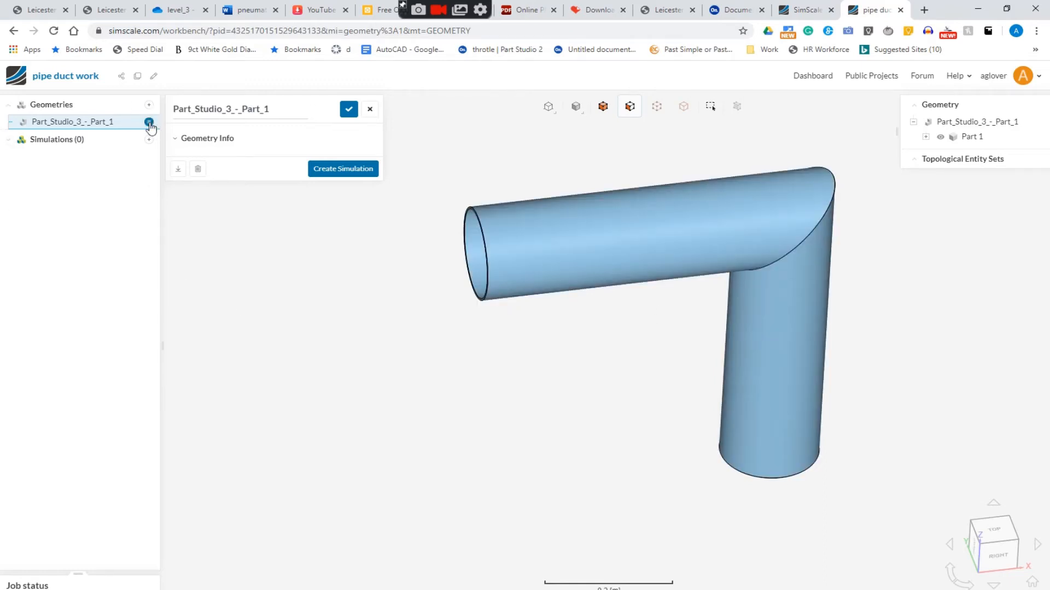
click(149, 123)
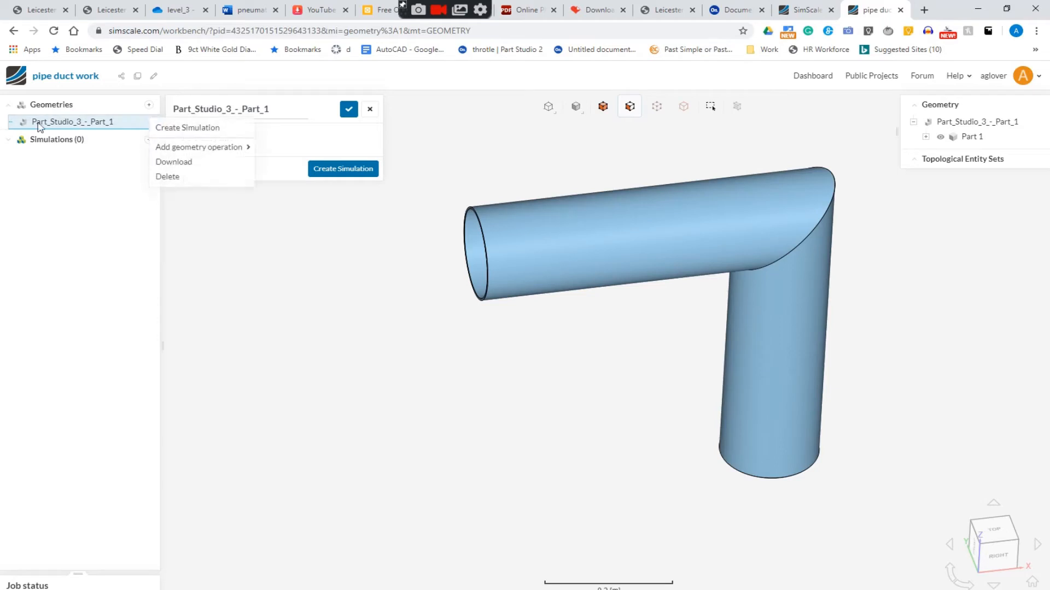
mouse_move(222, 147)
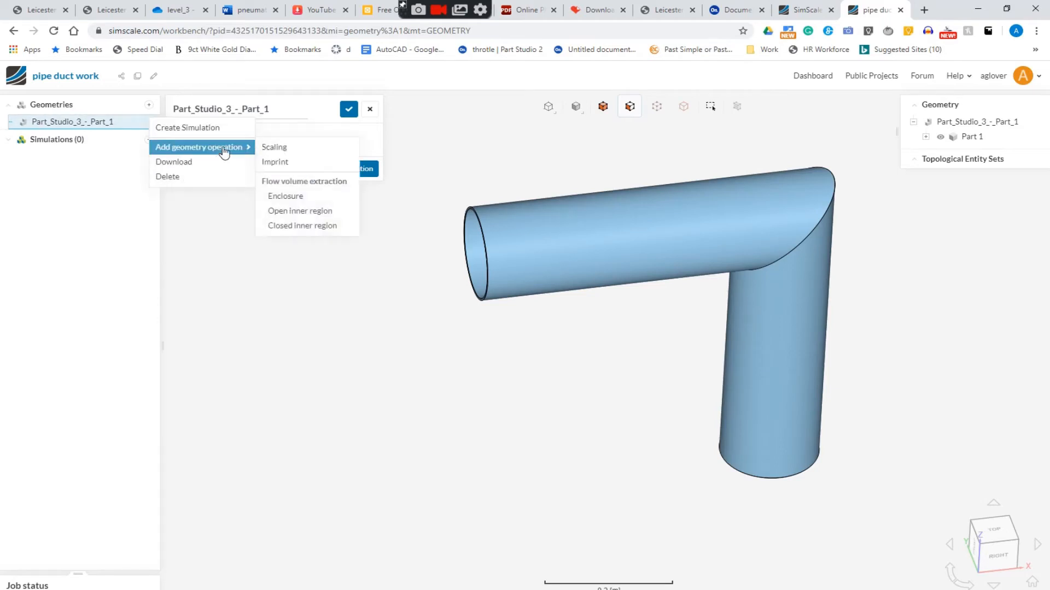
click(342, 215)
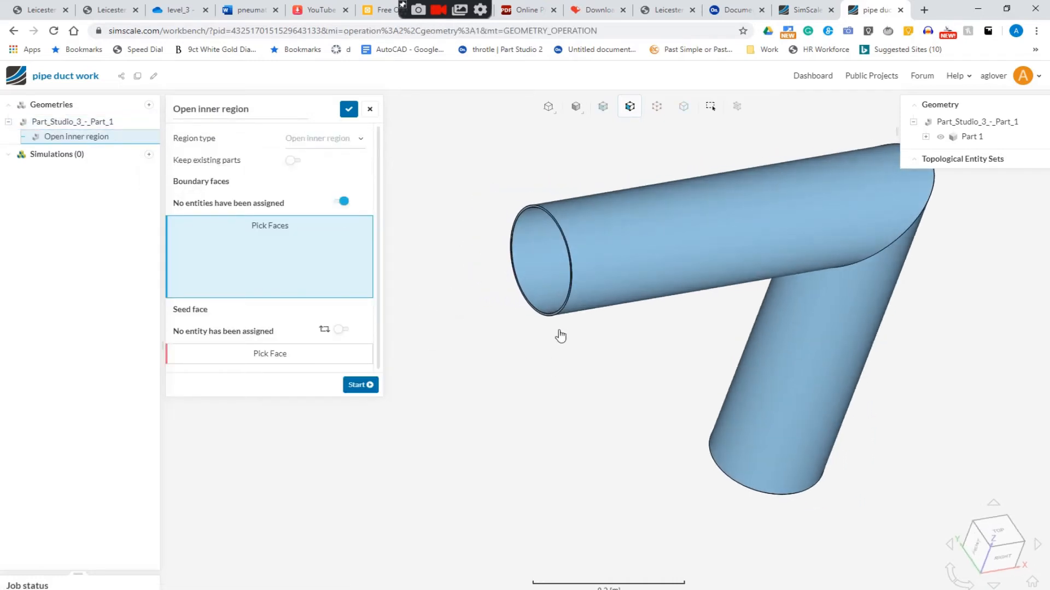
scroll(559, 334, up, 6)
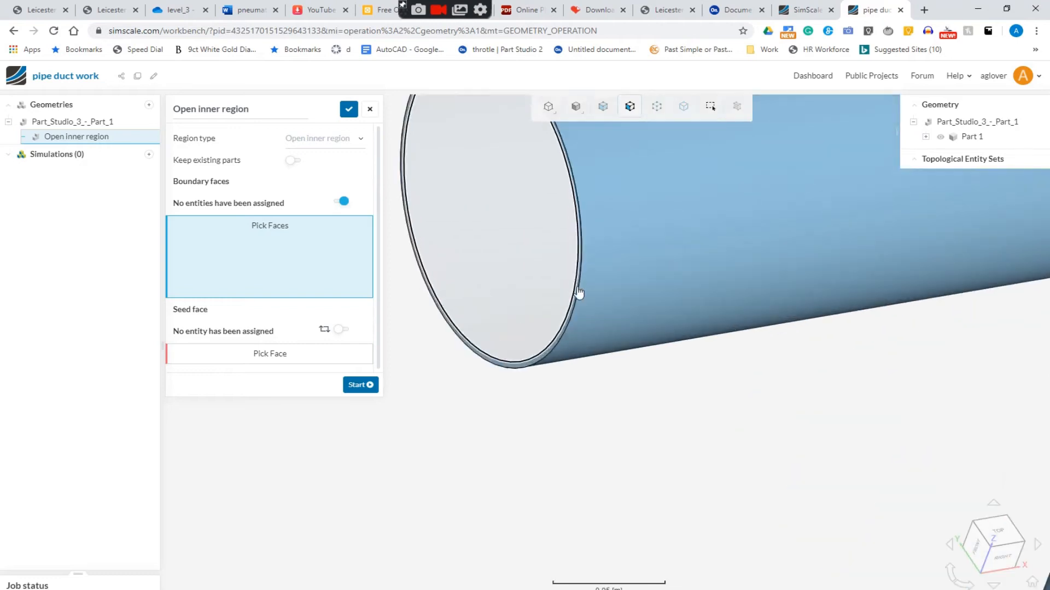
click(574, 310)
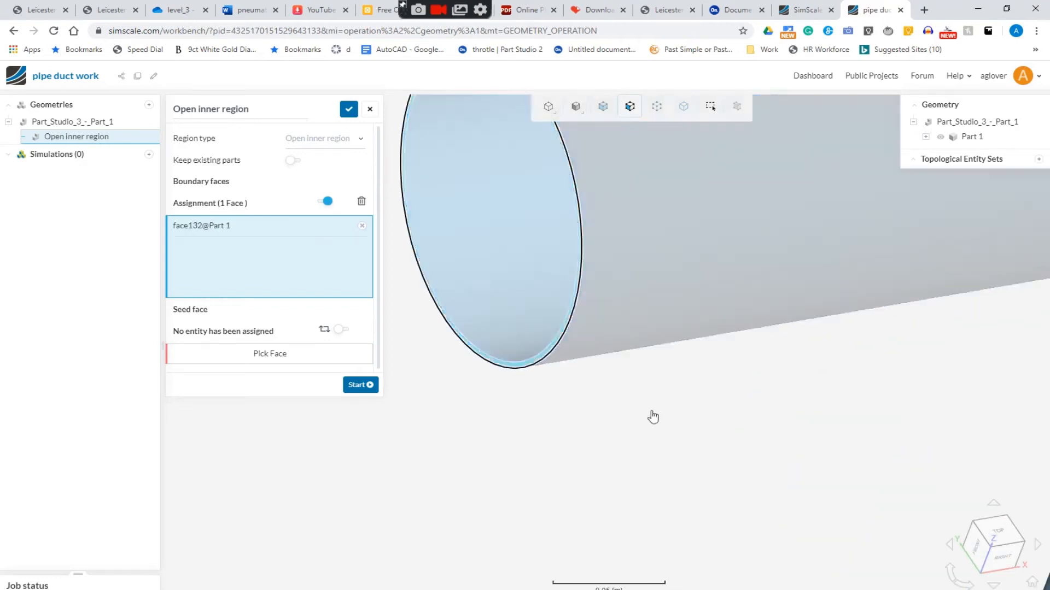
scroll(694, 481, down, 5)
drag(837, 548, 839, 326)
scroll(736, 560, up, 4)
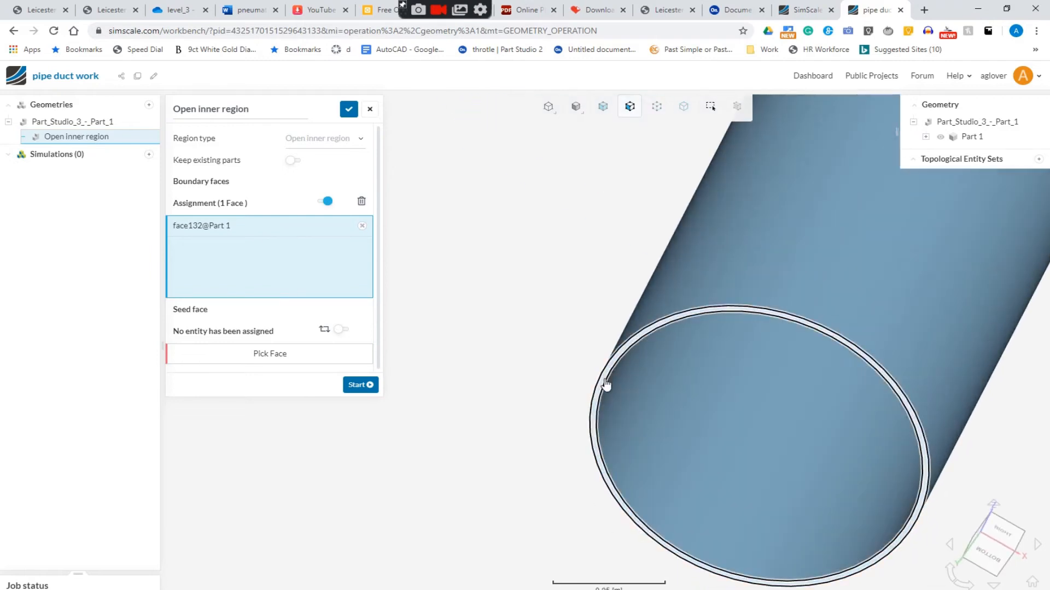
click(604, 383)
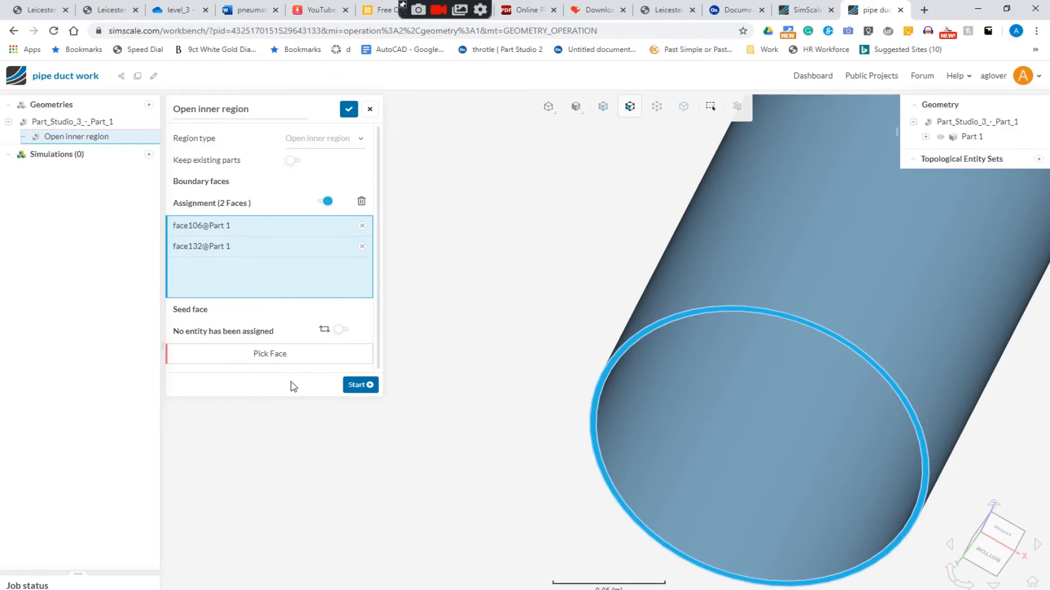
Step: Assign the pipe's inner wall as the seed face and start the flow volume extraction
click(284, 356)
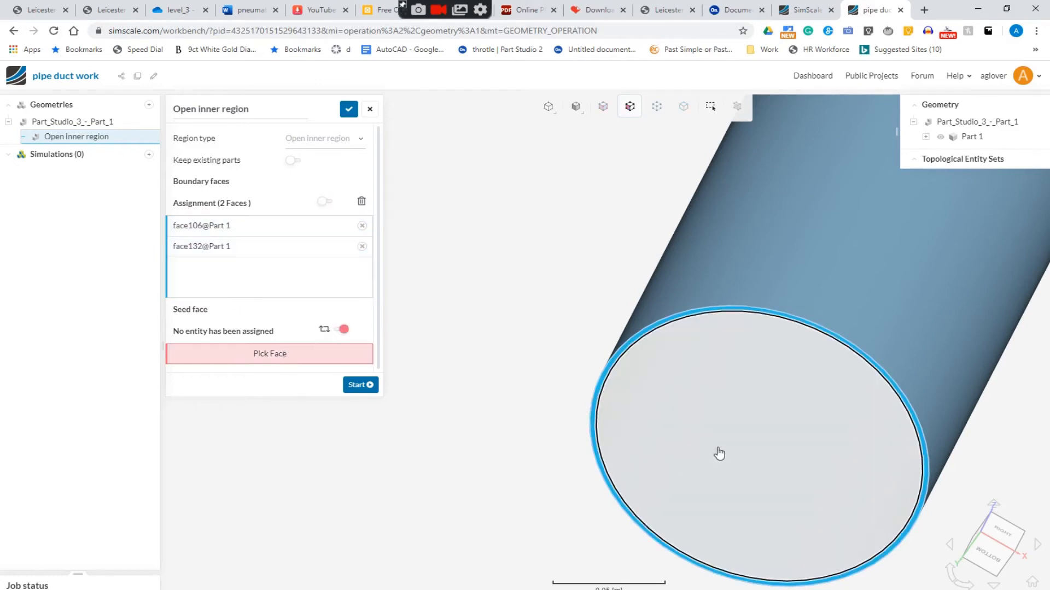
click(734, 444)
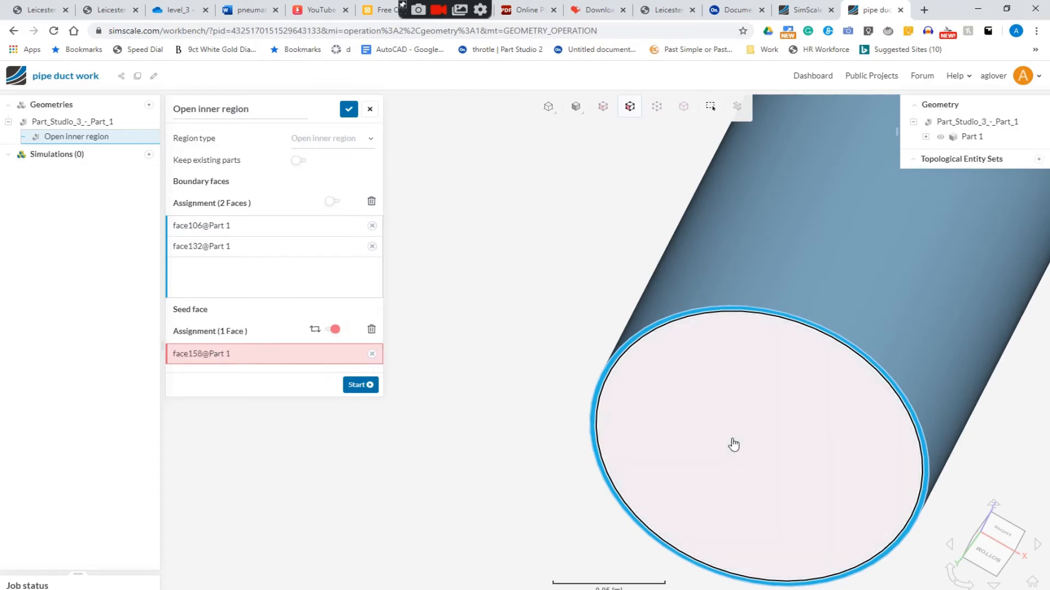
scroll(734, 443, down, 5)
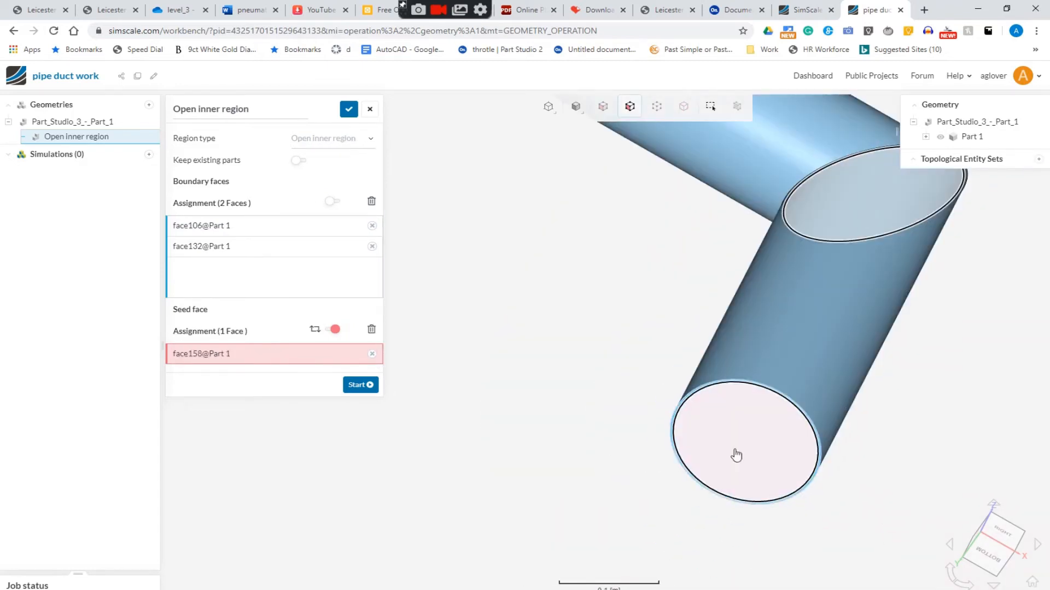
scroll(736, 452, down, 2)
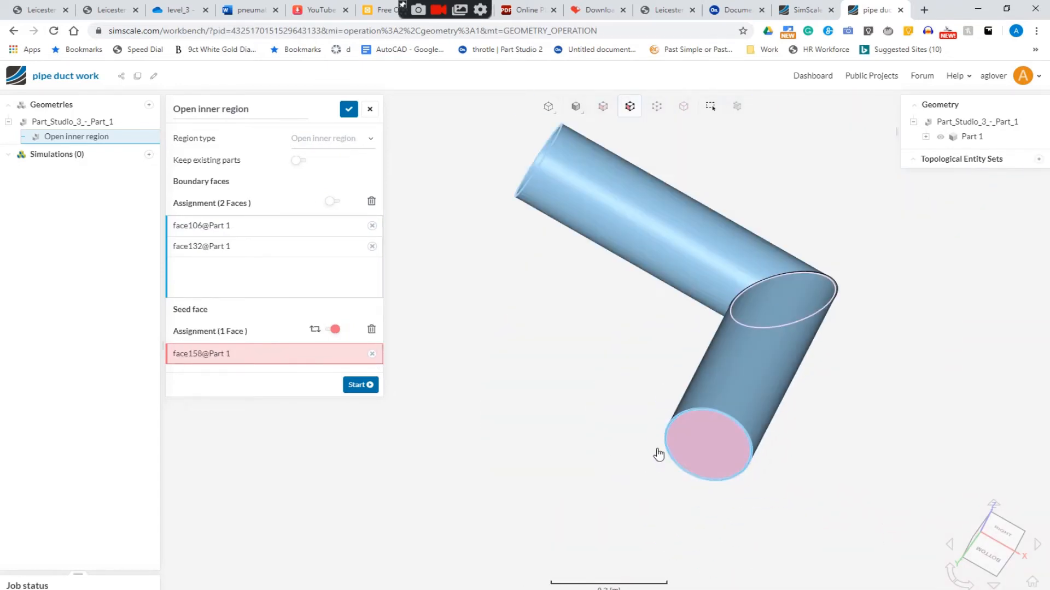
click(355, 386)
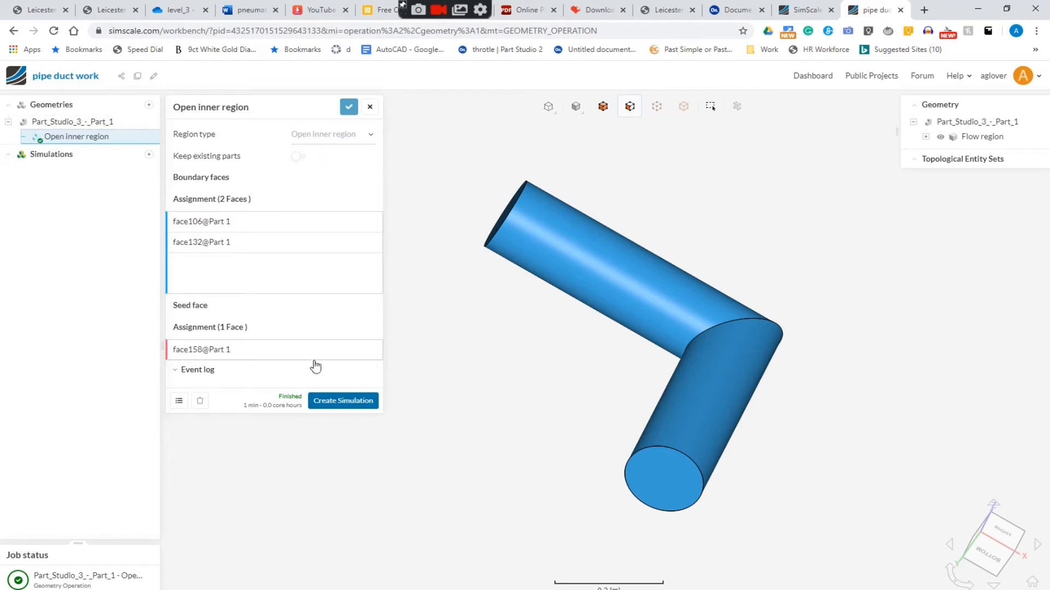
click(342, 401)
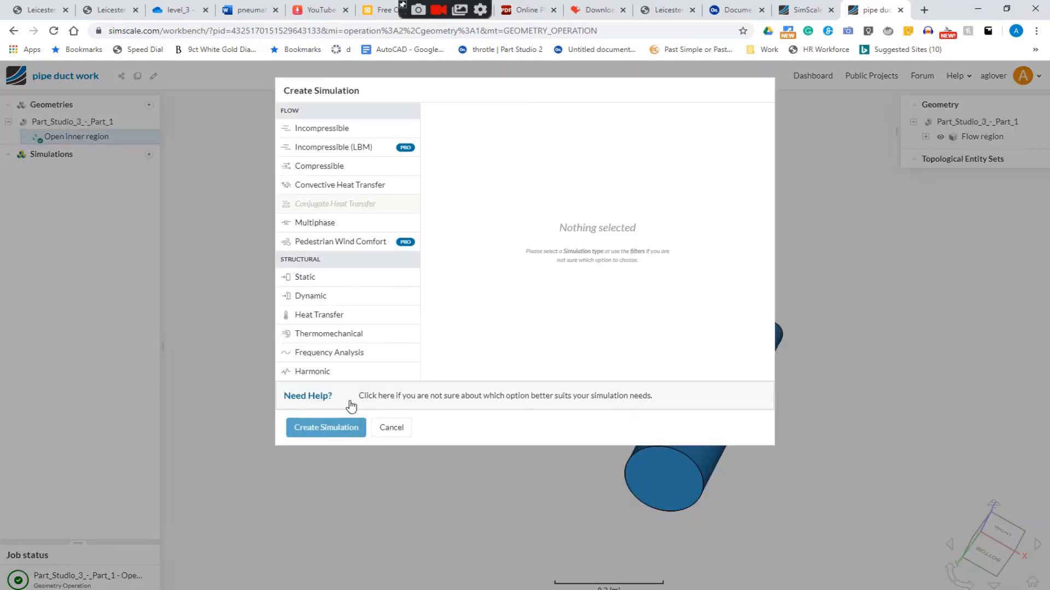
click(324, 130)
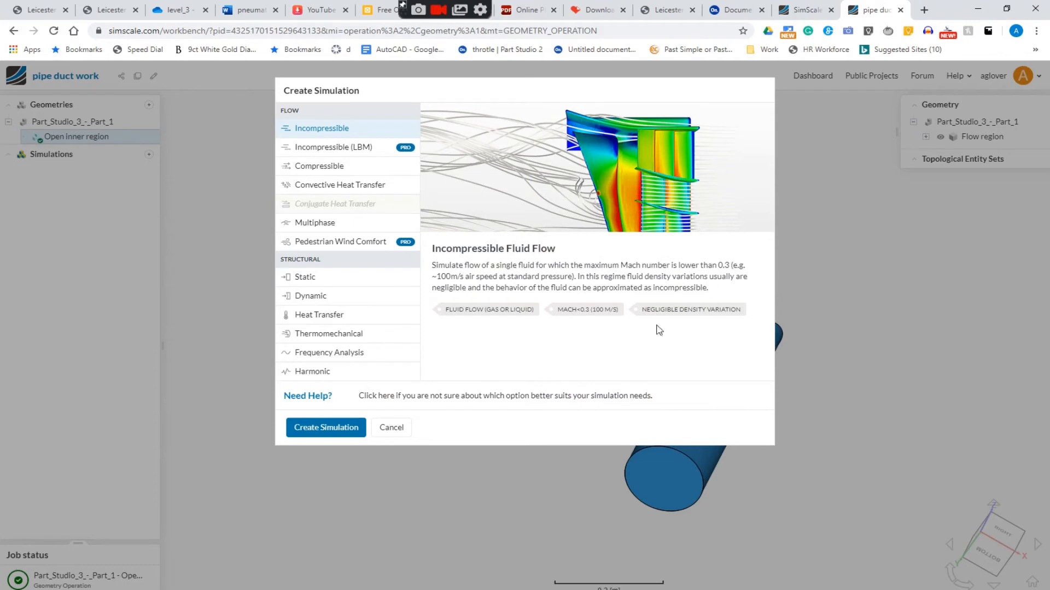
click(326, 432)
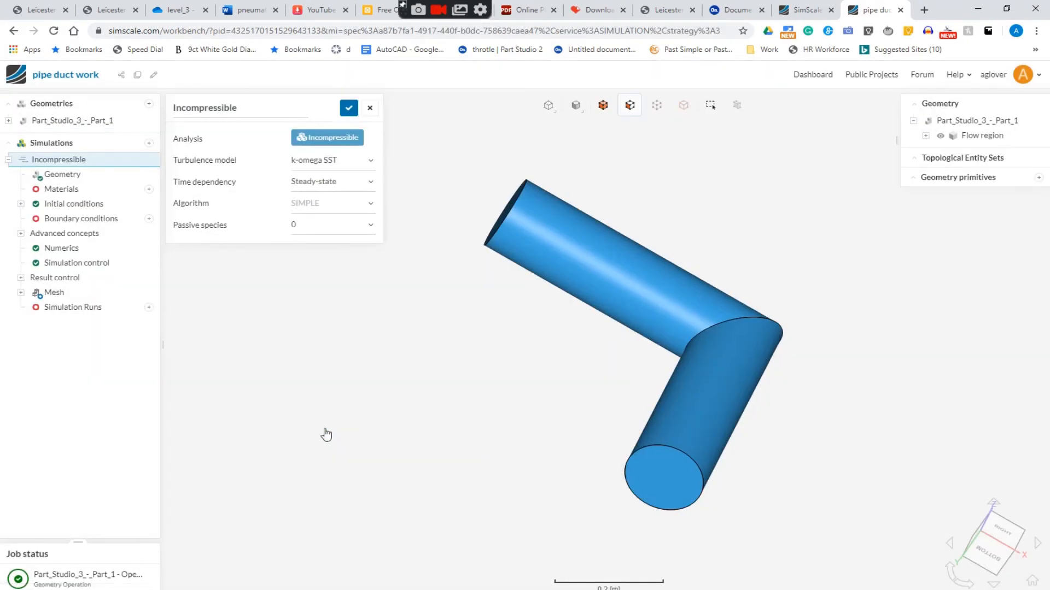
click(373, 162)
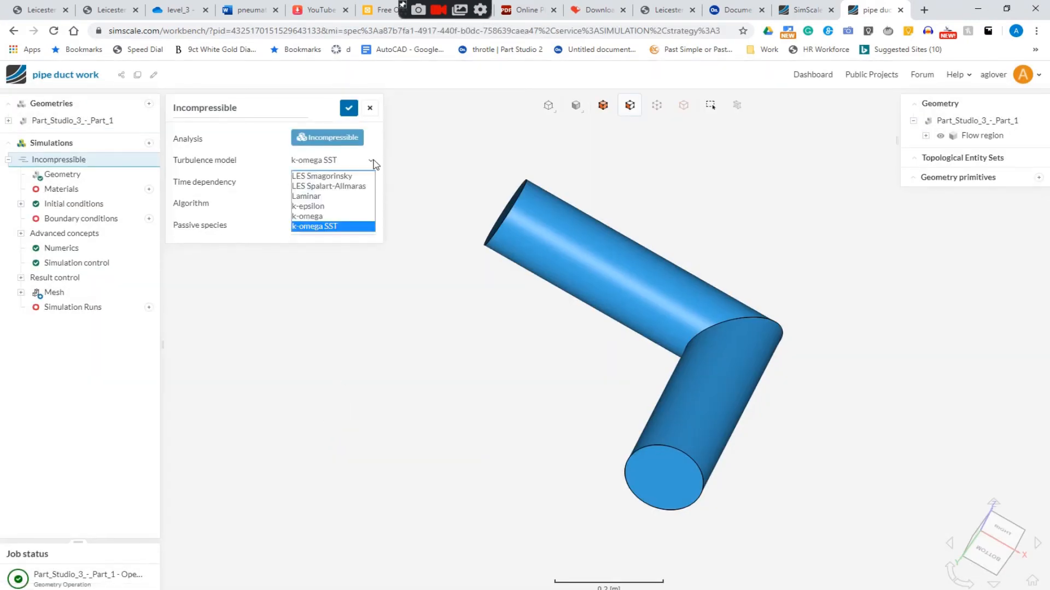
click(332, 196)
click(353, 184)
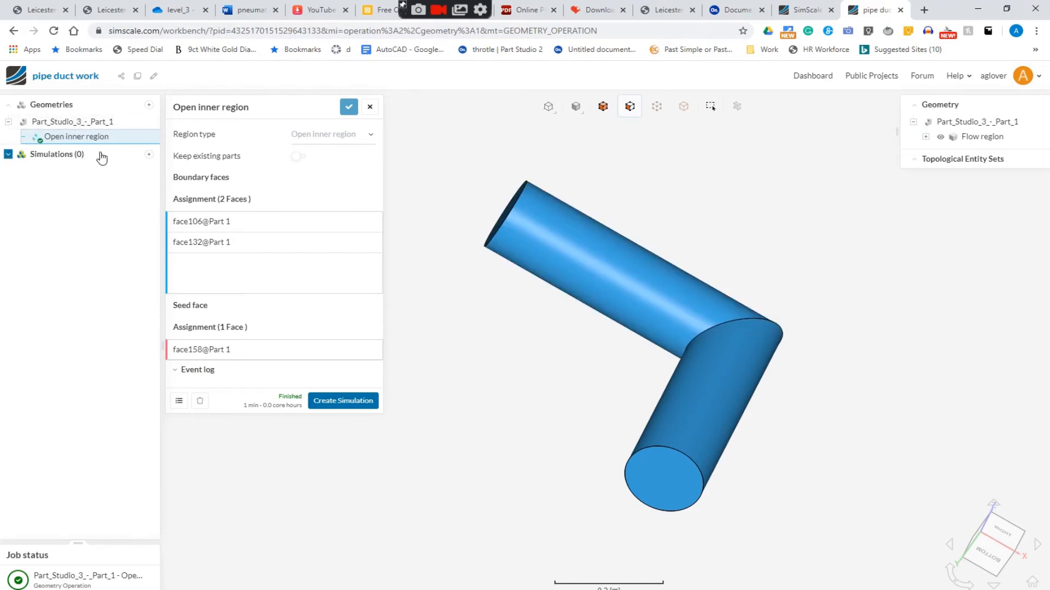
Step: Create an Incompressible simulation from the extracted flow region with the Laminar turbulence model and Steady-state time dependency
click(344, 403)
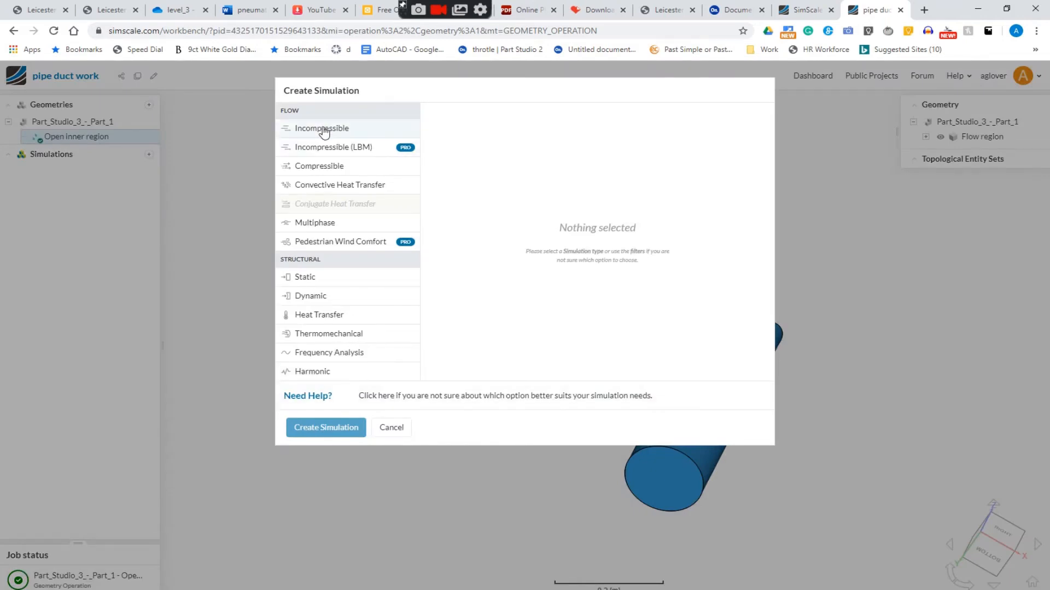
click(324, 132)
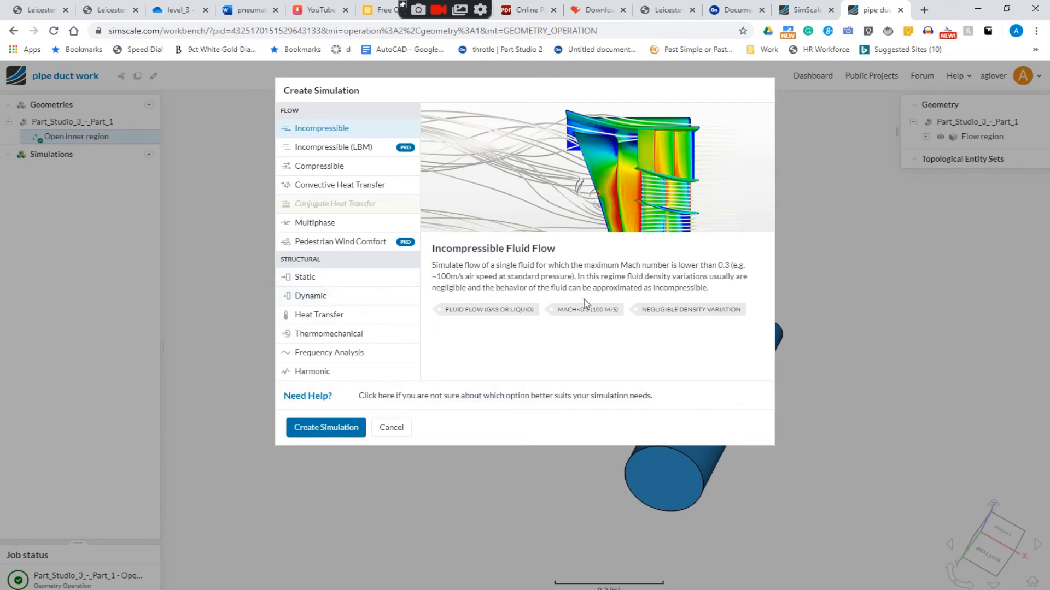
click(325, 432)
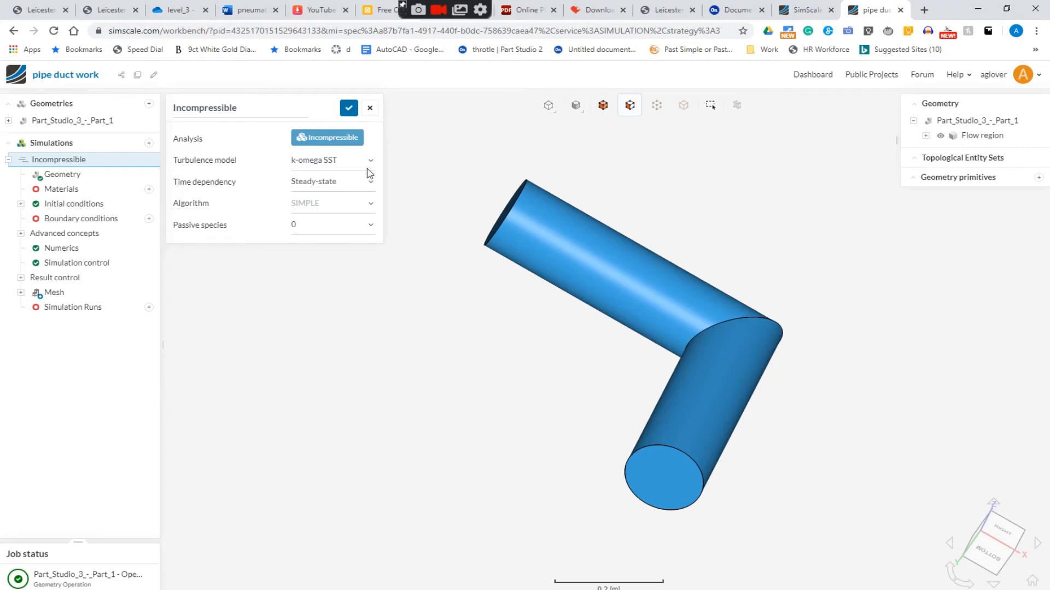
click(371, 161)
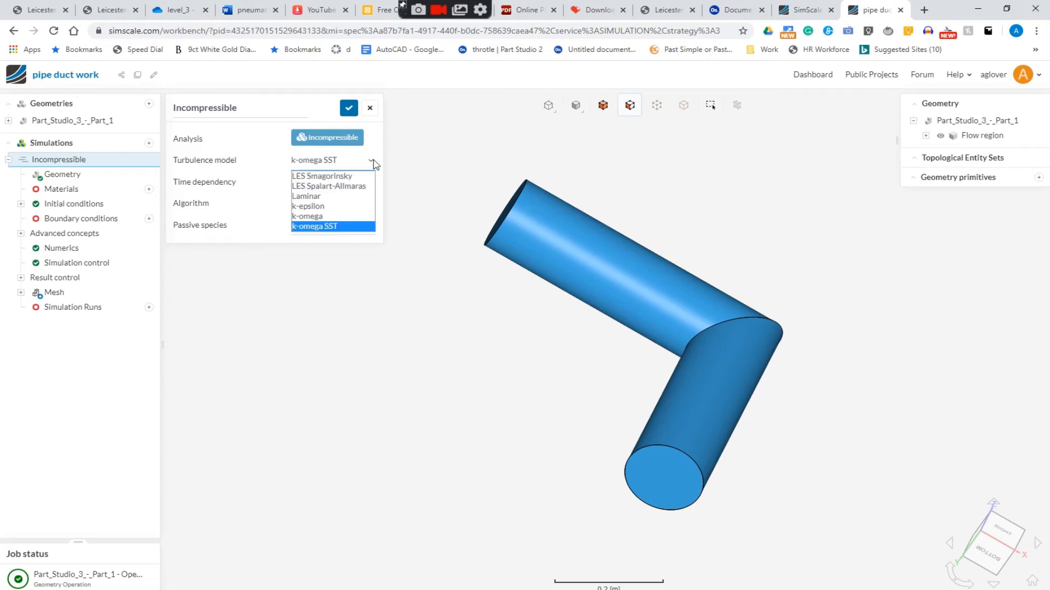
click(332, 197)
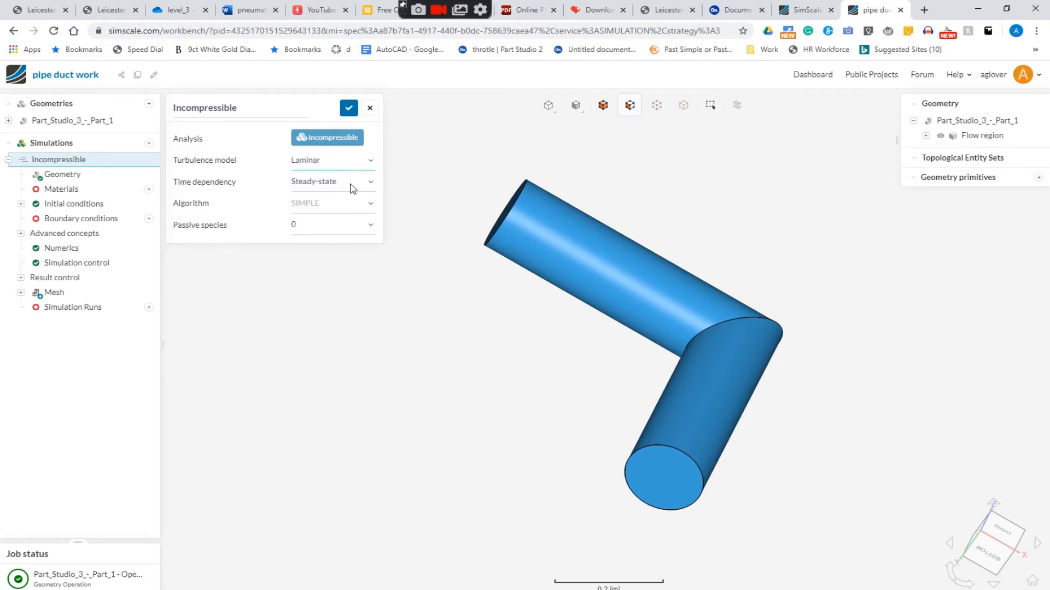
click(351, 183)
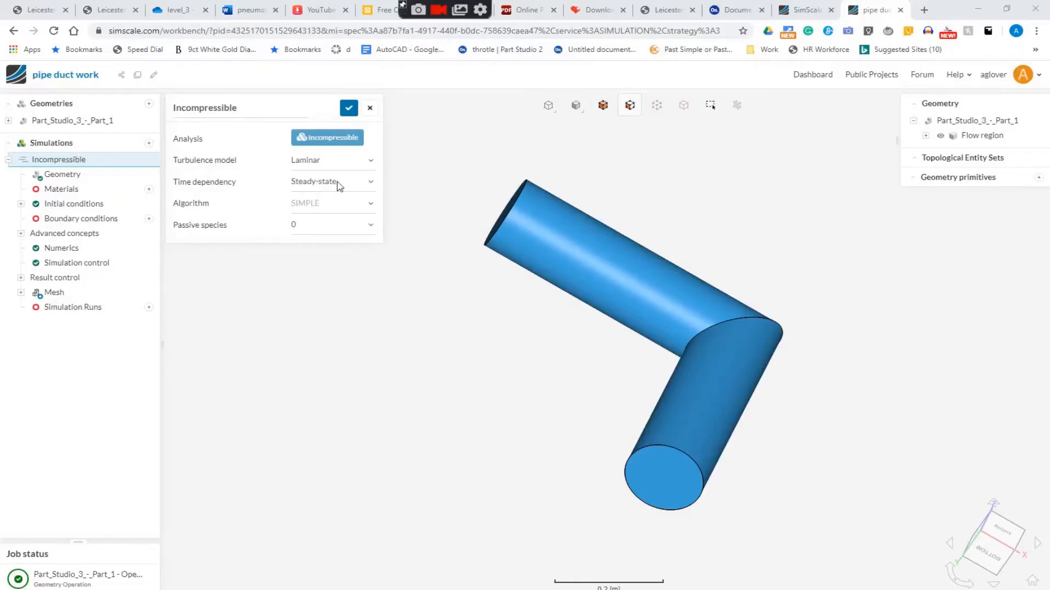
click(366, 184)
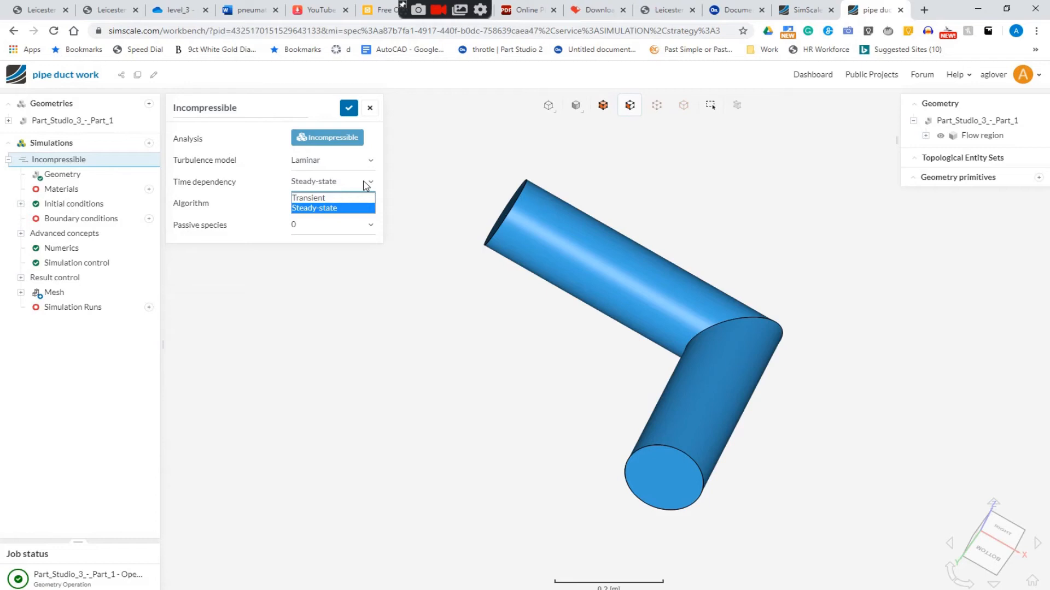
click(367, 183)
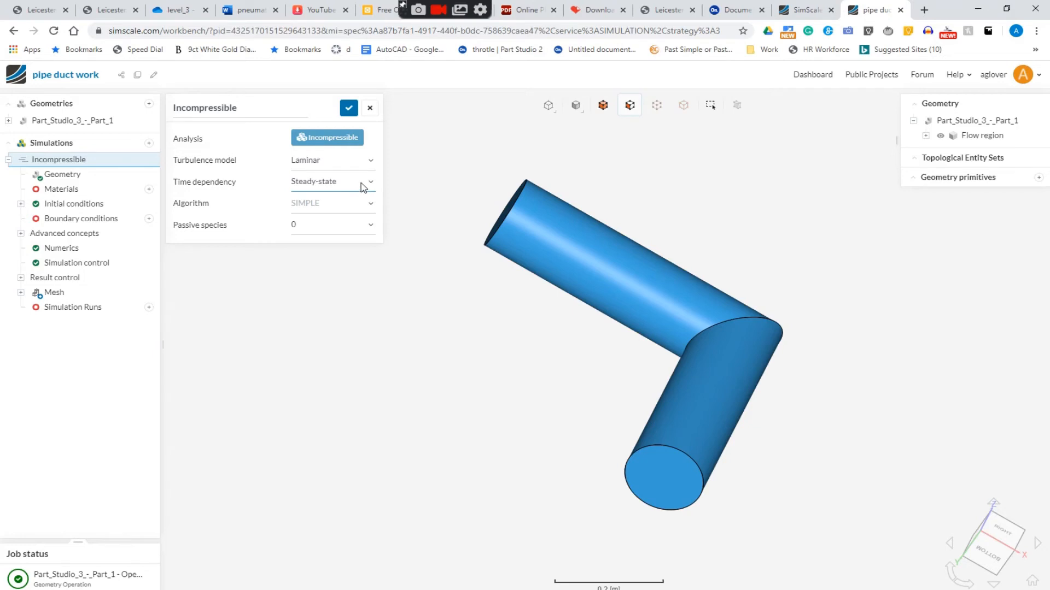
click(361, 188)
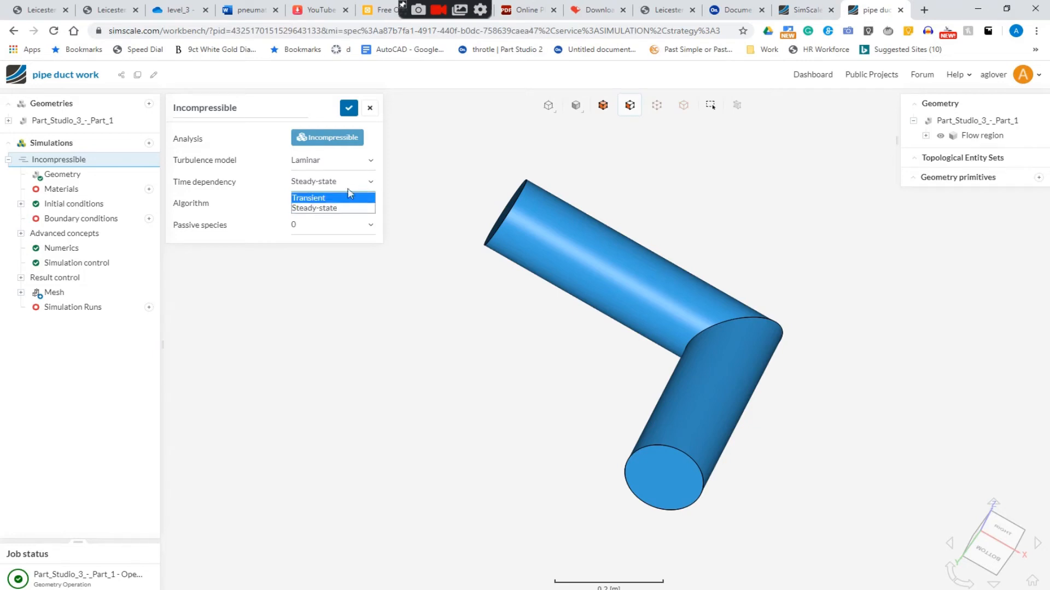
click(366, 189)
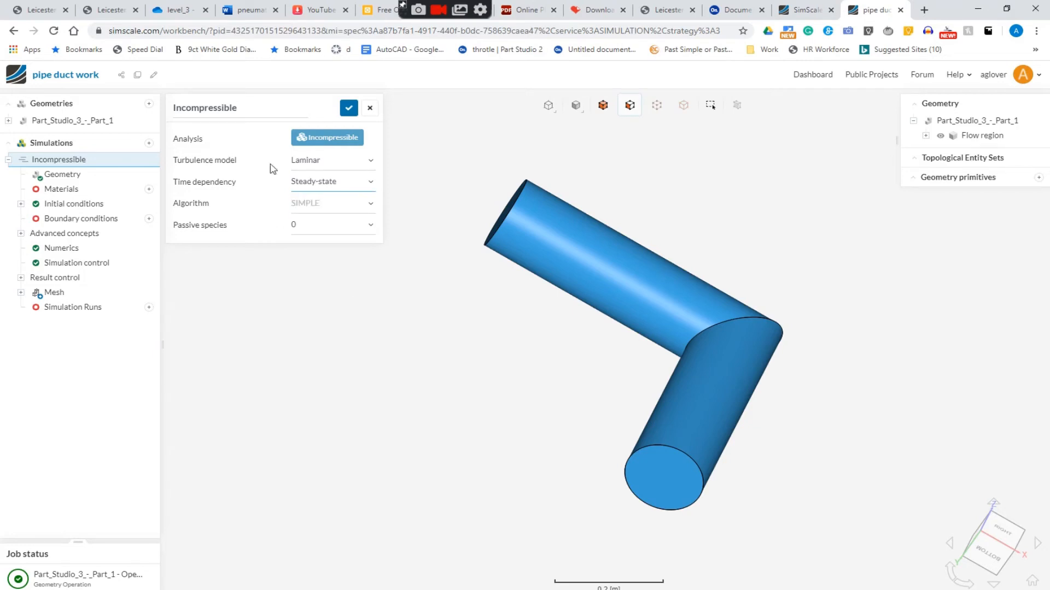
Step: Save the Incompressible simulation settings and assign Air as the material of the flow region
click(349, 109)
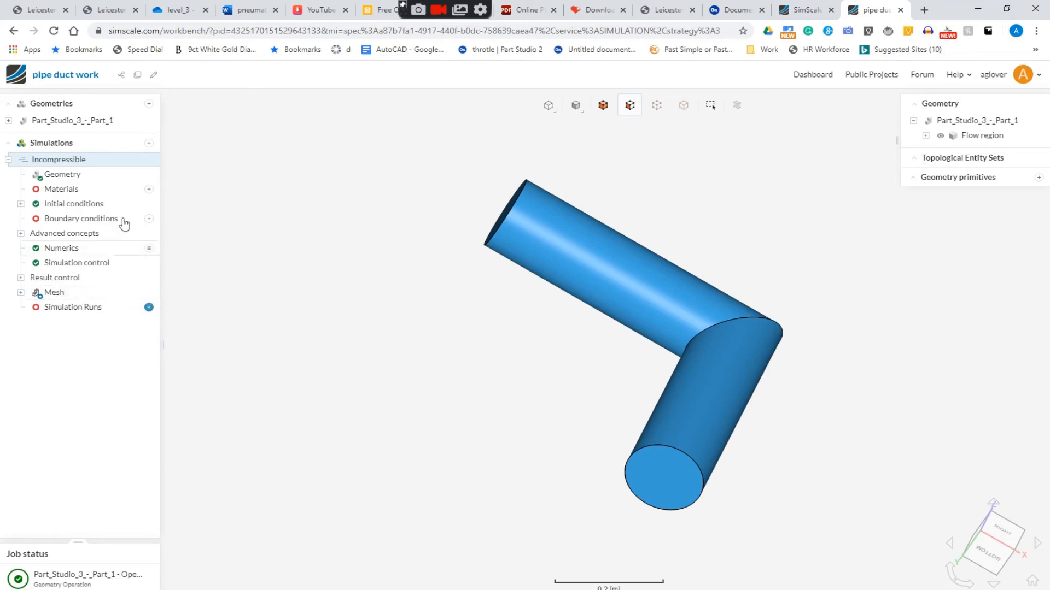
click(92, 190)
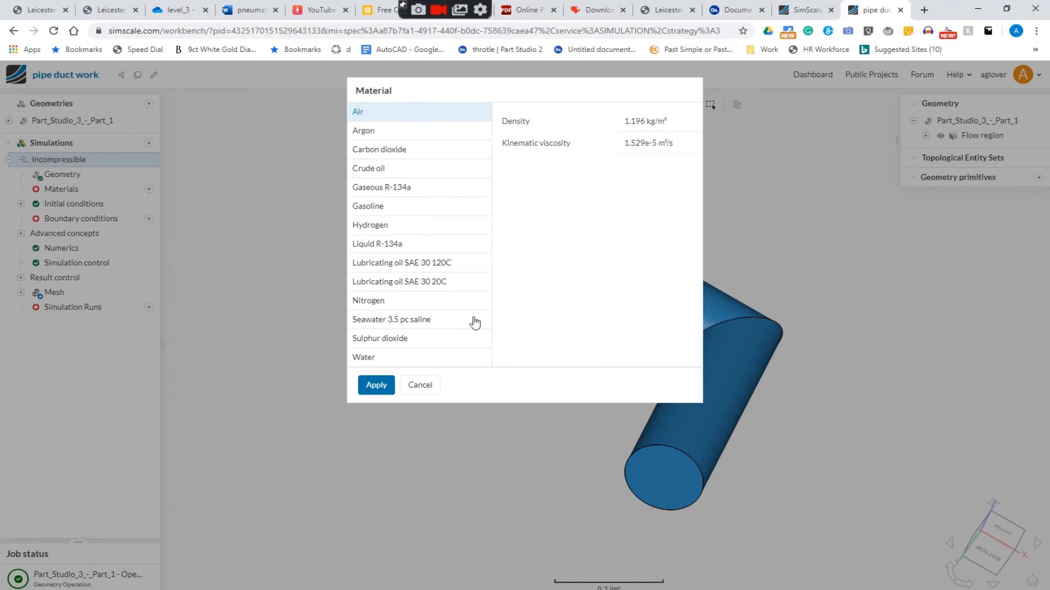
click(377, 386)
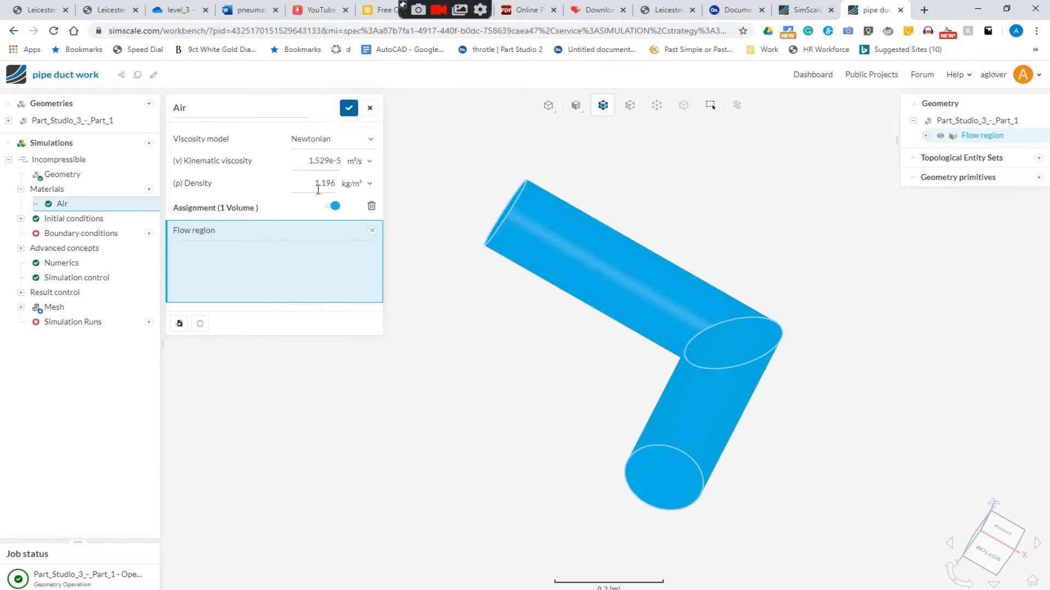
click(348, 108)
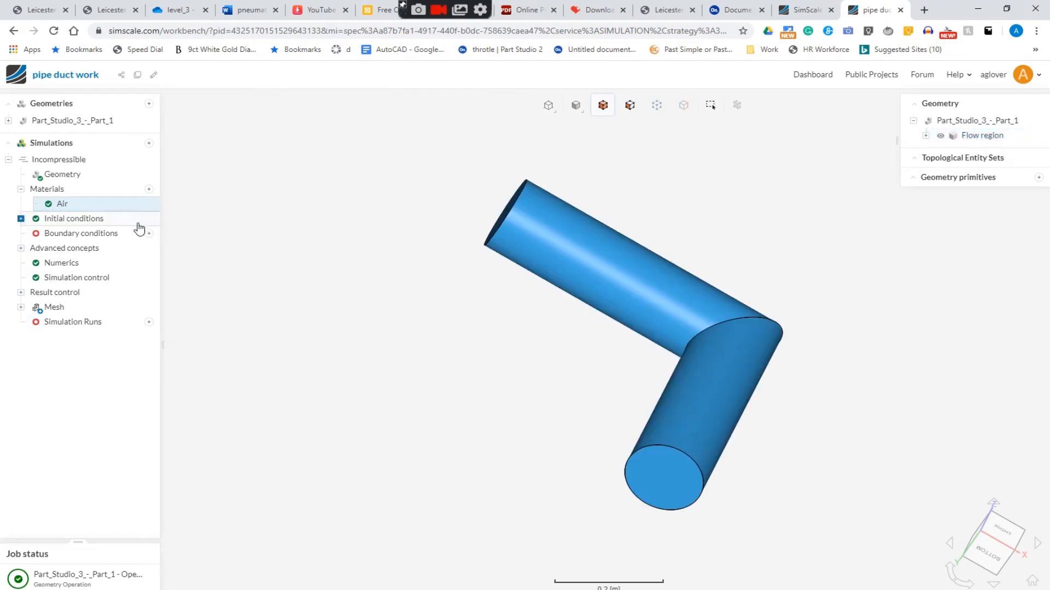
Step: Add a no-slip Wall boundary condition on the cylindrical outer faces of both pipe legs and save it
click(106, 235)
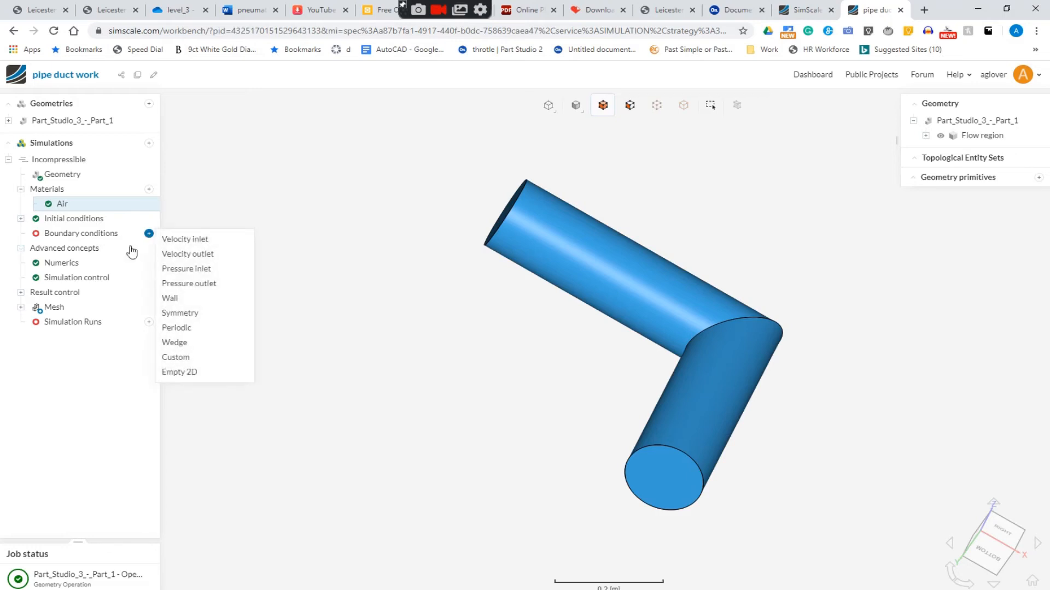
click(219, 299)
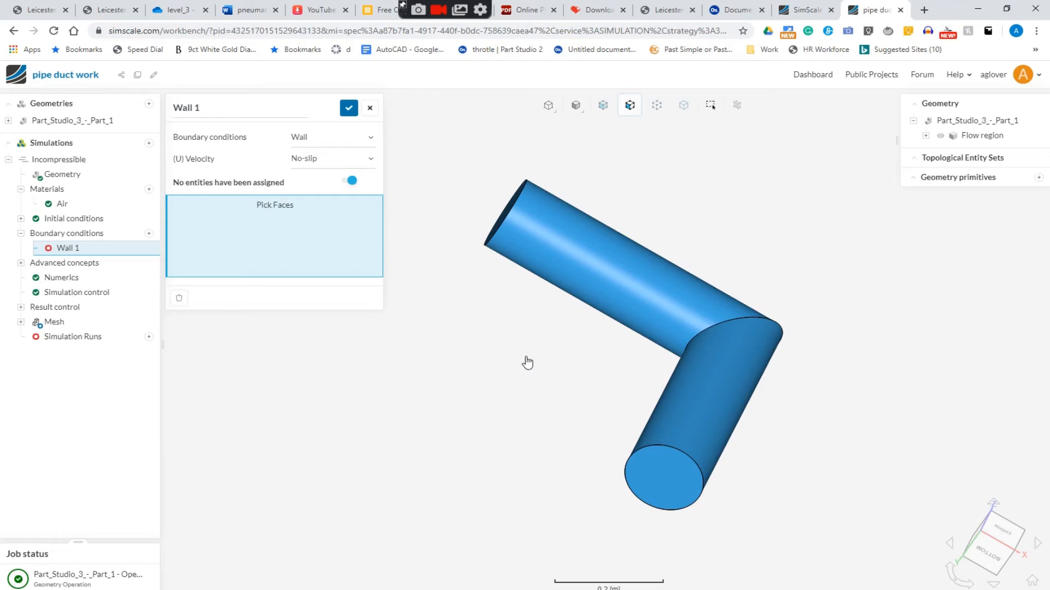
click(584, 256)
click(724, 403)
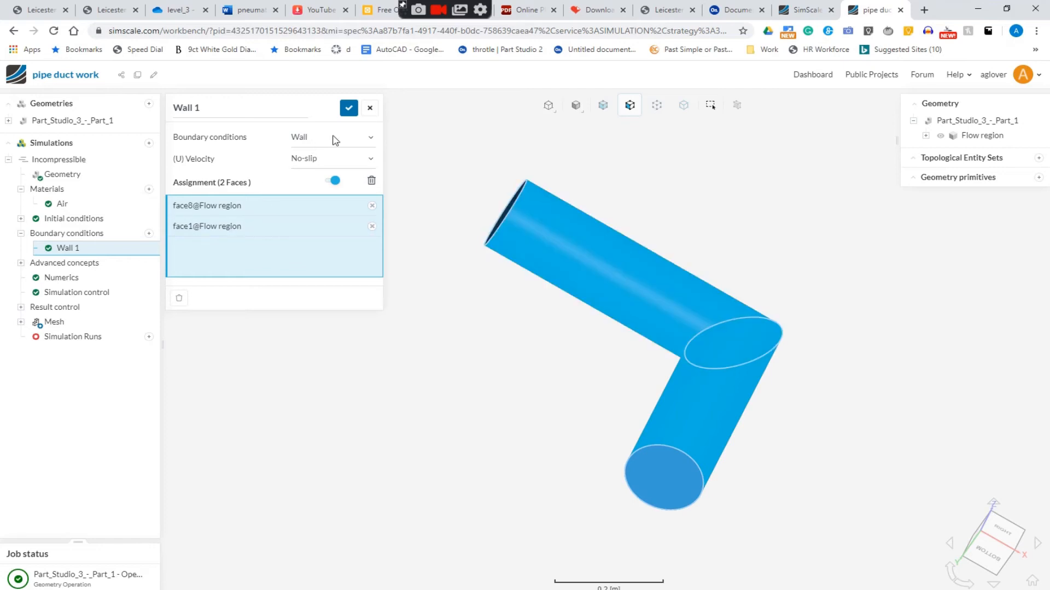
click(349, 108)
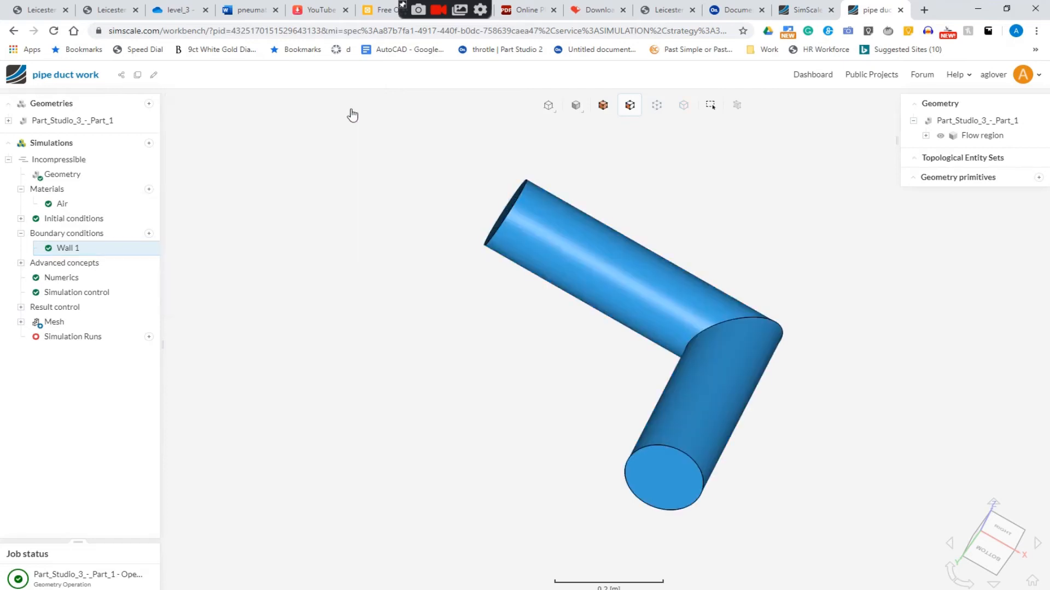
Step: Add a Velocity inlet boundary condition and assign it to the end face at the bottom of the vertical pipe leg
click(148, 234)
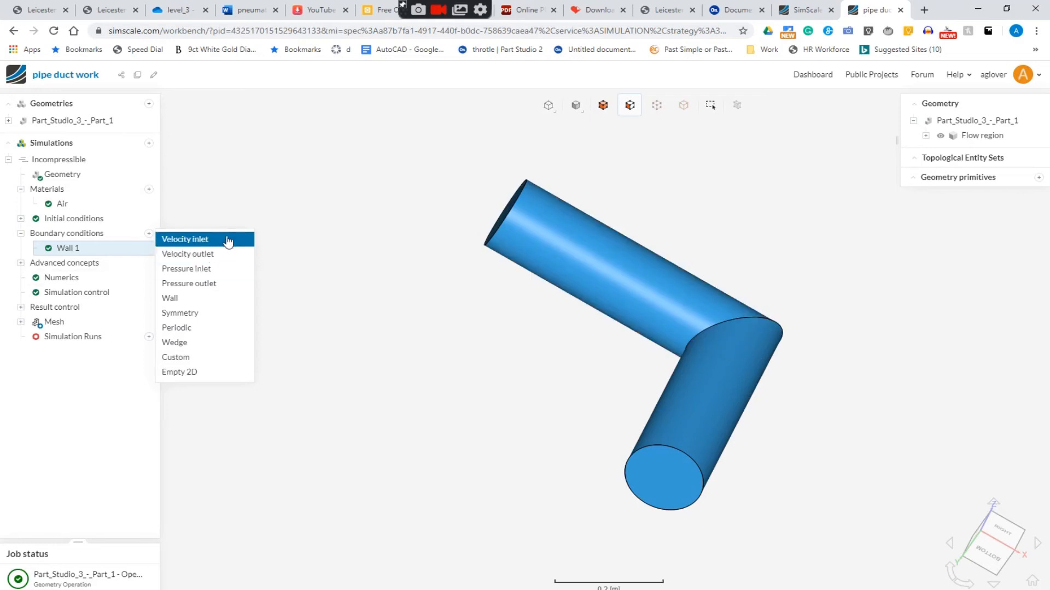
click(224, 244)
drag(656, 172, 719, 361)
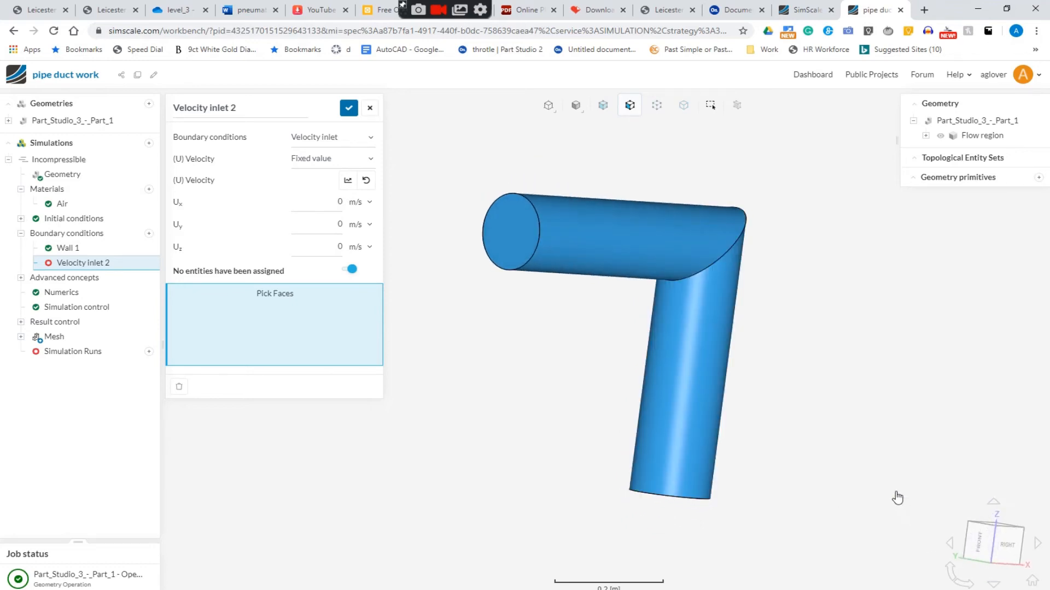
right_drag(882, 453, 853, 428)
drag(825, 465, 830, 421)
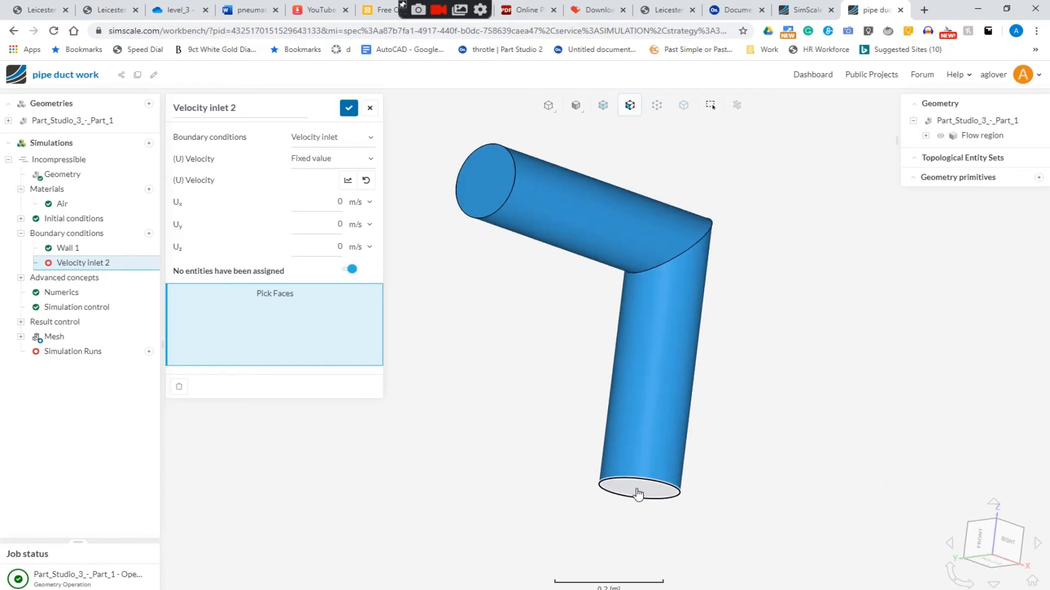
click(638, 493)
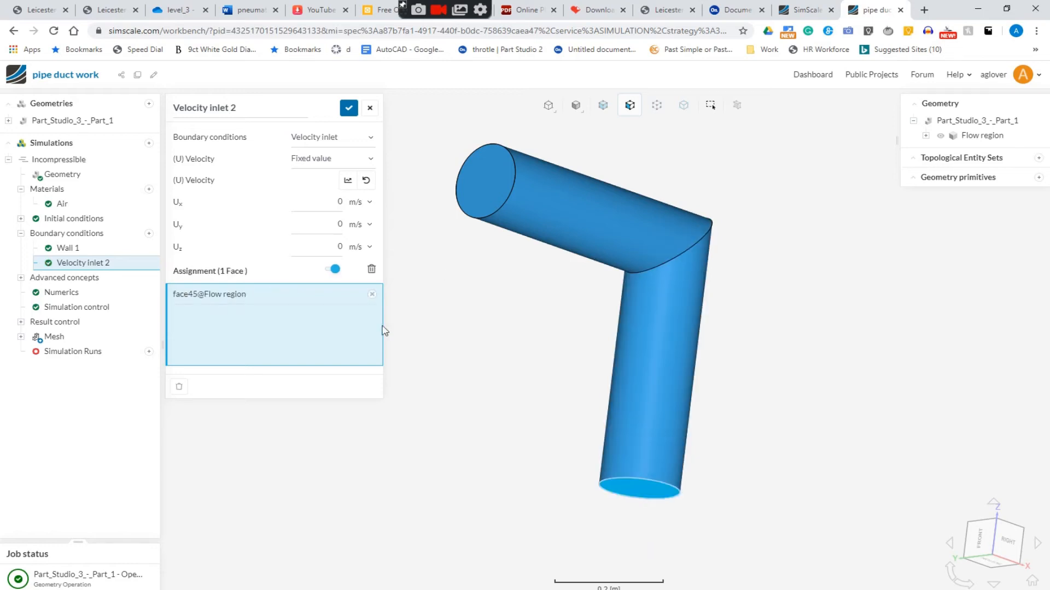
Step: Set the velocity inlet's Uz component to 10 m/s and save the boundary condition
click(323, 245)
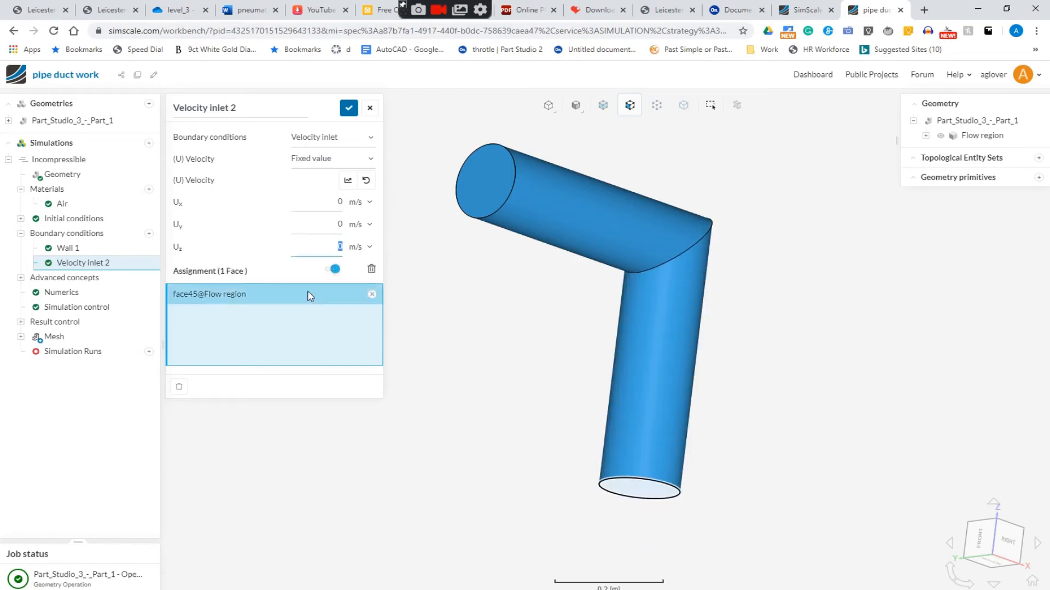
text(15)
key(BackSpace)
text(0)
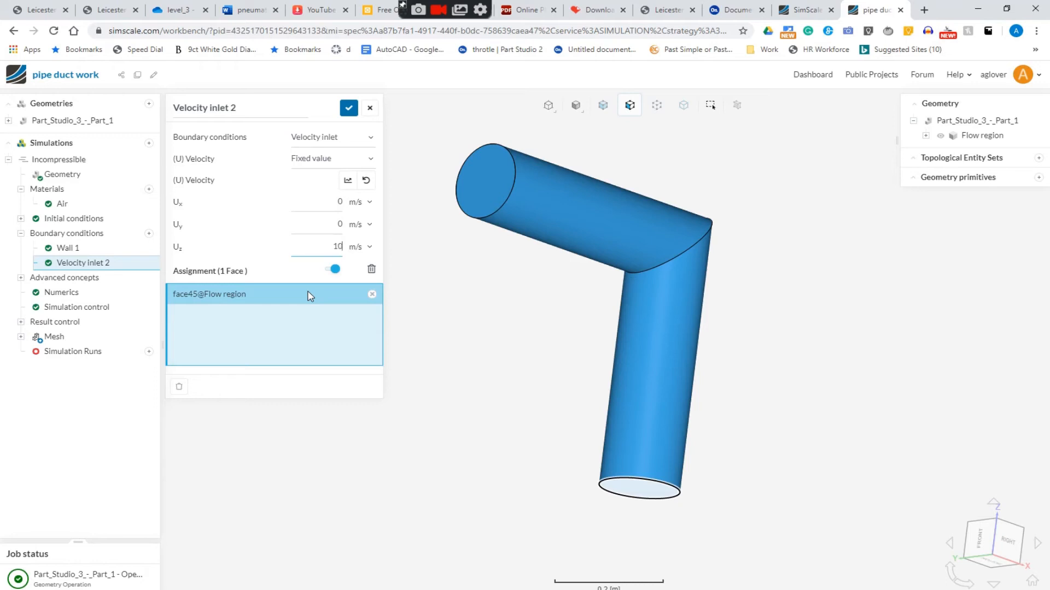
click(350, 110)
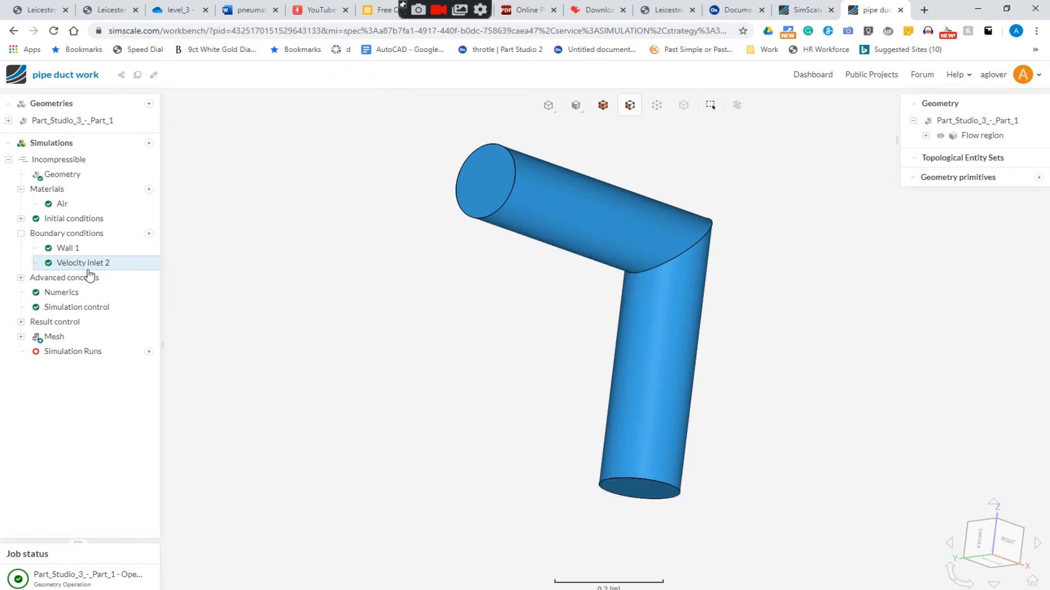
Step: Add a Pressure outlet boundary condition on the circular end face of the other pipe leg
click(151, 235)
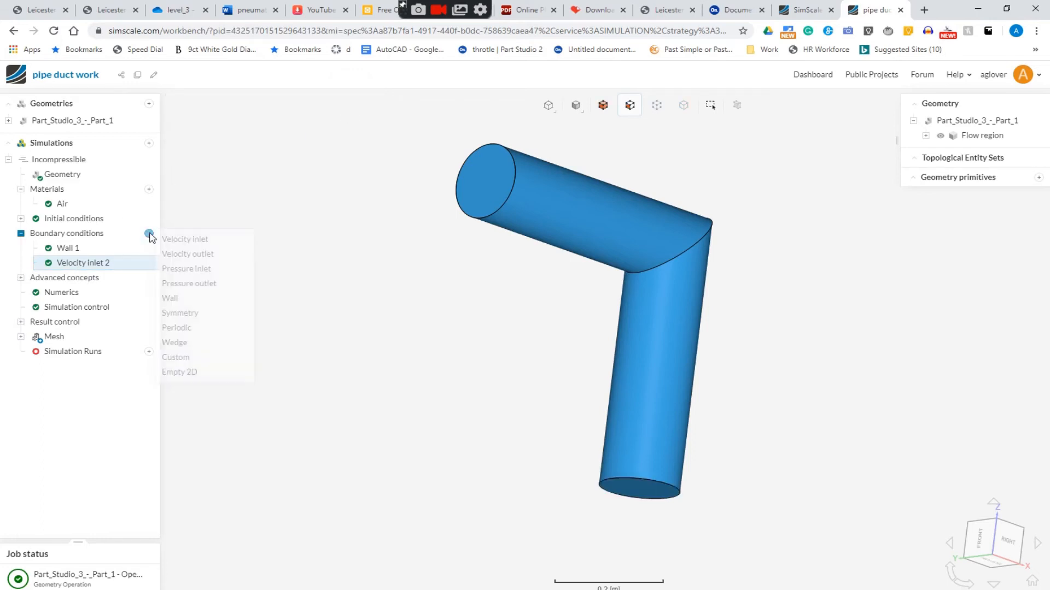
click(201, 284)
click(486, 181)
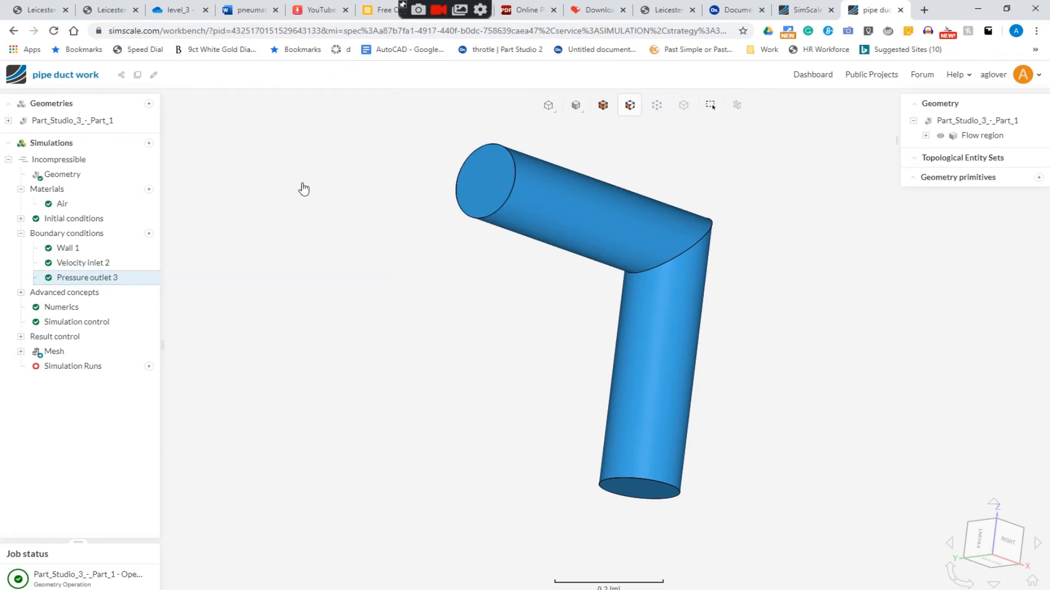
Step: Configure the mesh with the Hex-dominant (only CFD) algorithm, automatic mesh sizing and Coarse fineness, and save the settings
click(65, 355)
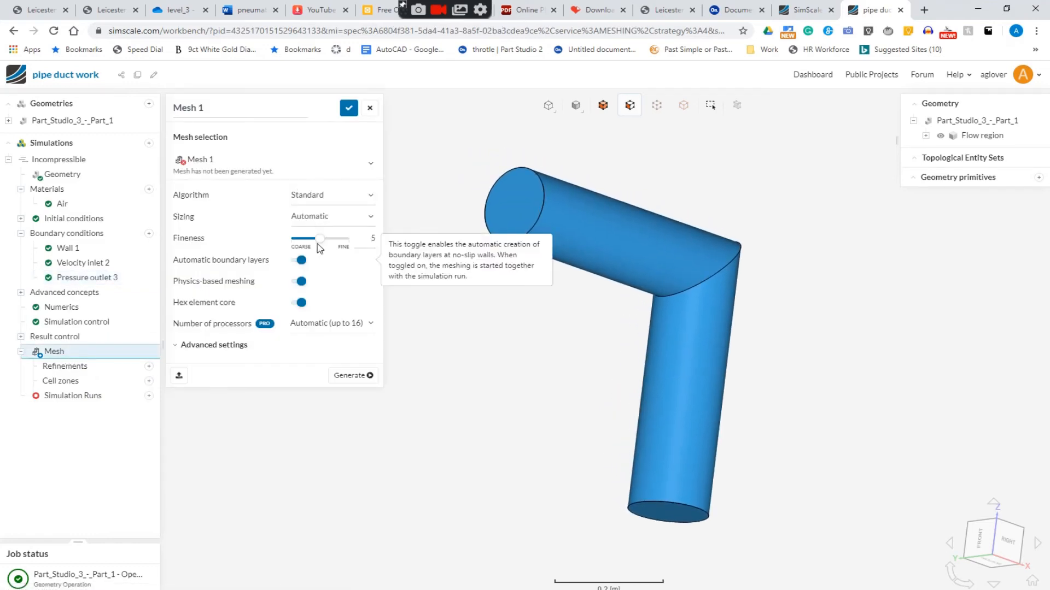
click(326, 197)
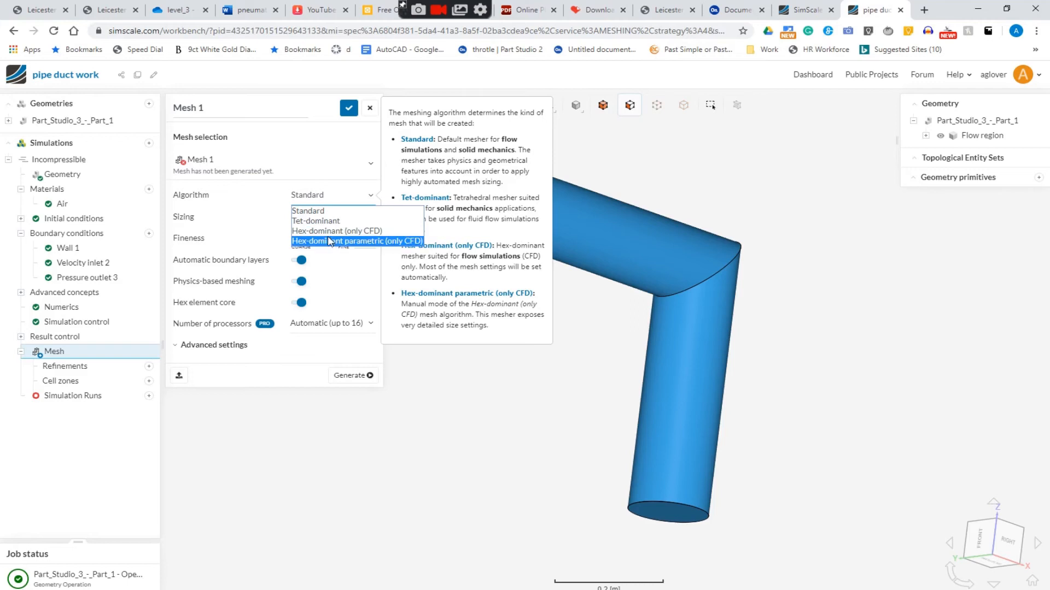
click(330, 231)
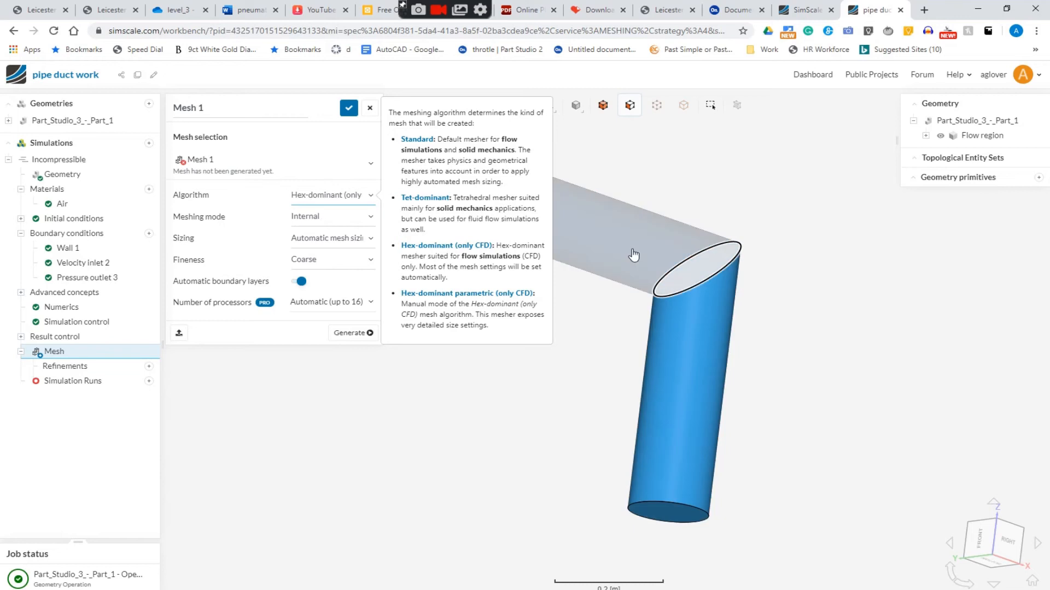
click(330, 244)
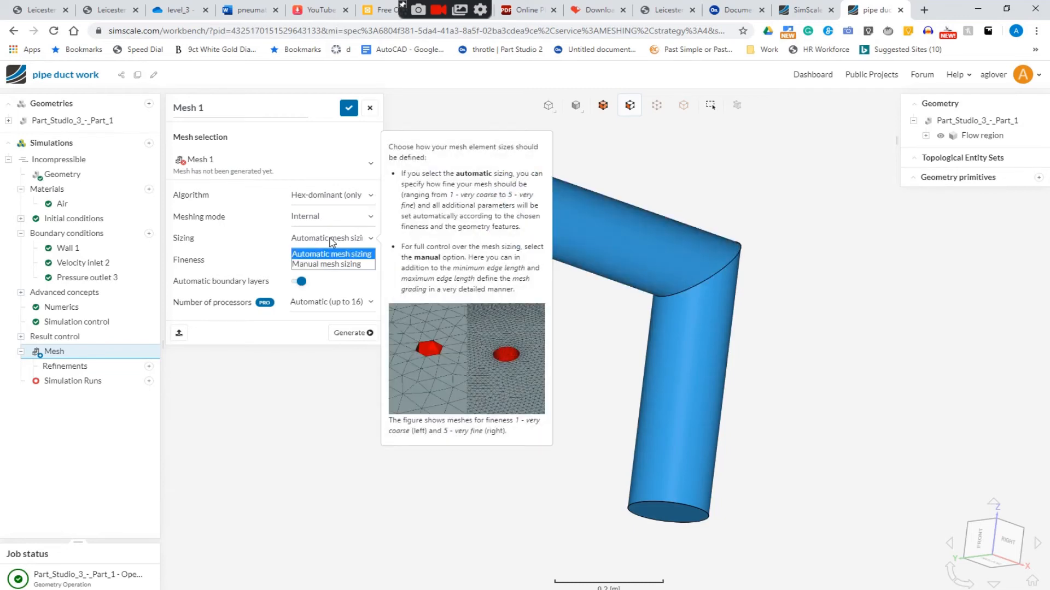
click(334, 257)
click(332, 263)
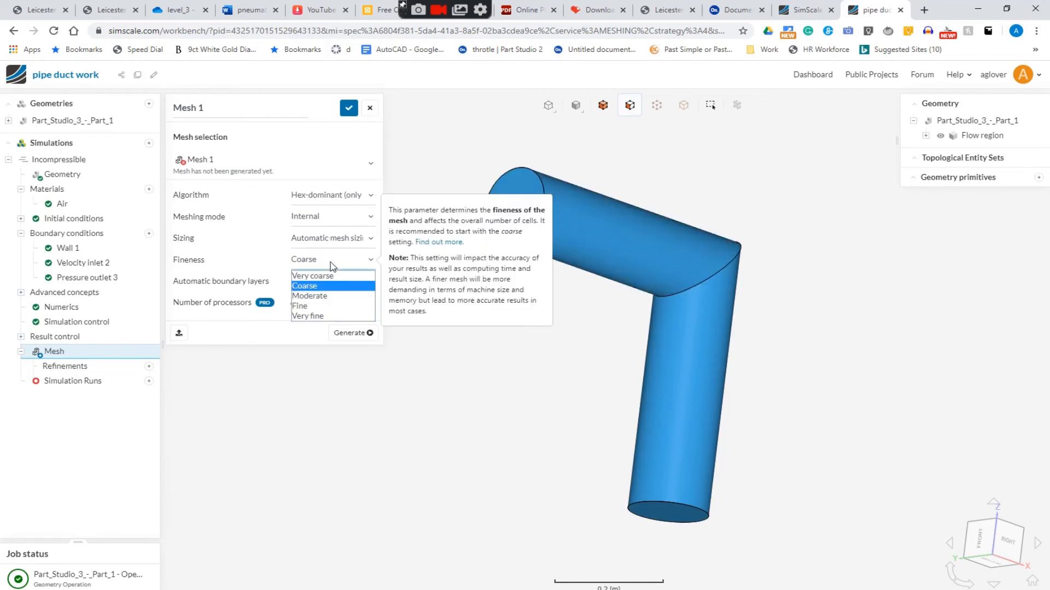
click(336, 296)
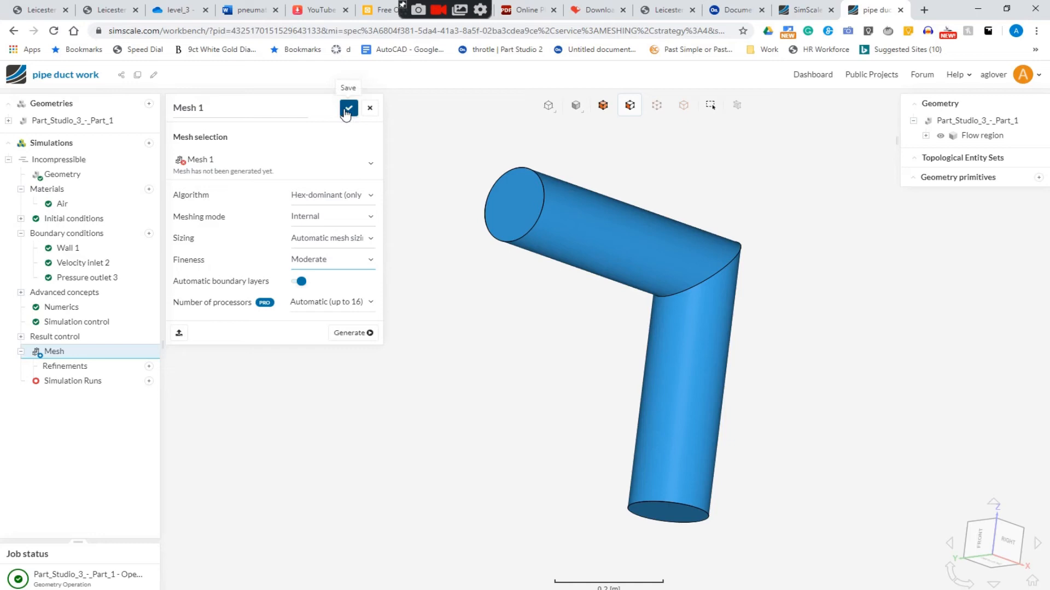
click(347, 264)
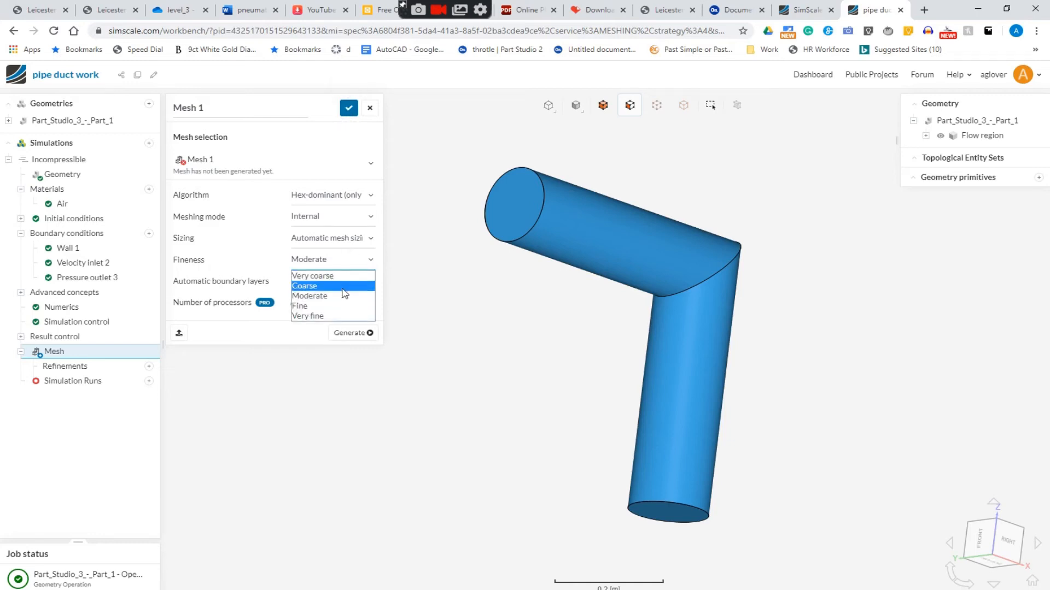
click(343, 288)
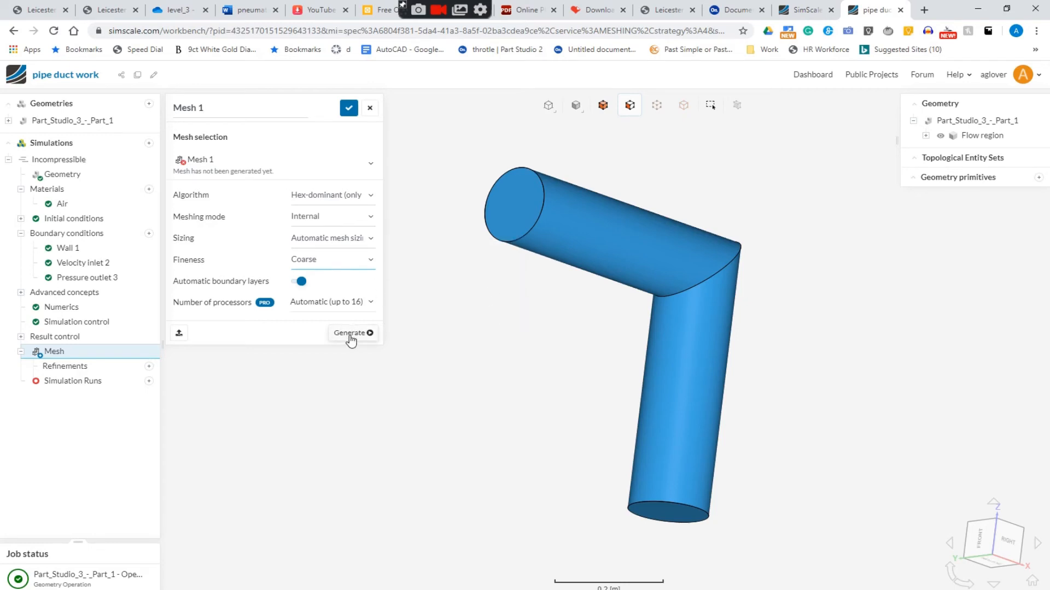
click(349, 108)
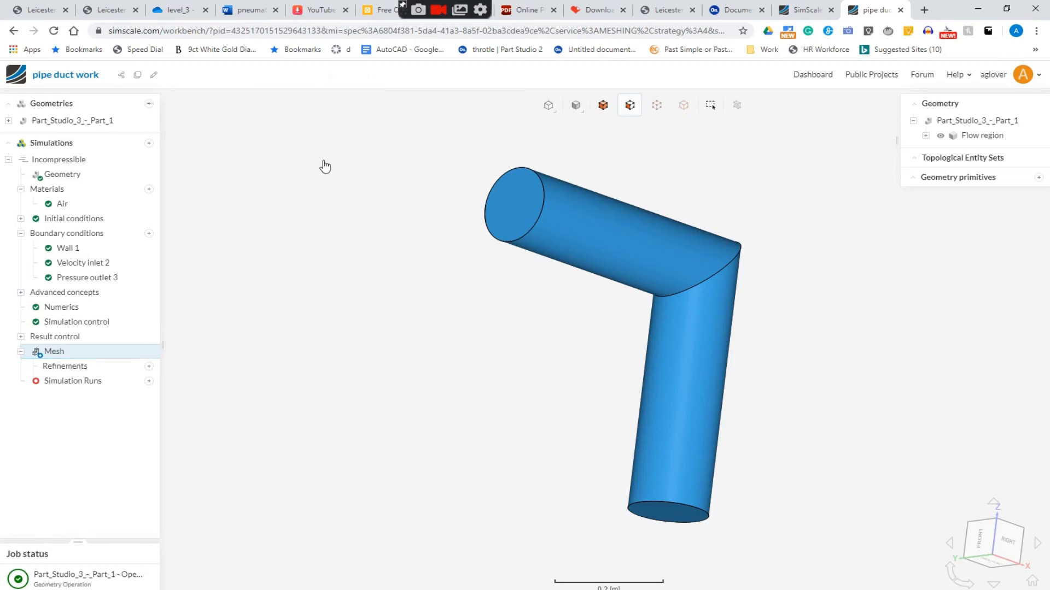
Step: Create a new simulation run named "Run 1 coarse" and start it
click(87, 386)
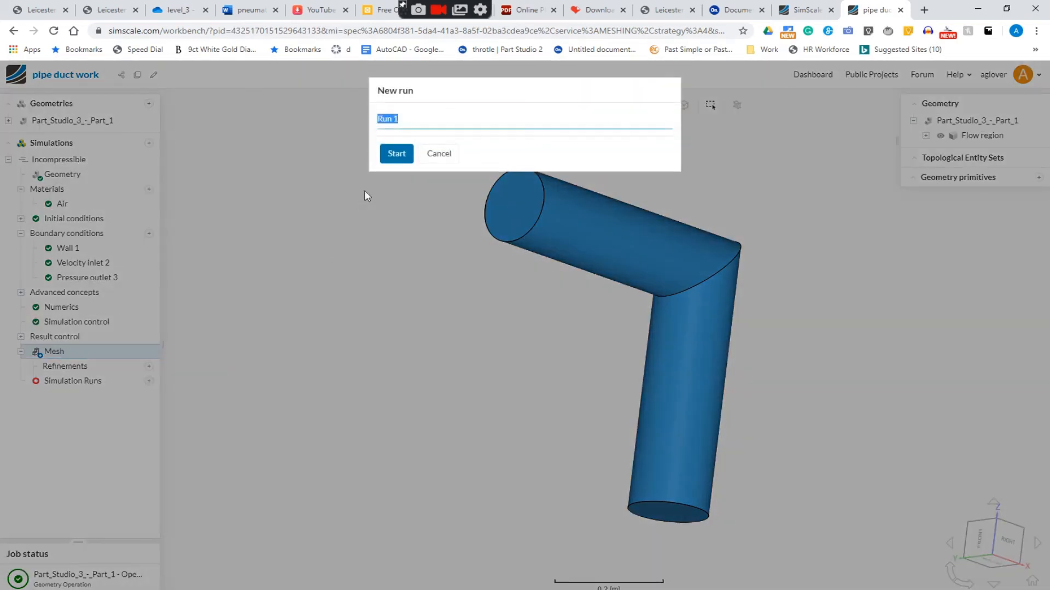
click(401, 118)
right_click(412, 119)
click(435, 132)
click(397, 155)
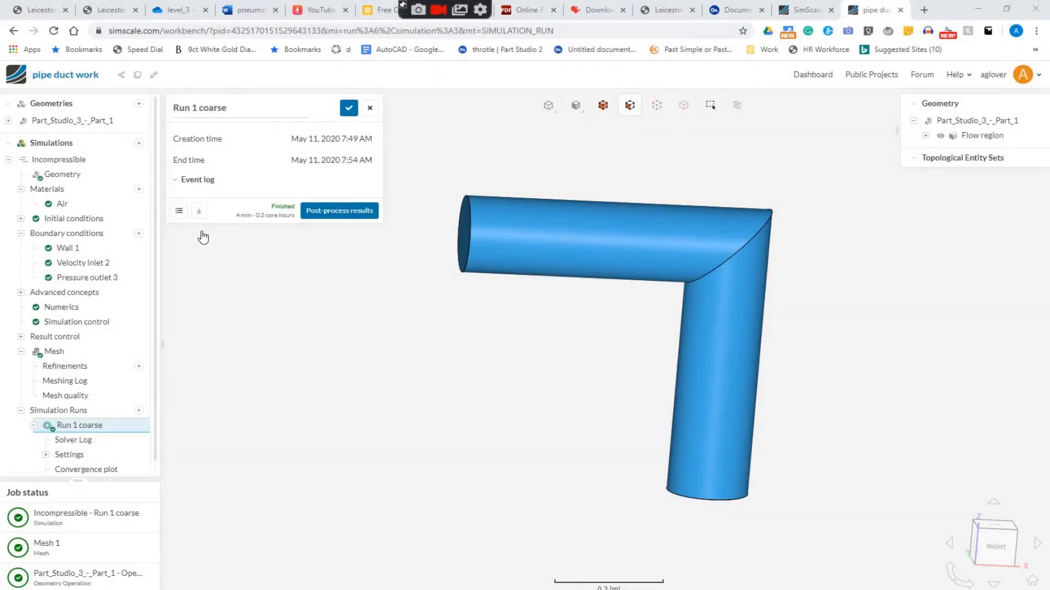
Step: Examine the generated mesh's event log and the cell pattern close up on the pipe near its open end
click(54, 352)
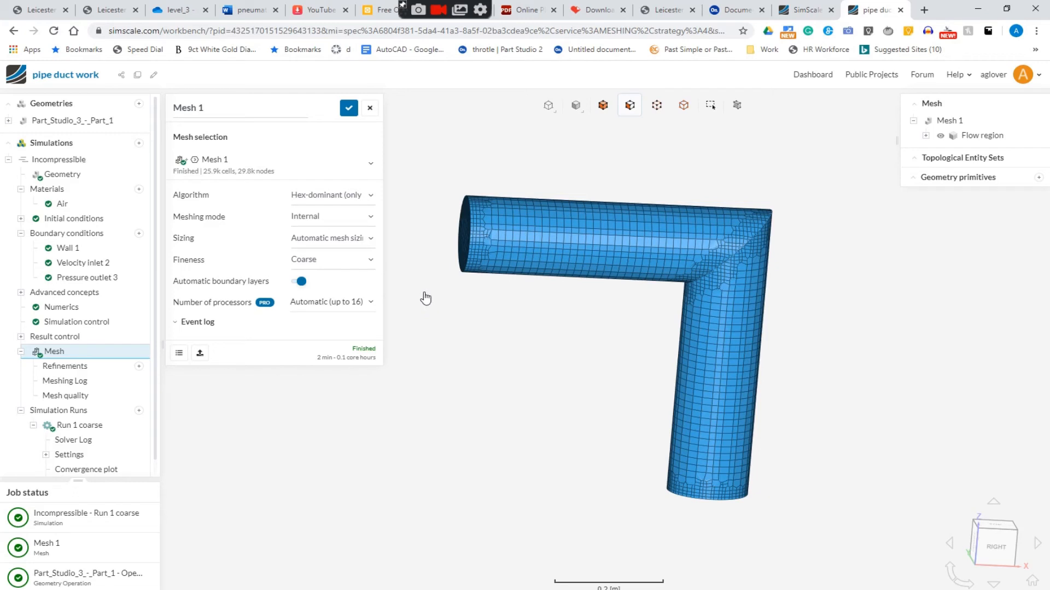
click(183, 325)
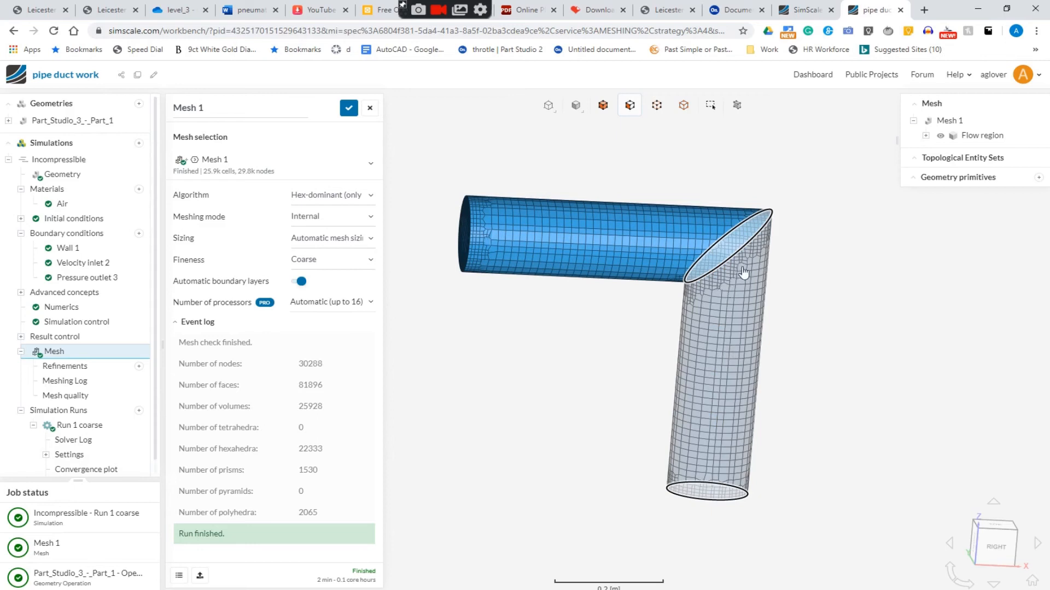
scroll(461, 216, up, 3)
scroll(461, 218, up, 5)
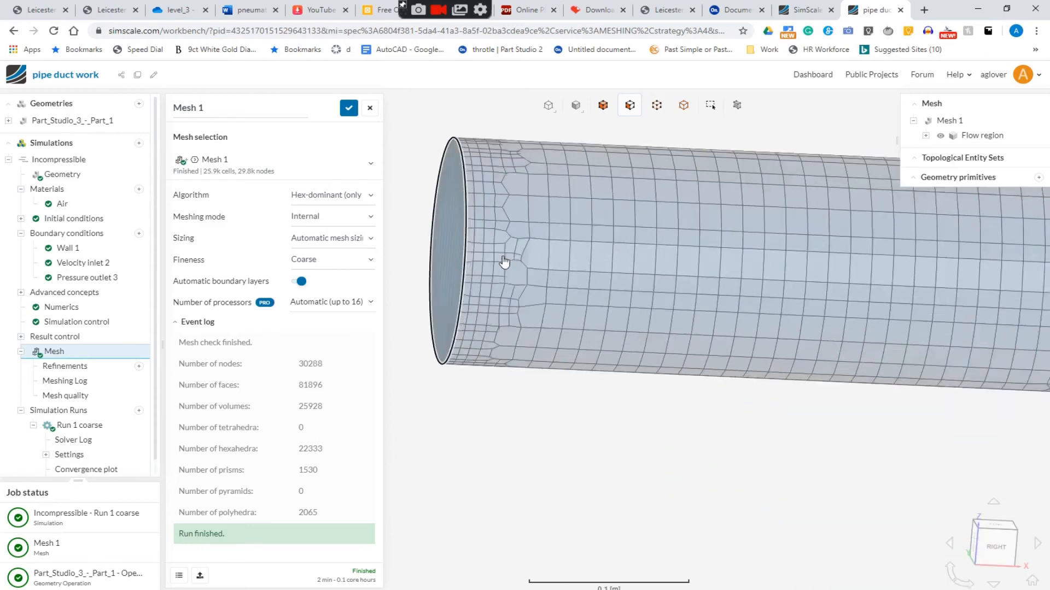
Step: Open the post-processing results of Run 1 coarse and orient the model so both pipe legs are visible
drag(516, 286, 518, 365)
right_drag(527, 351, 590, 380)
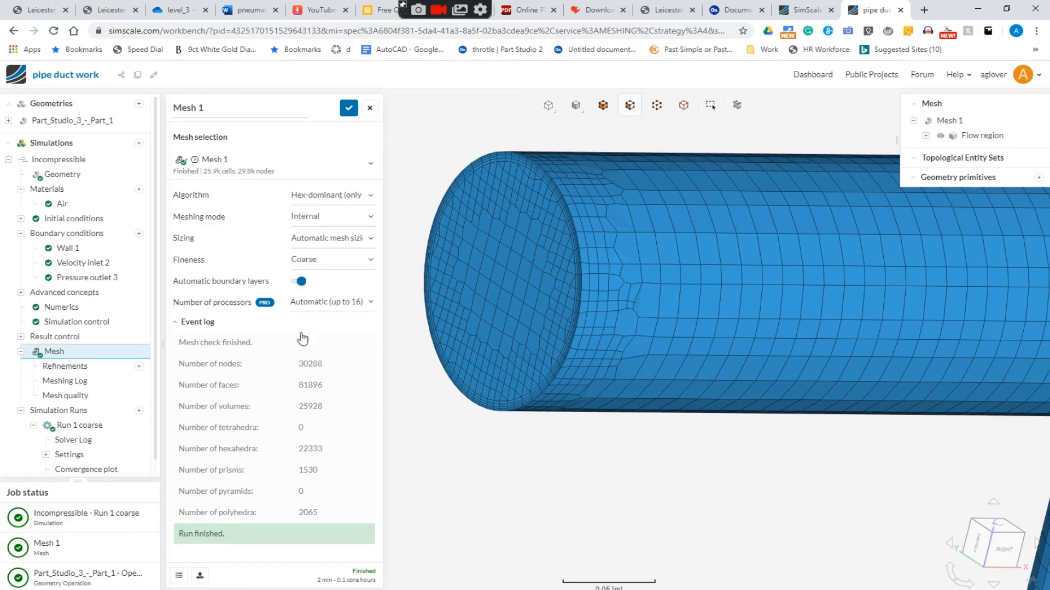
scroll(80, 407, down, 1)
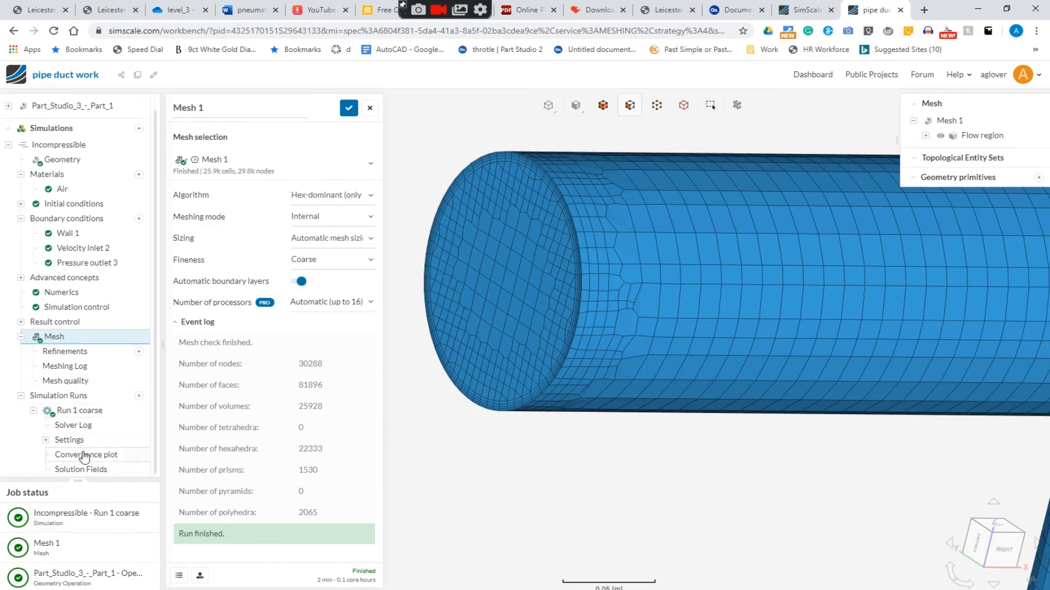
click(82, 411)
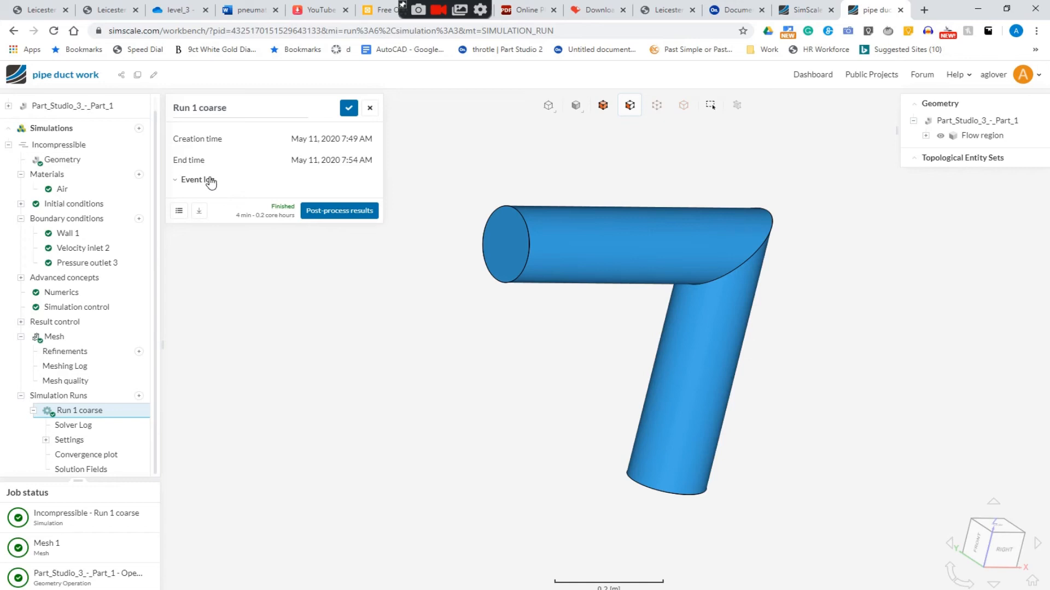
click(342, 211)
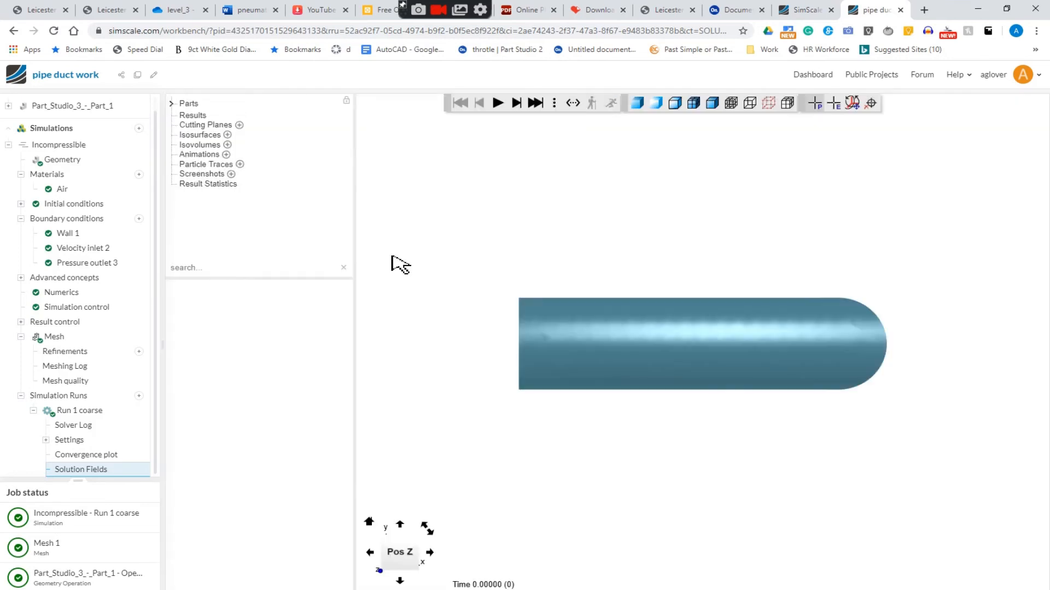
drag(712, 492, 708, 342)
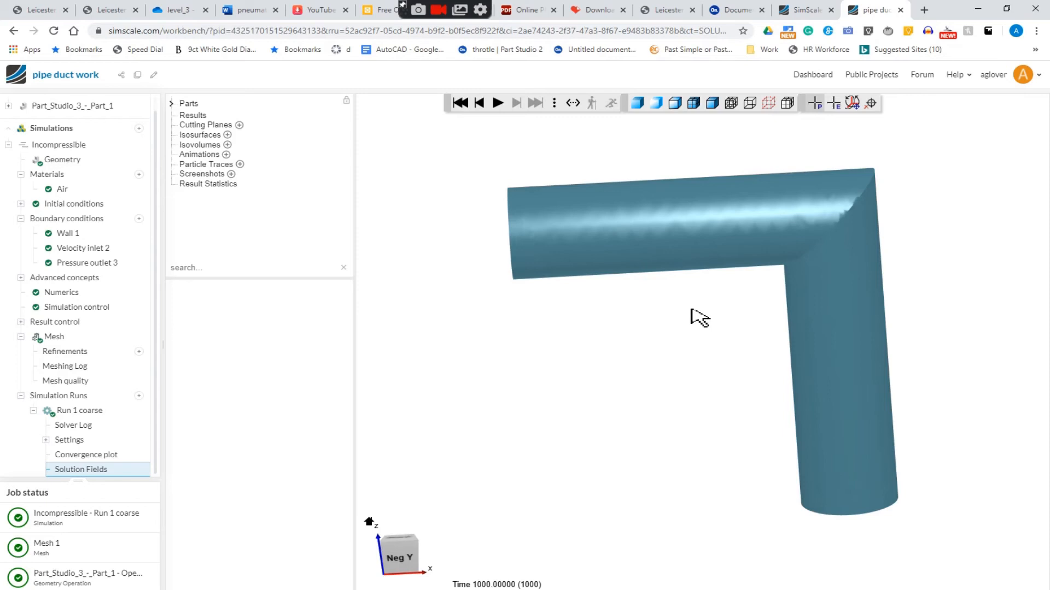
drag(667, 356, 733, 372)
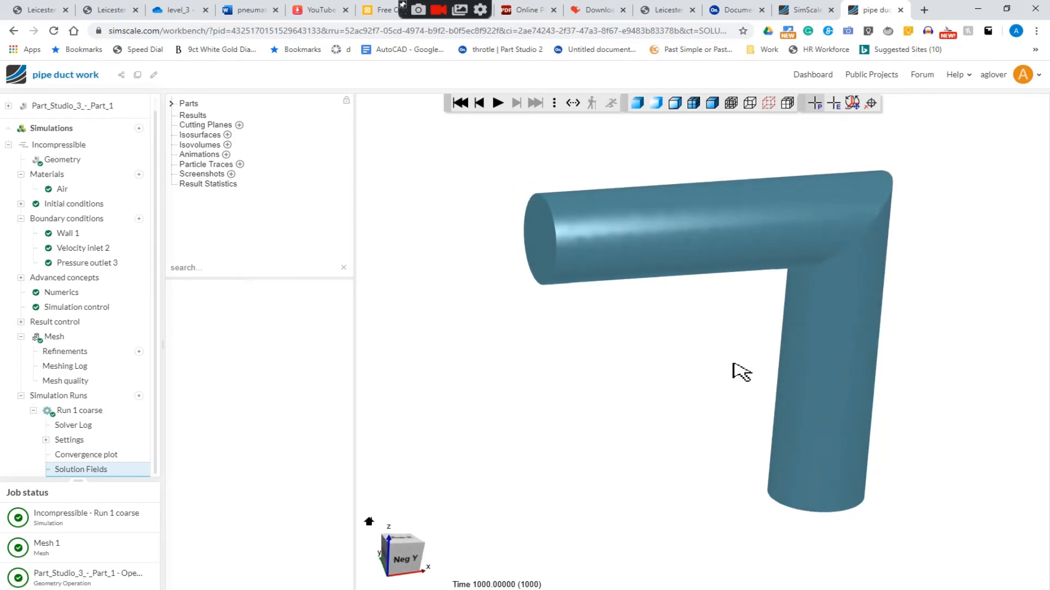
Step: Add a cutting plane with Y normal showing Pressure and capture a post-processor screenshot of it viewed from Neg Y
click(239, 125)
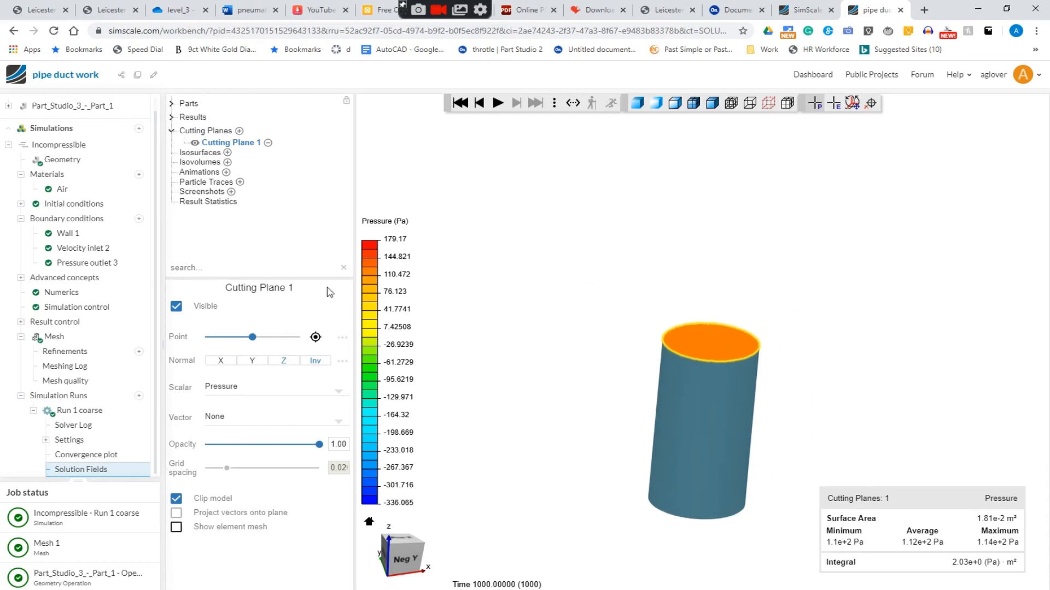
click(252, 361)
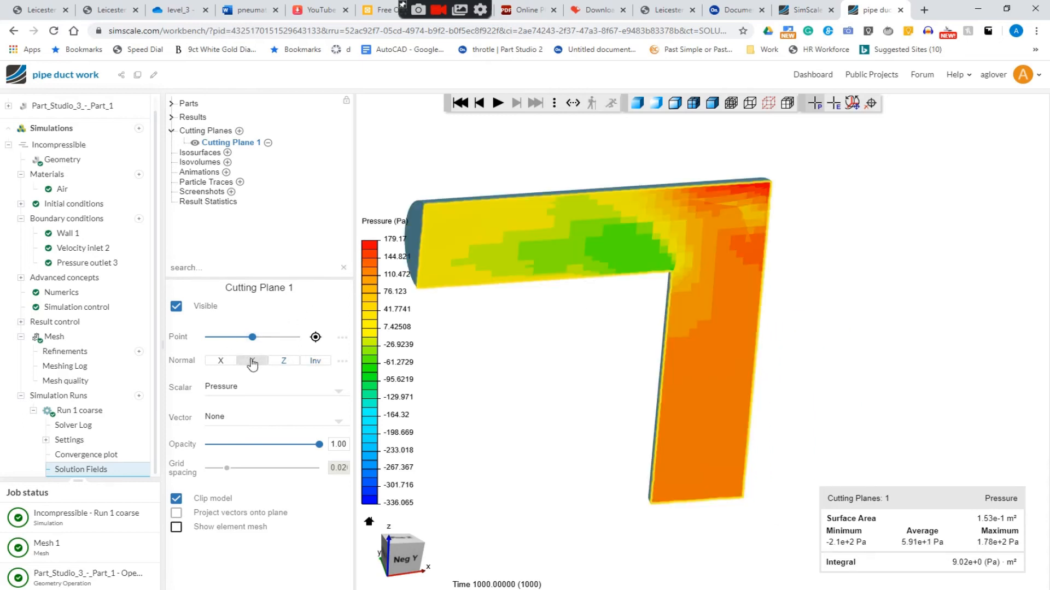
click(411, 560)
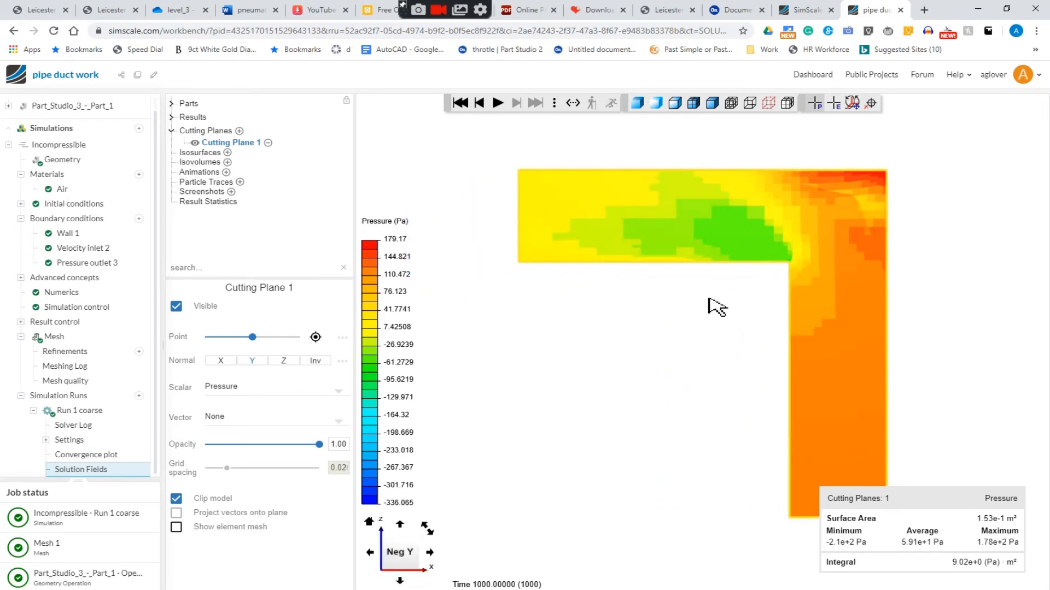
right_drag(703, 391, 679, 371)
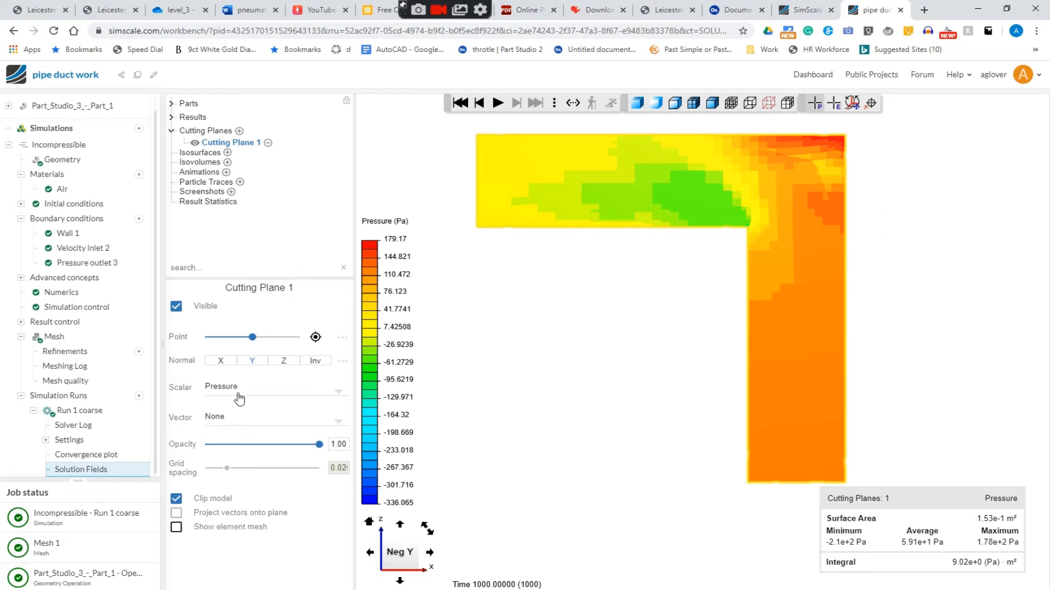
click(231, 192)
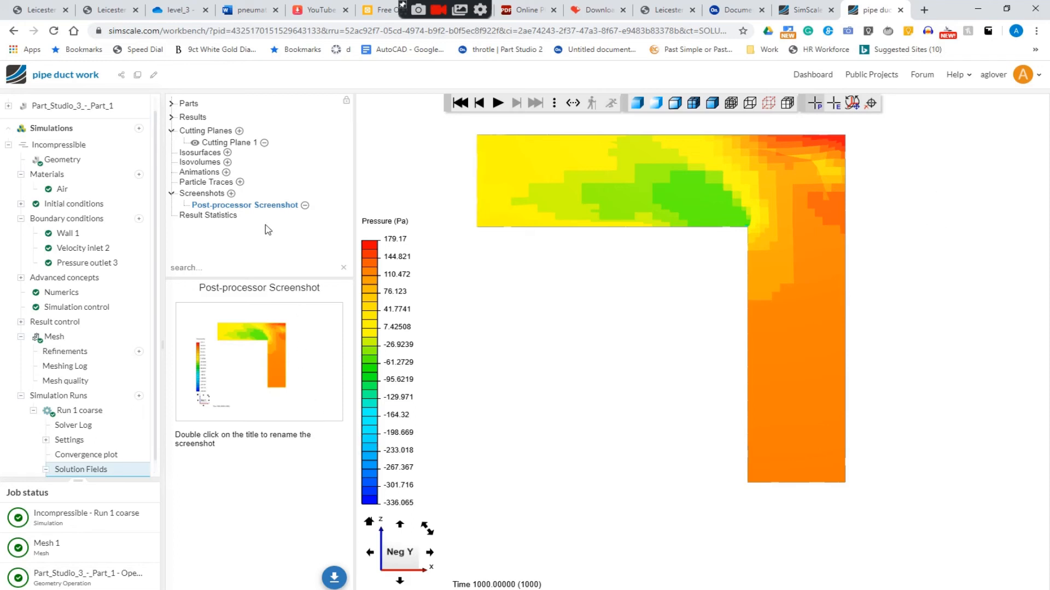
Step: Examine the flow on Cutting Plane 1 coloured by All Velocity and by Z Velocity
click(230, 143)
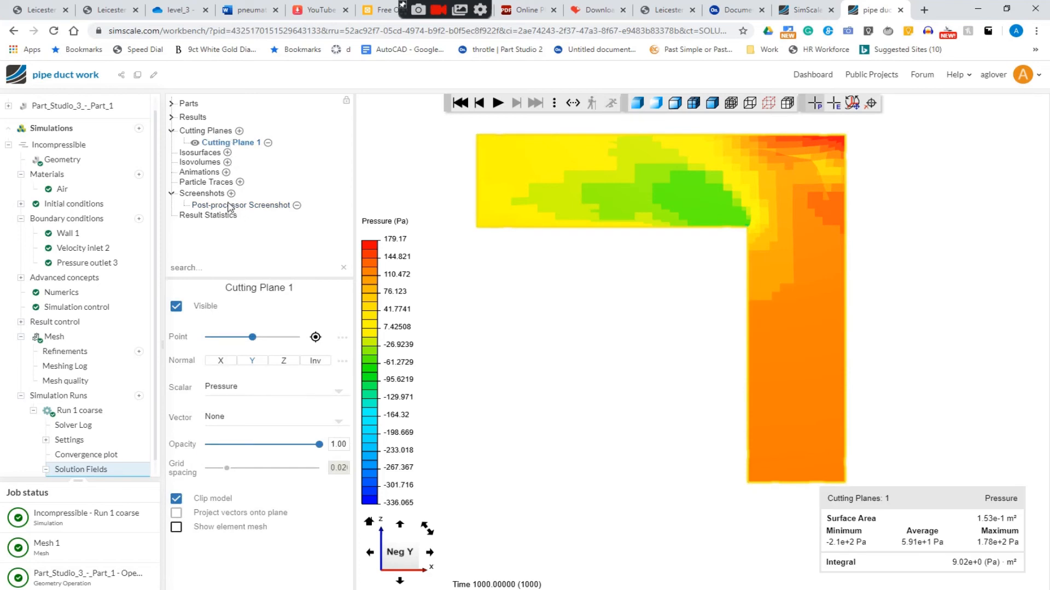
click(257, 392)
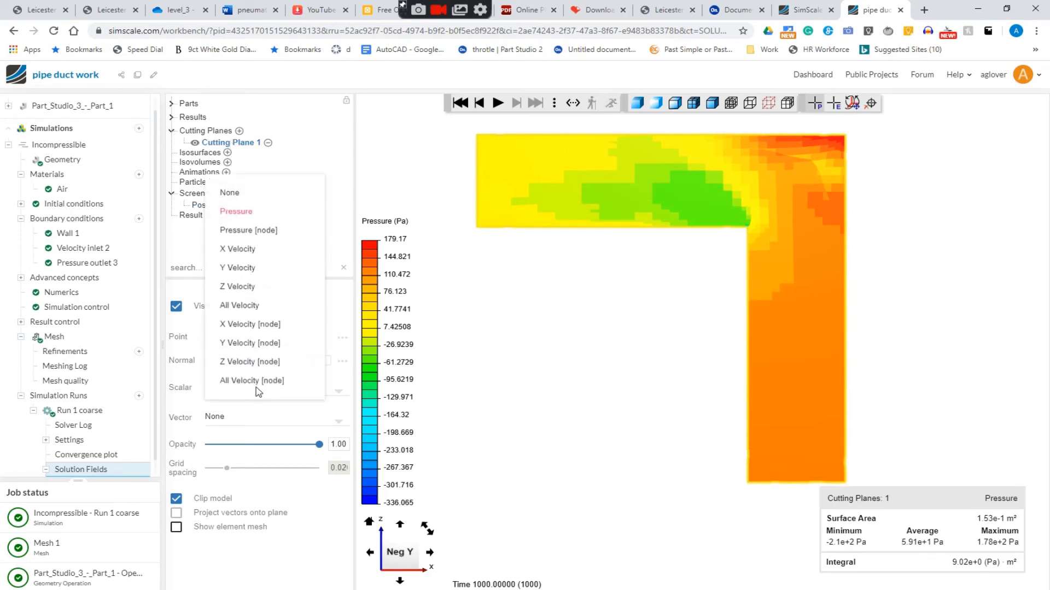
click(256, 306)
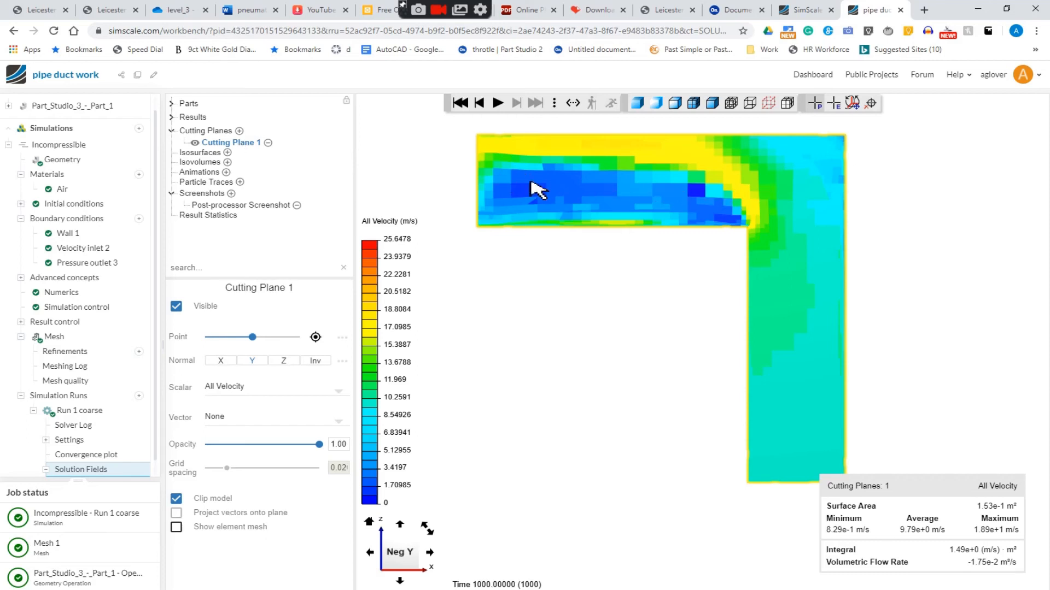
click(261, 398)
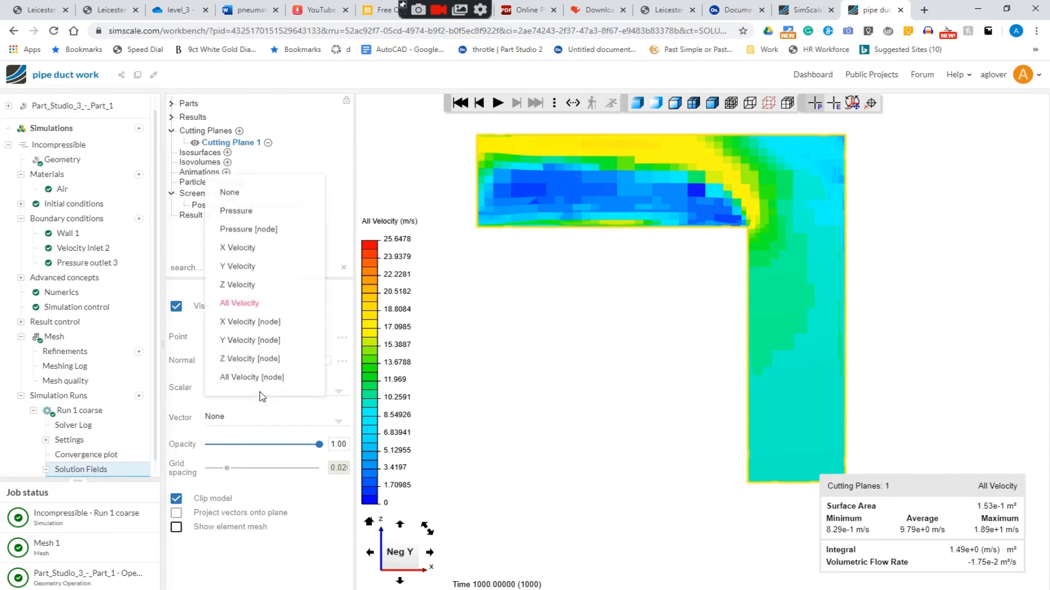
click(240, 287)
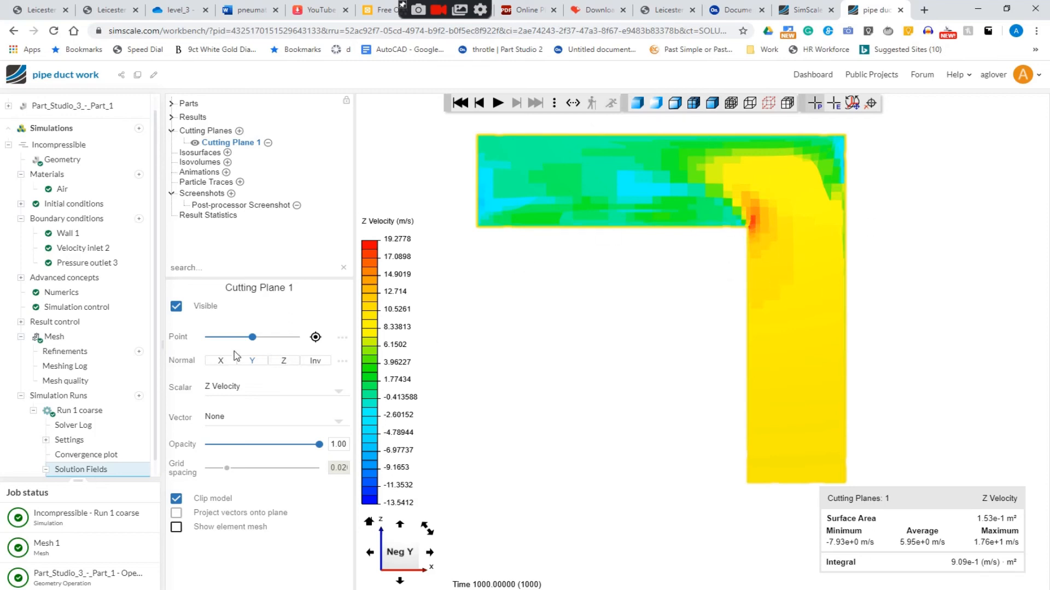
Step: Colour Cutting Plane 1 by X Velocity, then capture a post-processor screenshot and download it to check the image
click(242, 394)
click(257, 247)
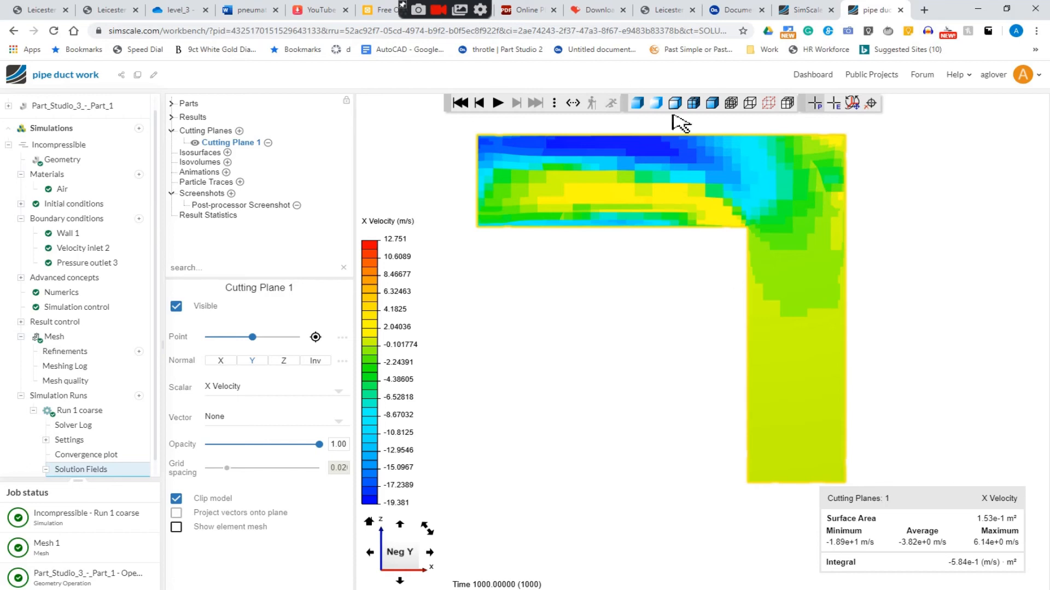
click(232, 194)
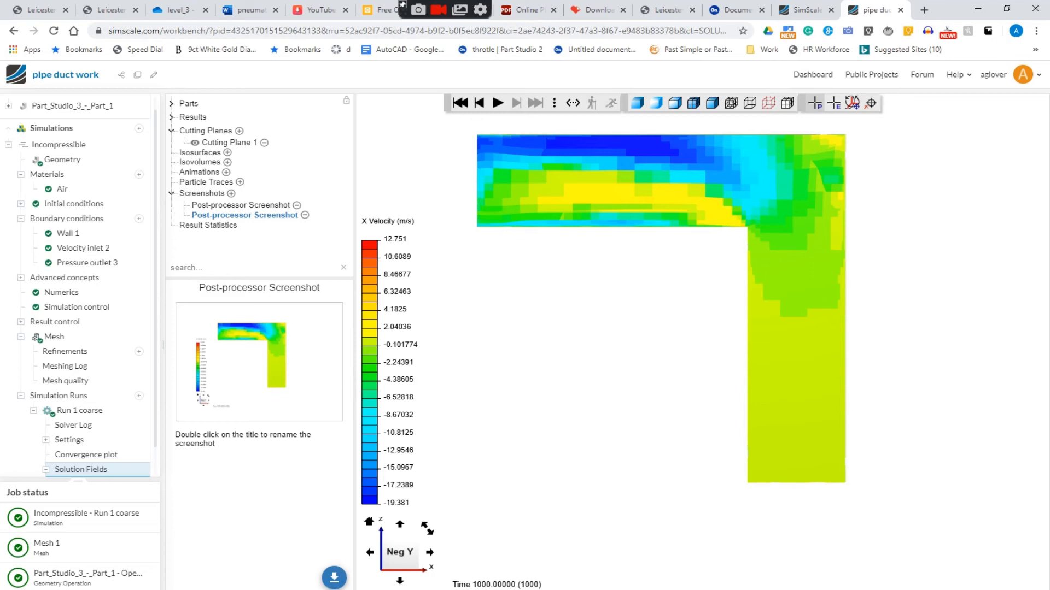
click(334, 578)
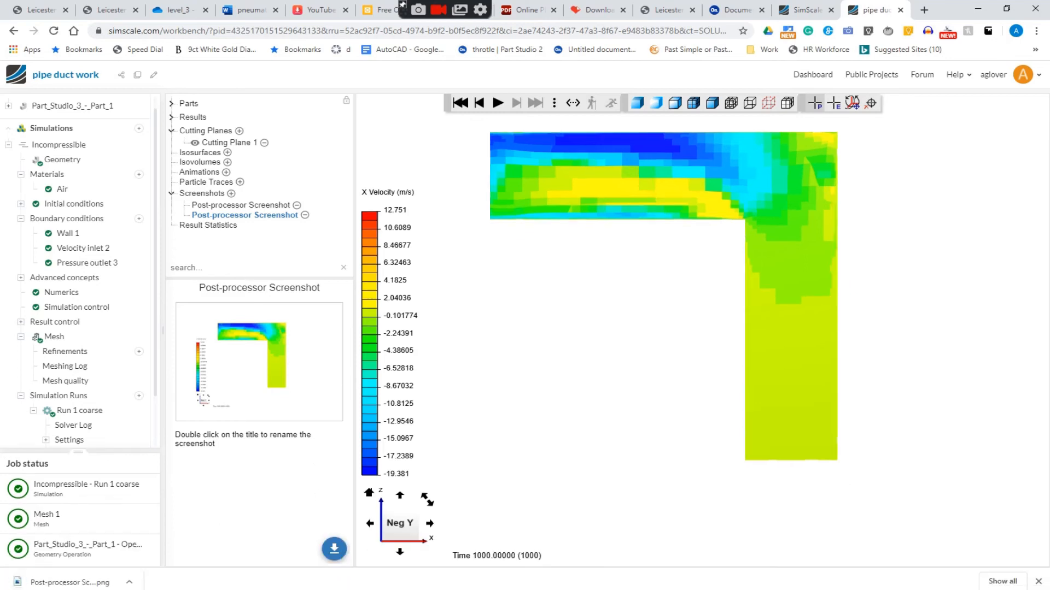
click(69, 583)
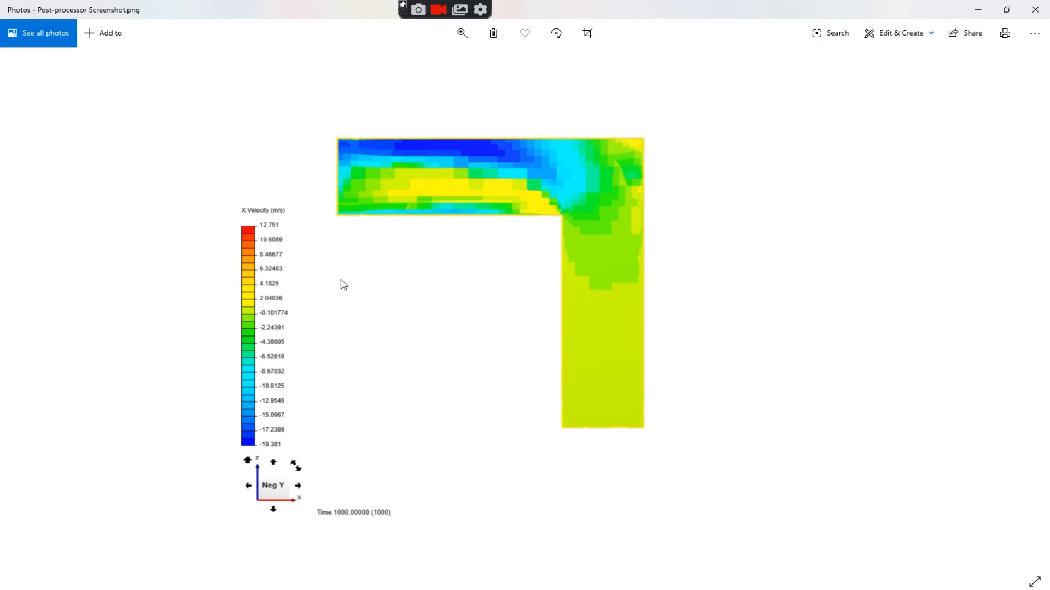
click(1045, 10)
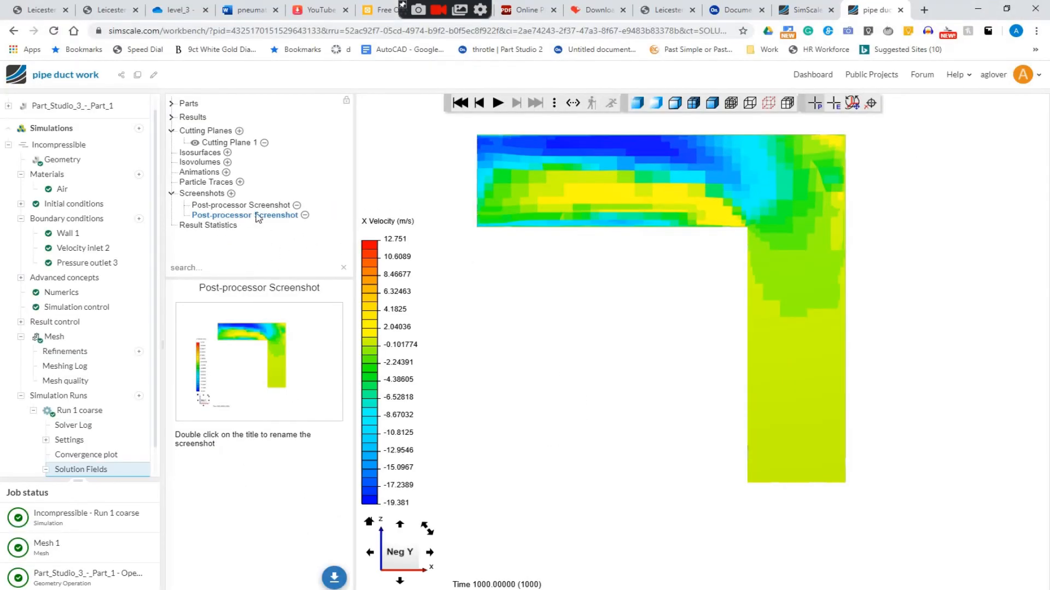
click(222, 143)
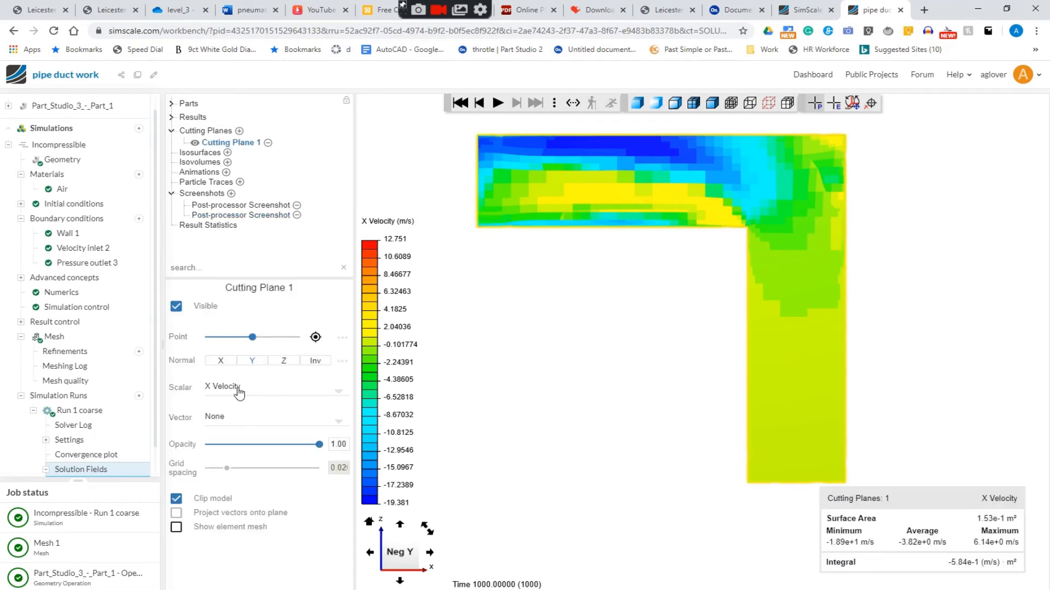
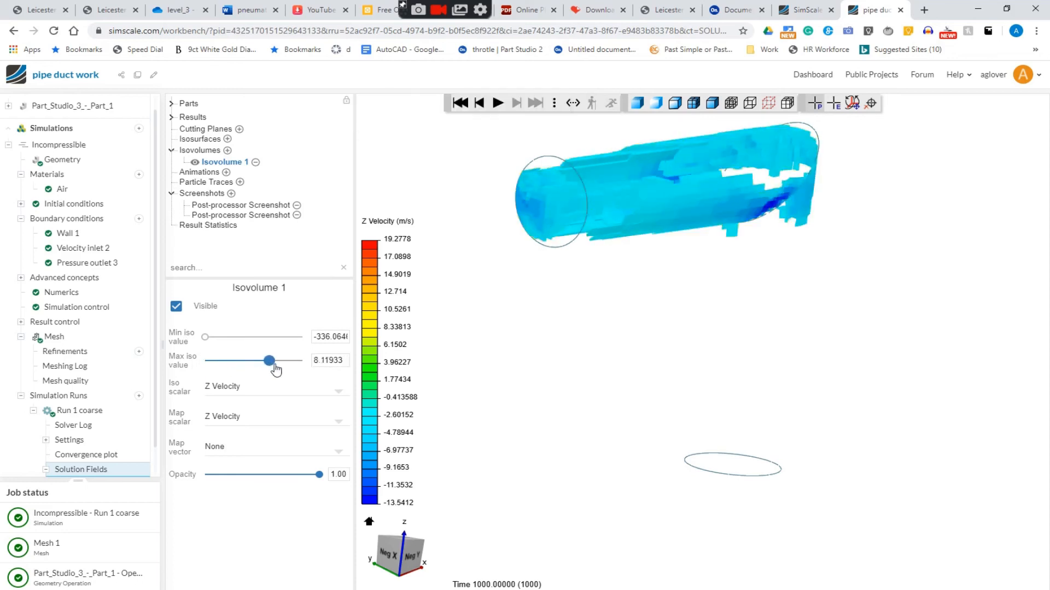
Step: Limit Isovolume 1 to Z Velocity values from about 13.04 to 19.28 m/s and inspect the region at the bend
drag(976, 348, 873, 305)
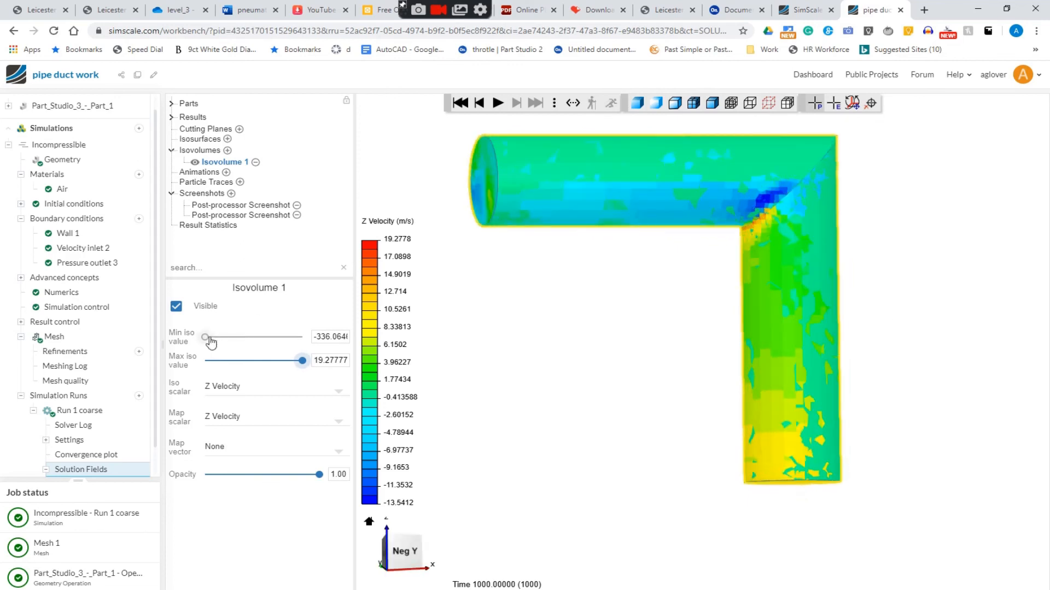
drag(205, 337, 287, 348)
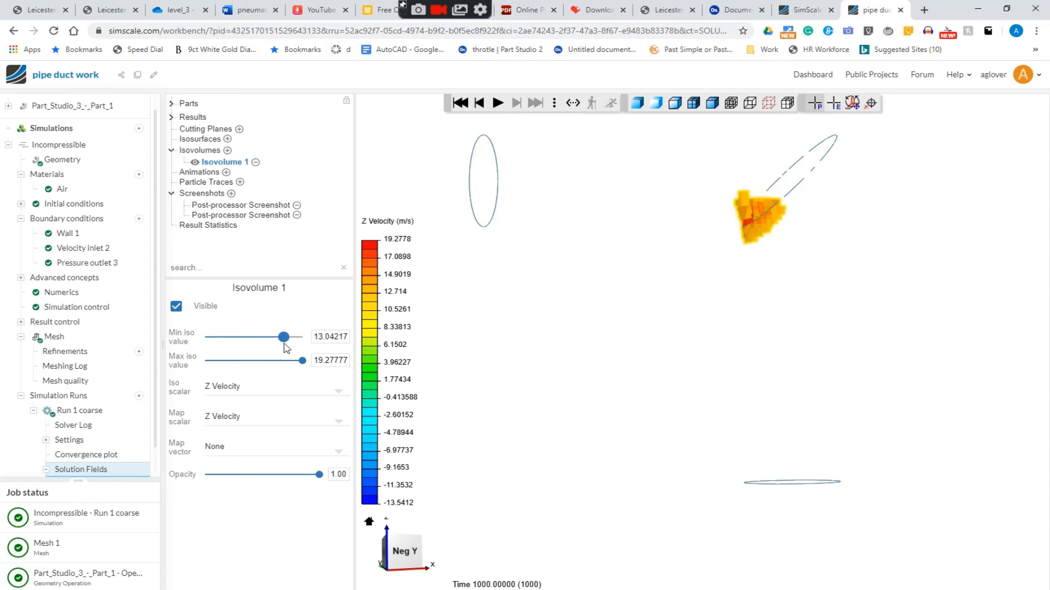
drag(850, 295, 764, 261)
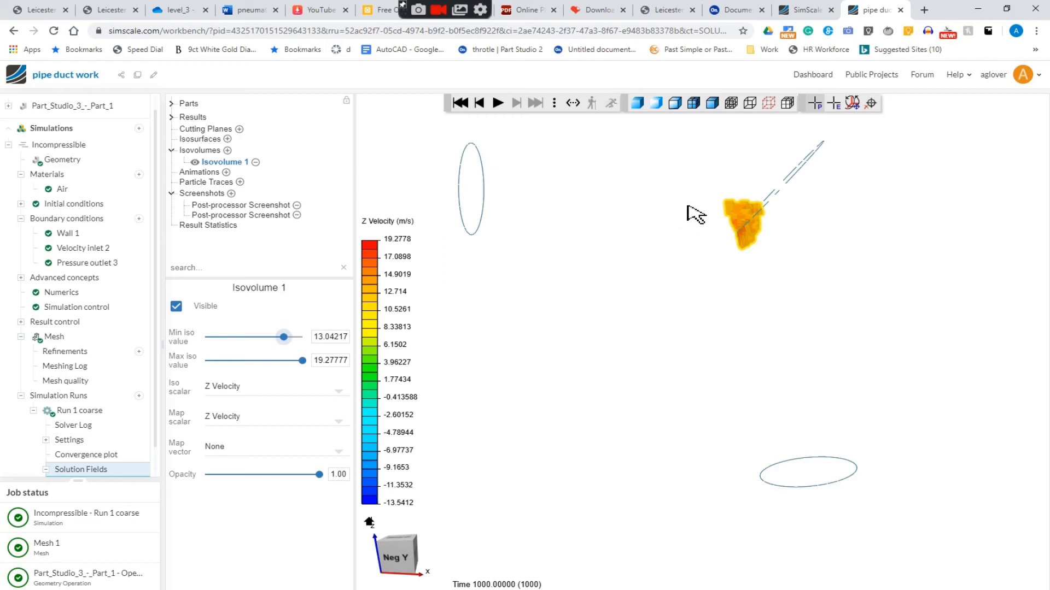
Step: Set the Z Velocity range of Isovolume 1 from about -13.54 to -4.02 m/s and inspect the reverse-flow region
drag(283, 337, 204, 338)
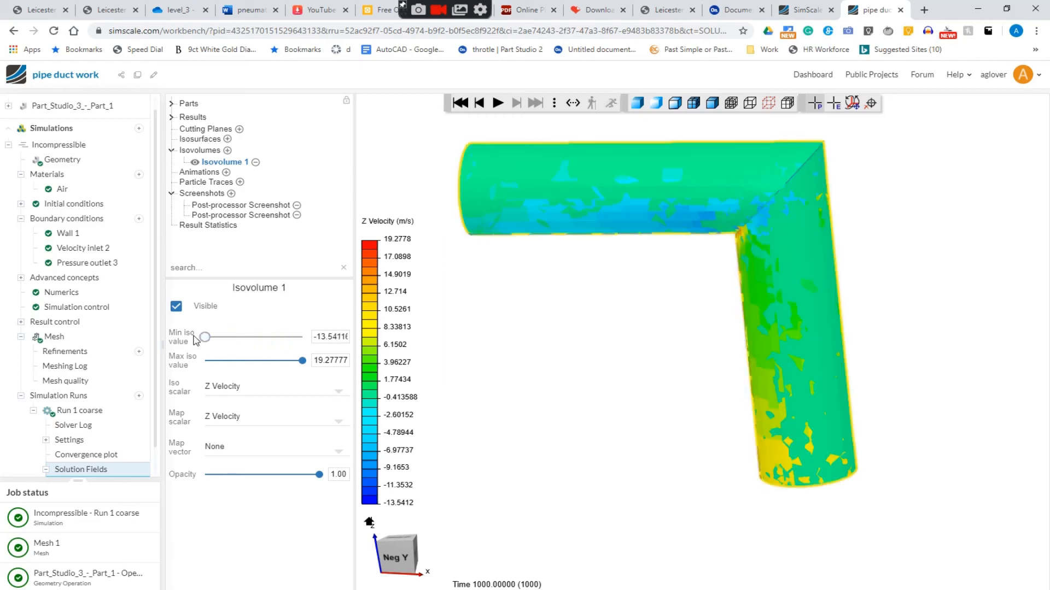
drag(303, 364, 233, 365)
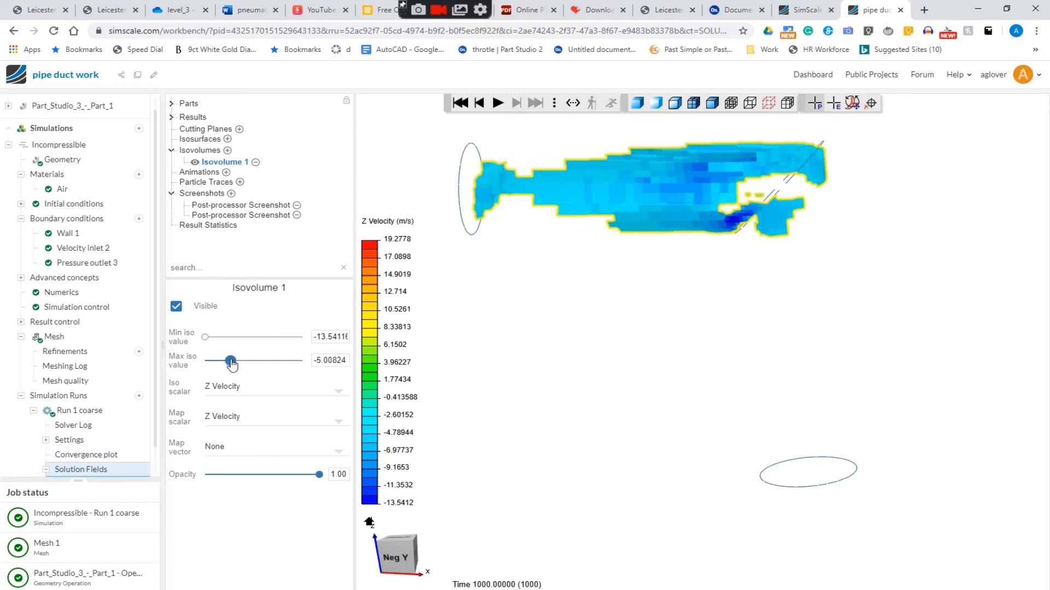
drag(826, 181, 848, 182)
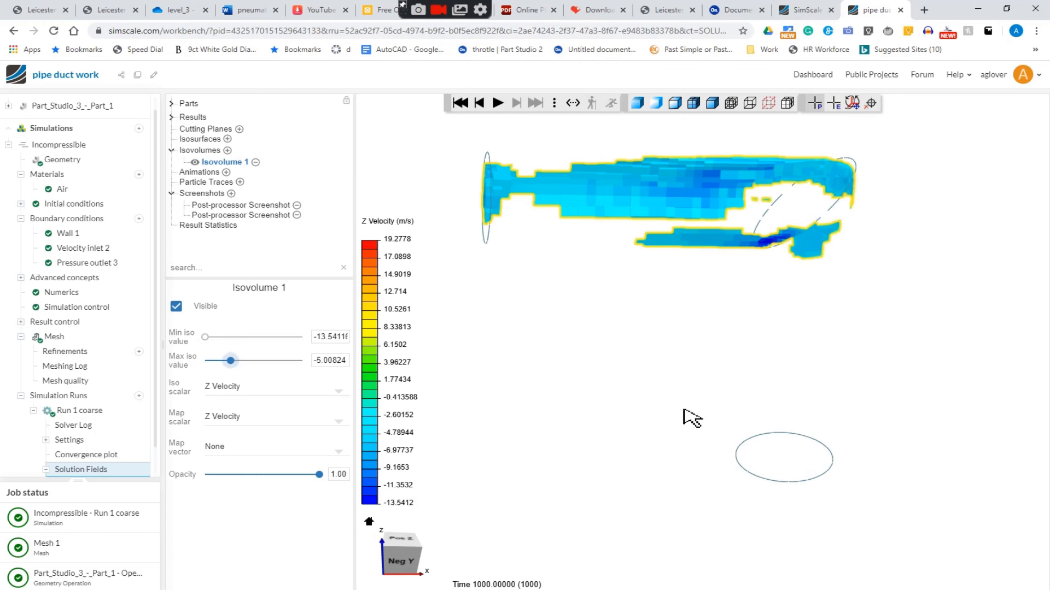
drag(236, 368, 238, 367)
Step: Change both the iso scalar and the map scalar of Isovolume 1 to All Velocity
click(235, 388)
click(265, 485)
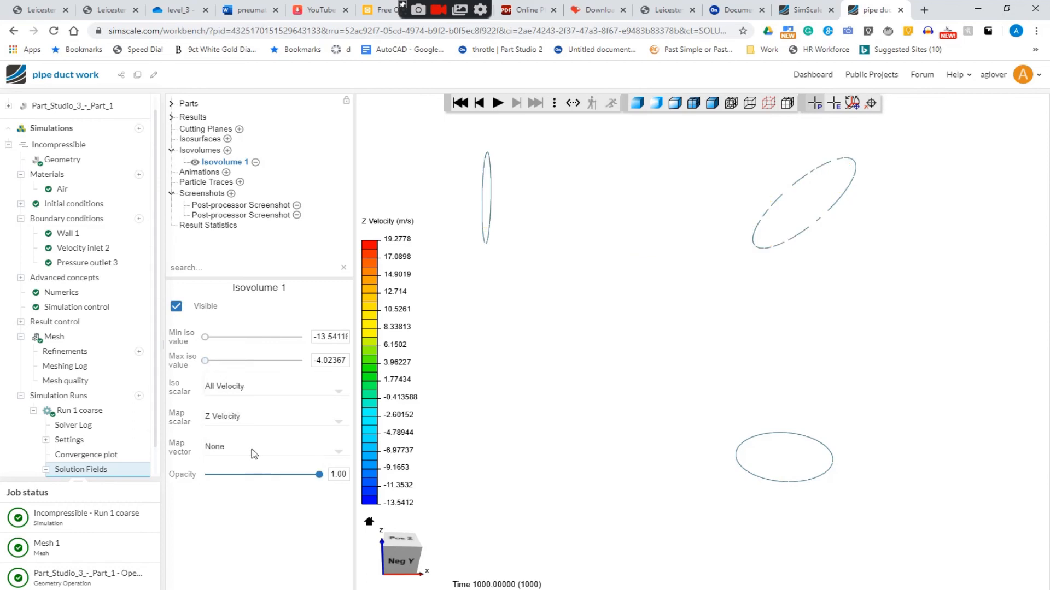
click(259, 414)
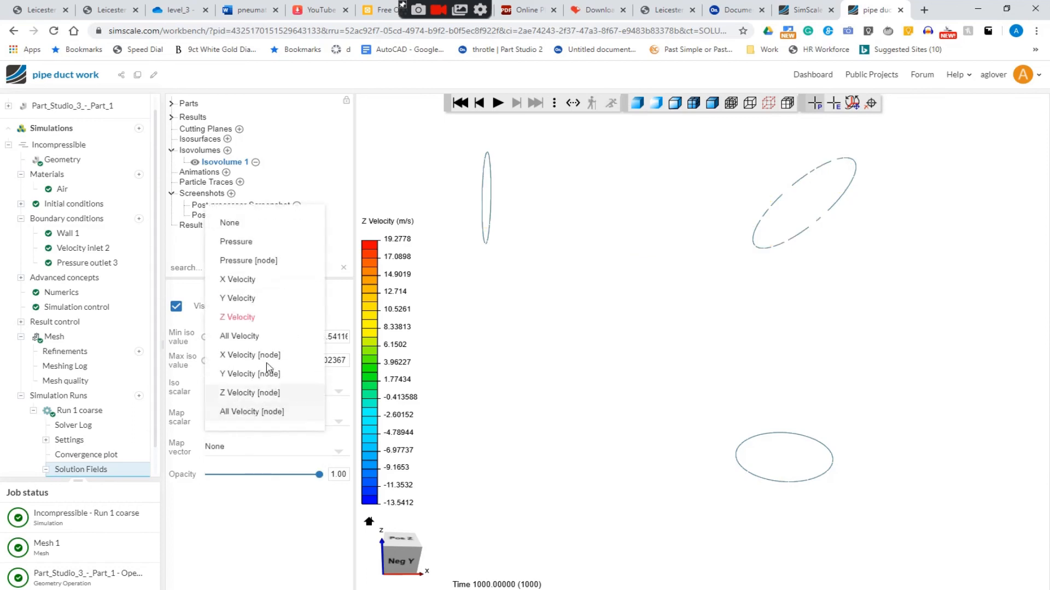
click(275, 335)
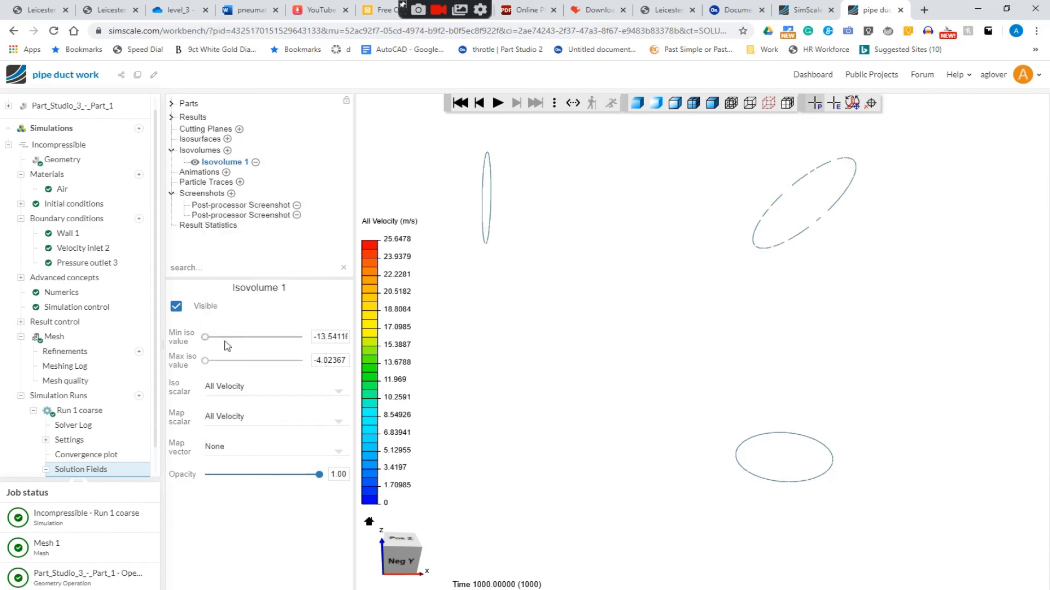
Step: Set the iso range of Isovolume 1 from about 13.59 to 25.65 m/s to isolate the fastest flow
drag(205, 361, 233, 362)
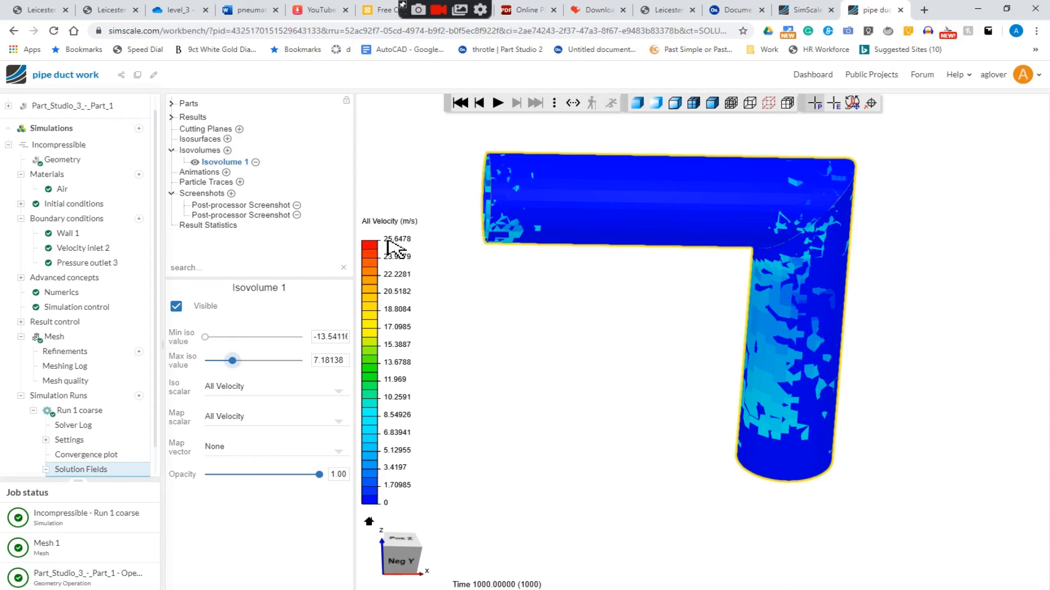
drag(233, 361, 304, 361)
drag(206, 337, 251, 357)
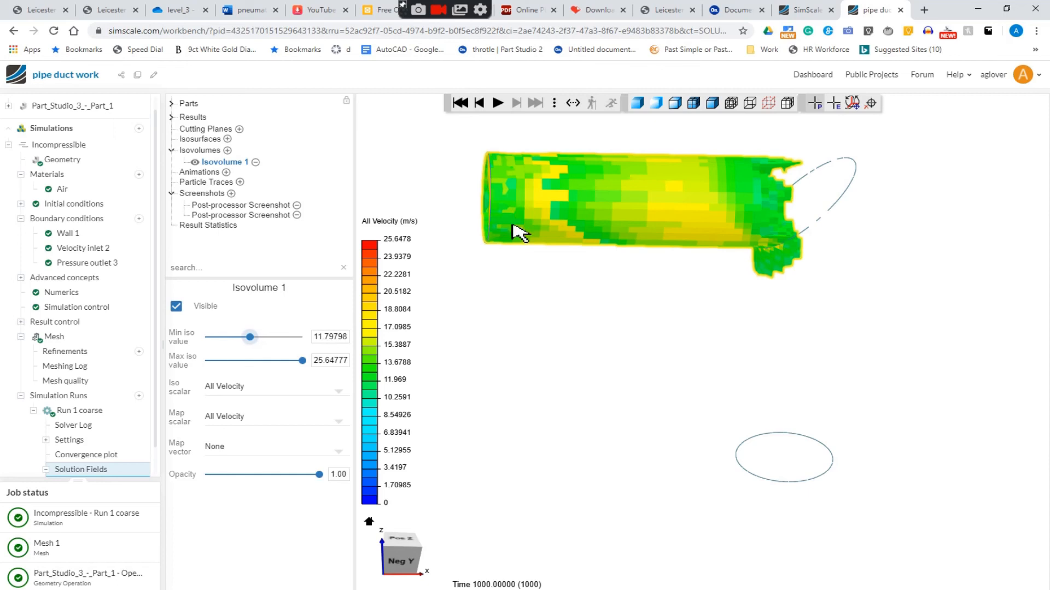
drag(494, 302, 730, 326)
drag(251, 336, 258, 340)
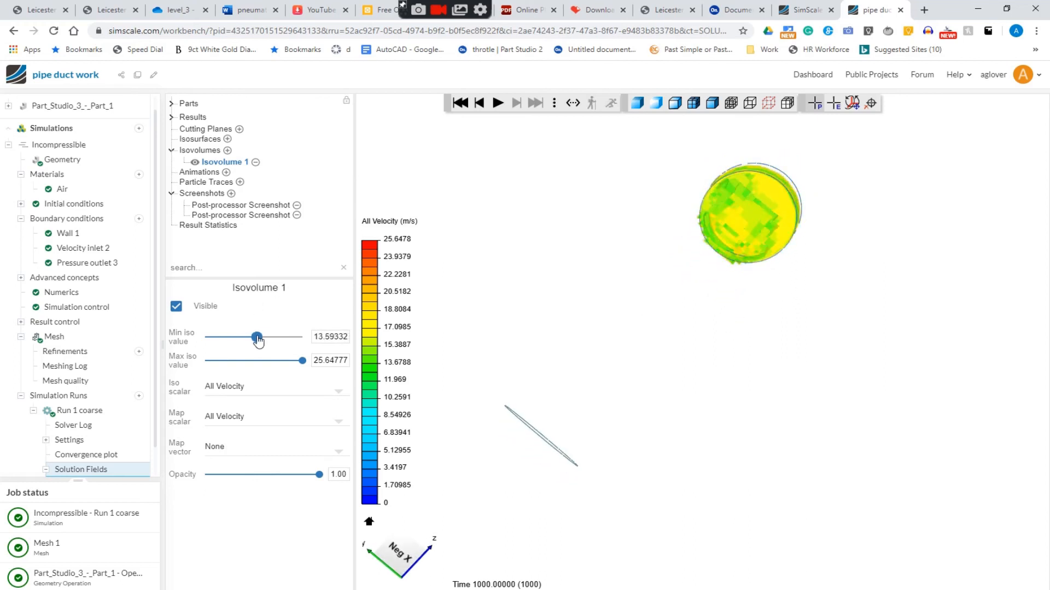
Step: Save a post-processor screenshot of the fast-flow region from an angled view and delete Isovolume 1
drag(515, 339, 424, 302)
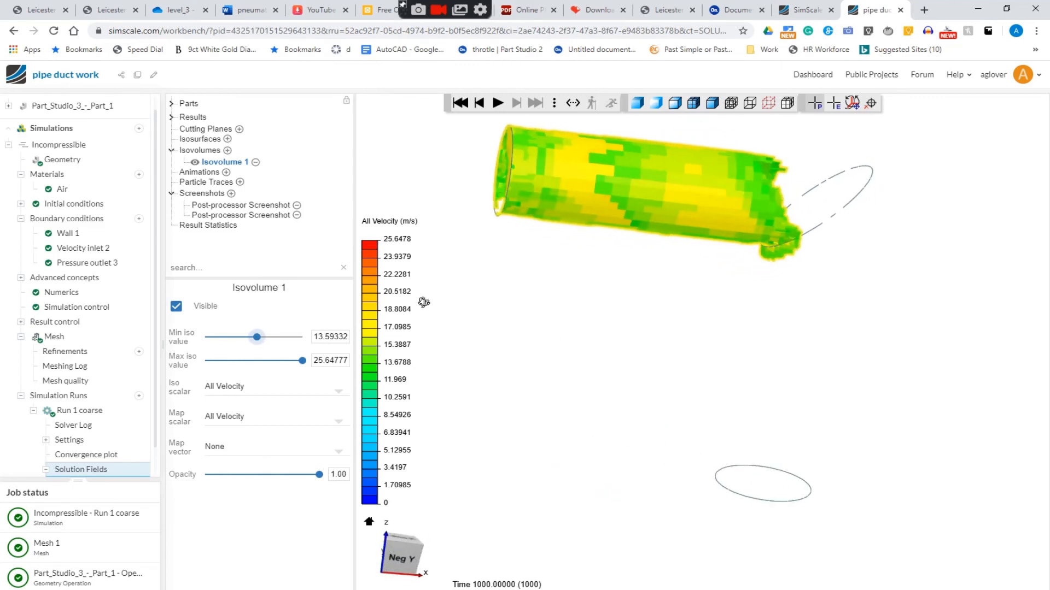
drag(715, 386, 614, 363)
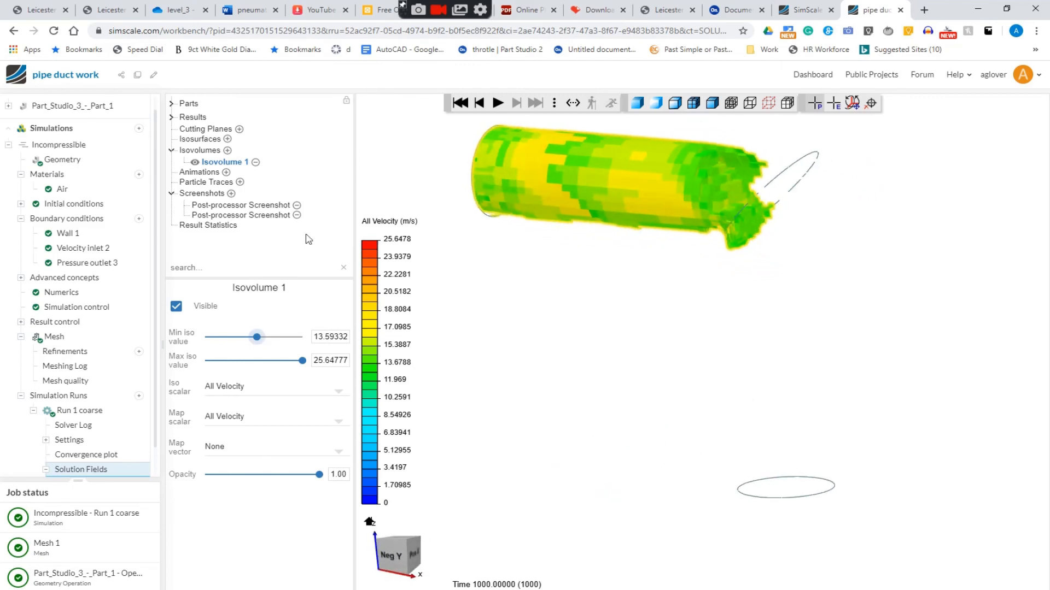
click(230, 206)
click(236, 216)
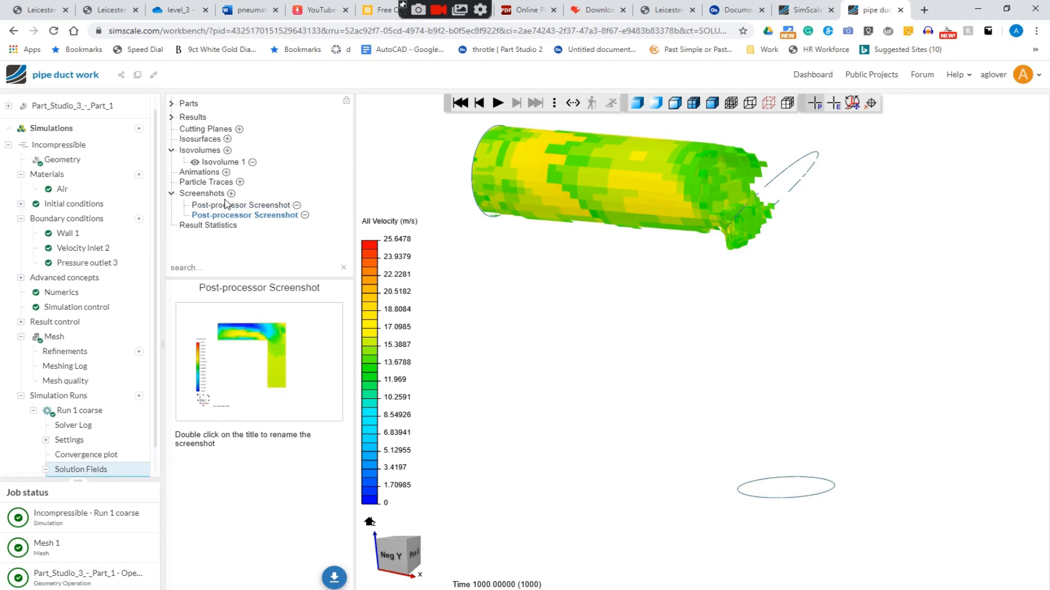
click(232, 194)
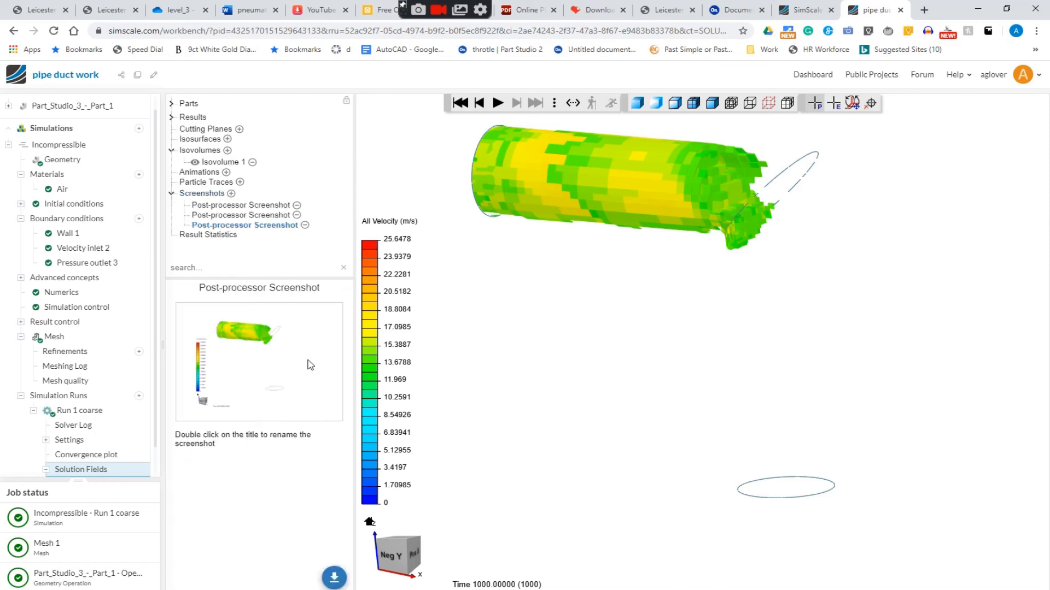
click(252, 163)
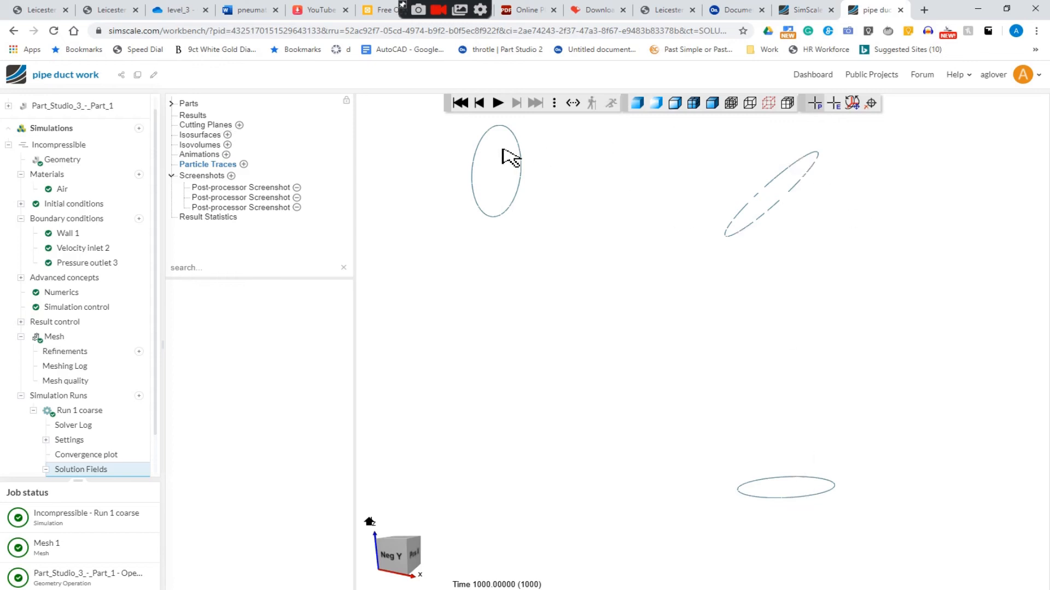
Step: Add a particle trace with All Velocity as the map scalar and a cylinder radius of 0.000822
drag(727, 552, 688, 423)
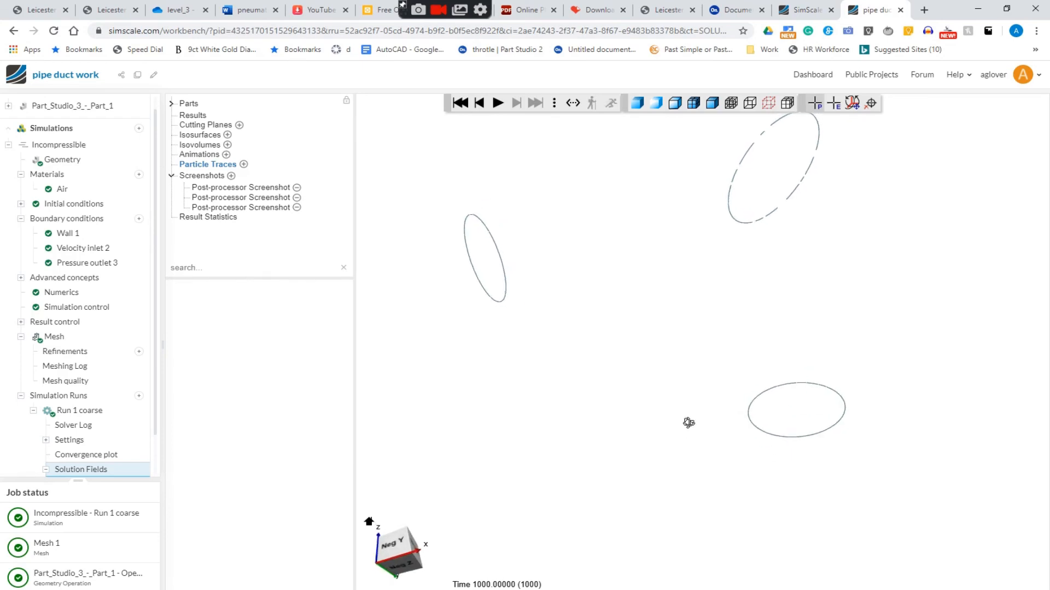
click(244, 165)
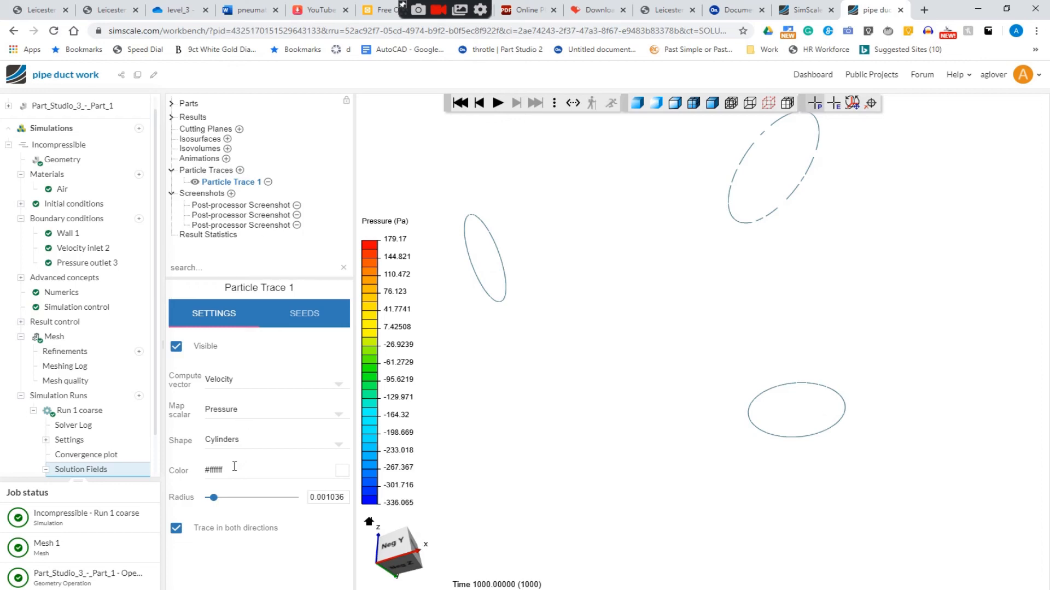
click(241, 415)
click(257, 332)
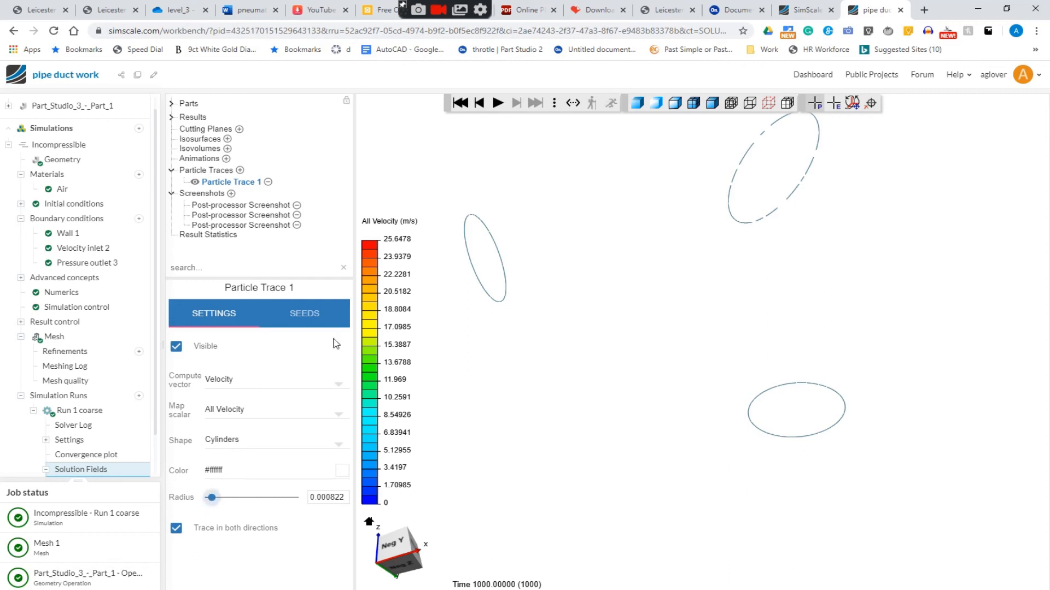
Step: Seed Particle Trace 1 at the centre of the lower pipe opening and set the seed spacing to 0.017239
click(310, 317)
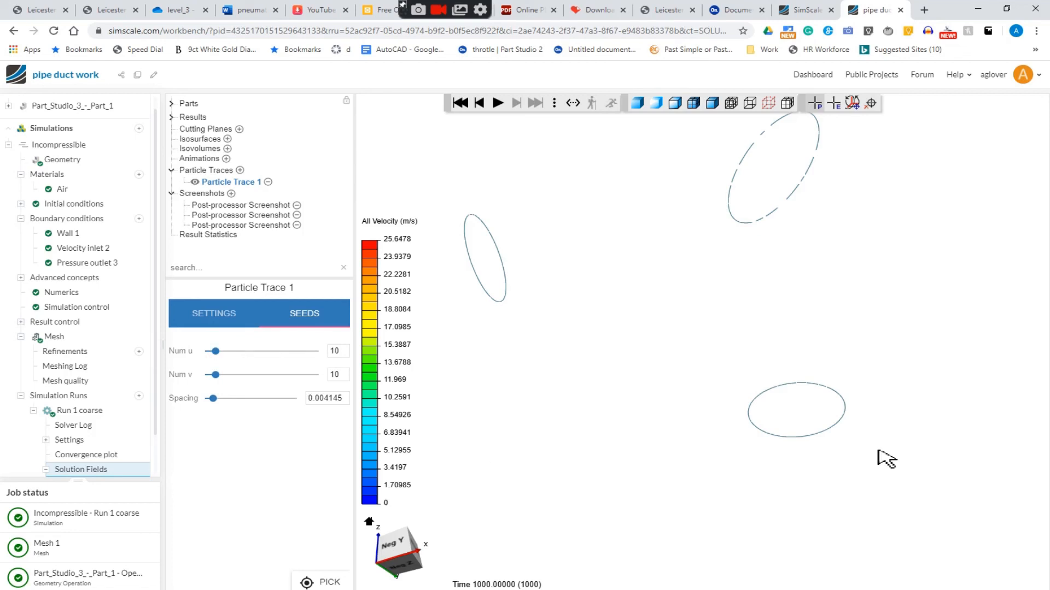
click(328, 582)
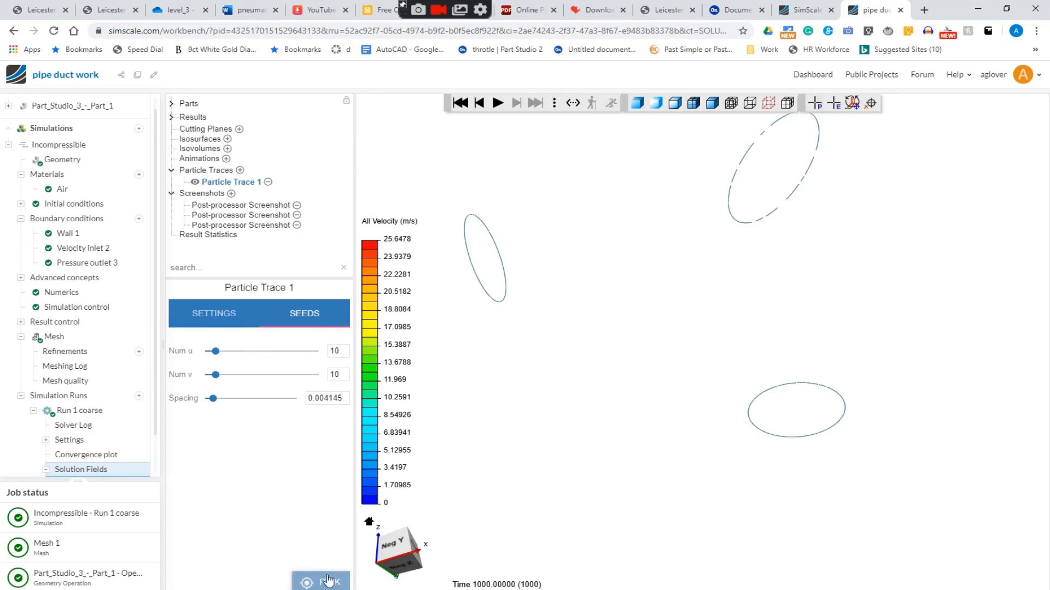
click(796, 410)
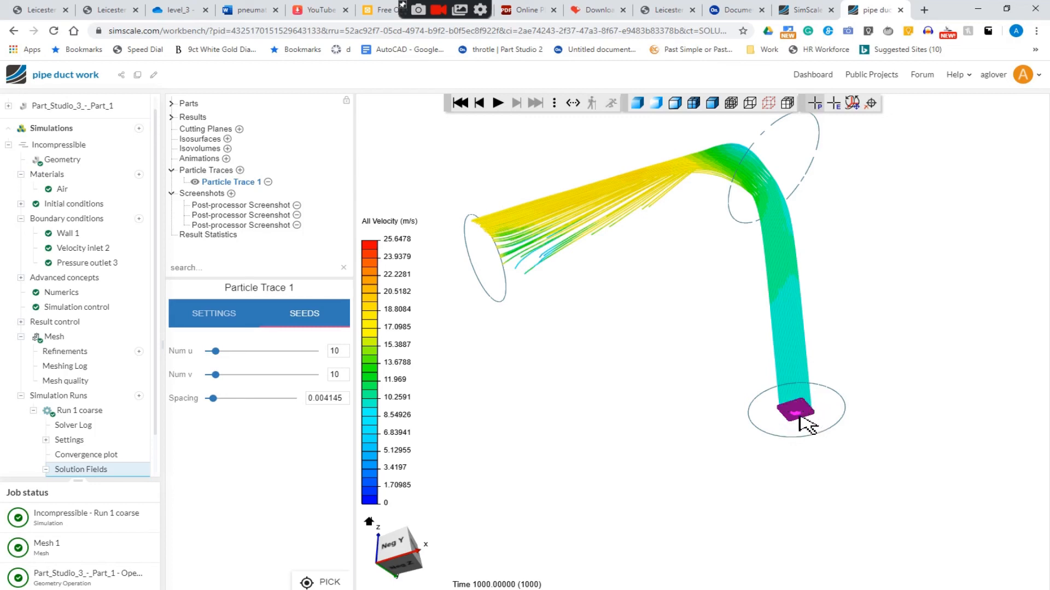
drag(820, 253, 818, 462)
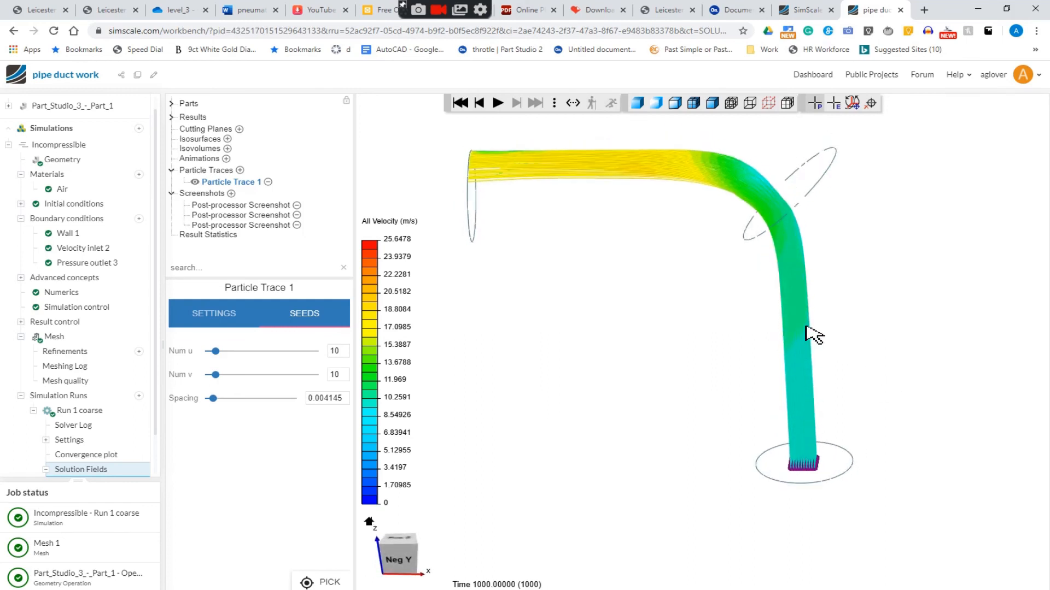
drag(471, 306, 517, 152)
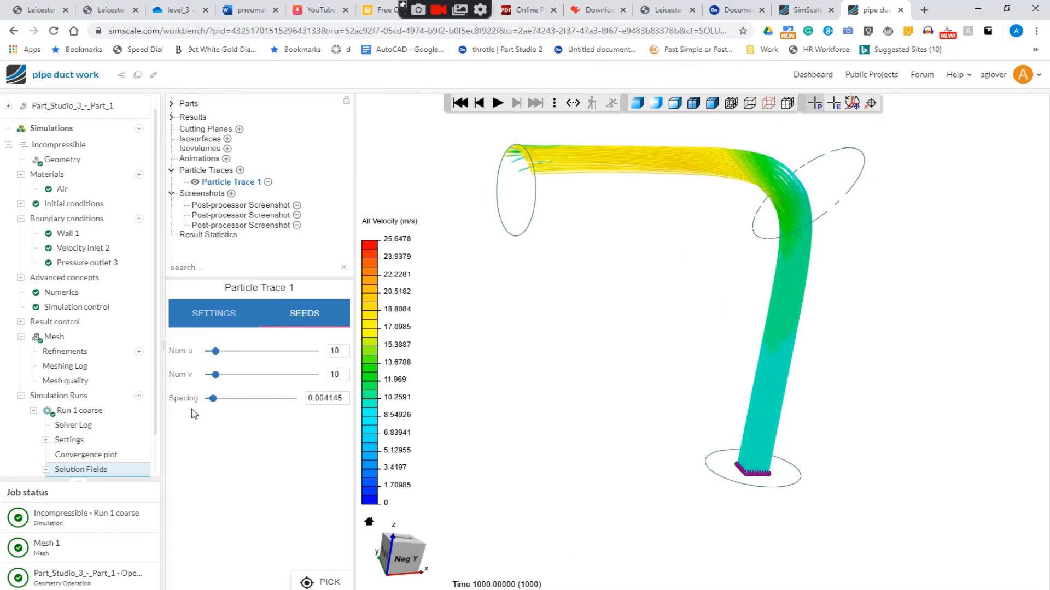
drag(215, 407, 245, 412)
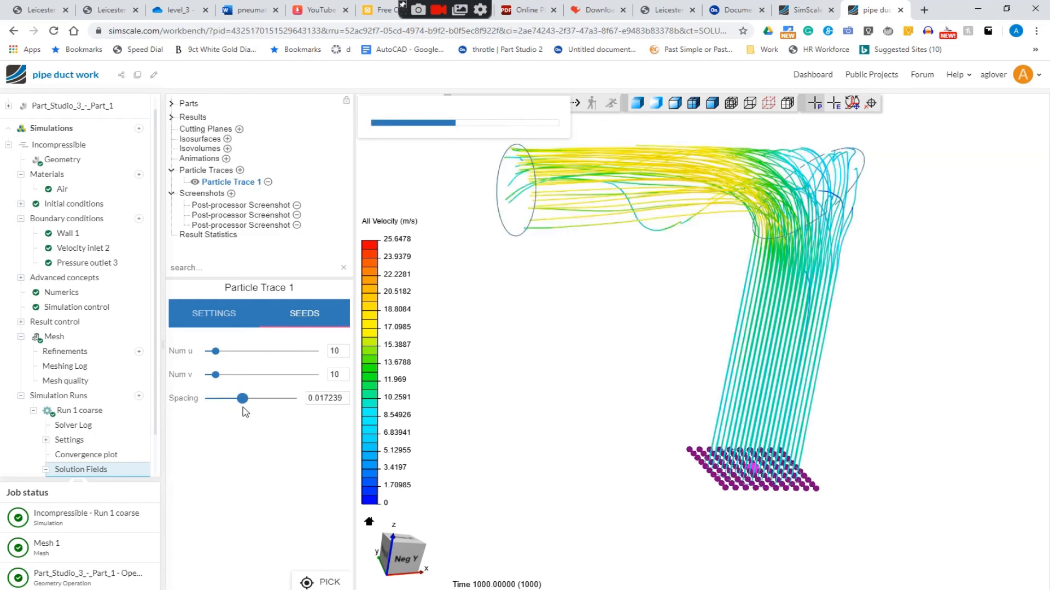
Step: Examine the velocity streamlines through the sharp bend and along the horizontal pipe from several angles
scroll(616, 508, up, 1)
scroll(616, 508, down, 3)
mouse_move(590, 398)
mouse_down()
mouse_move(712, 383)
mouse_move(712, 401)
mouse_move(564, 377)
mouse_move(763, 468)
mouse_up()
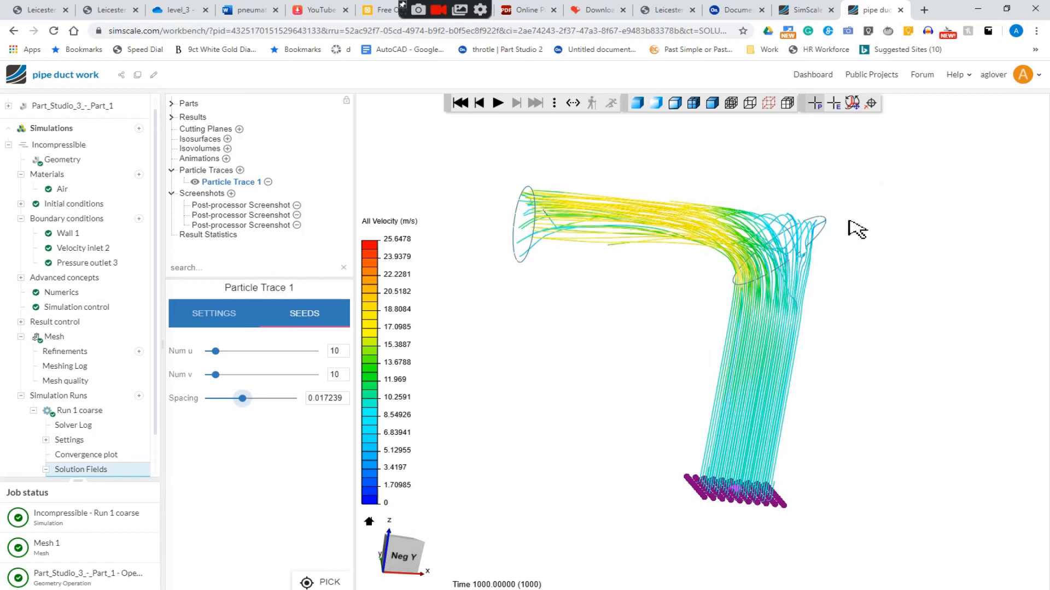
mouse_move(868, 298)
mouse_down()
mouse_move(819, 304)
mouse_move(780, 222)
mouse_up()
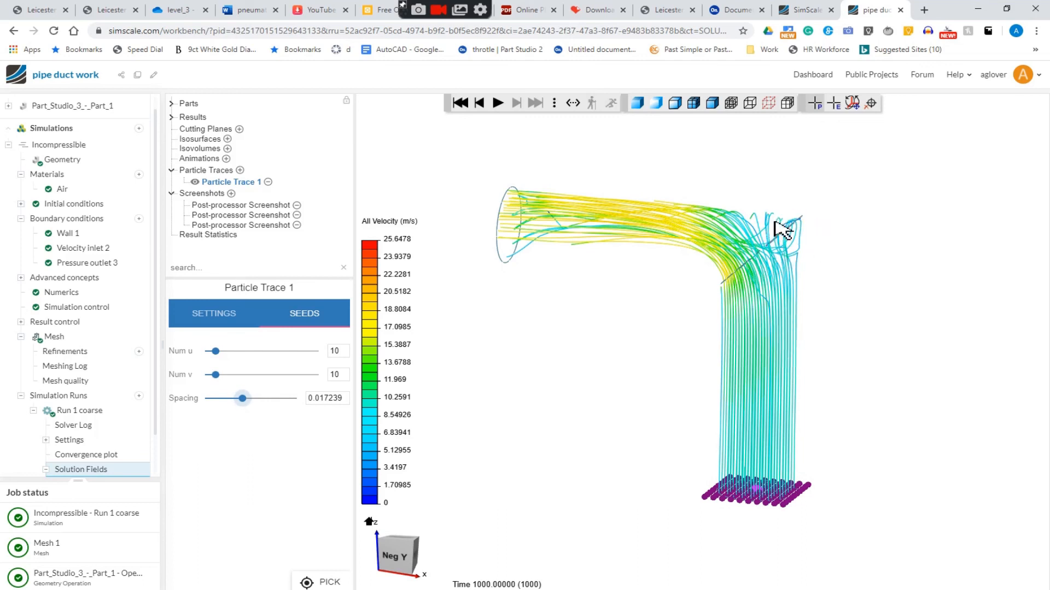
mouse_move(615, 315)
mouse_down()
mouse_move(818, 354)
mouse_move(881, 347)
mouse_move(710, 235)
mouse_up()
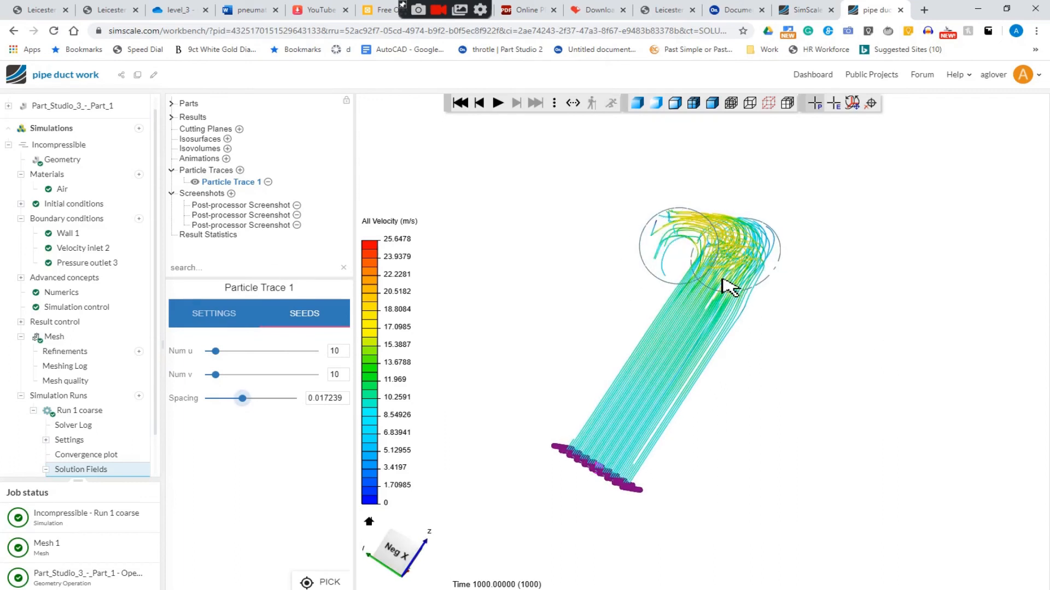
mouse_move(858, 379)
mouse_down()
mouse_move(787, 382)
mouse_move(660, 339)
mouse_move(629, 375)
mouse_move(589, 306)
mouse_up()
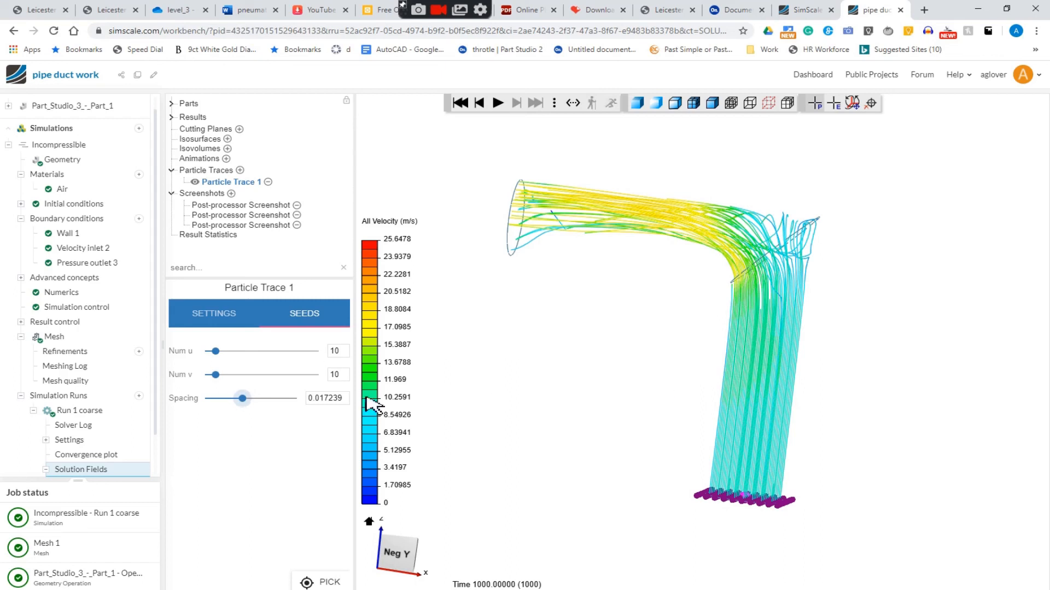
drag(629, 432, 726, 497)
mouse_move(699, 513)
mouse_down()
mouse_move(750, 440)
mouse_move(804, 485)
mouse_move(761, 452)
mouse_up()
scroll(852, 280, up, 3)
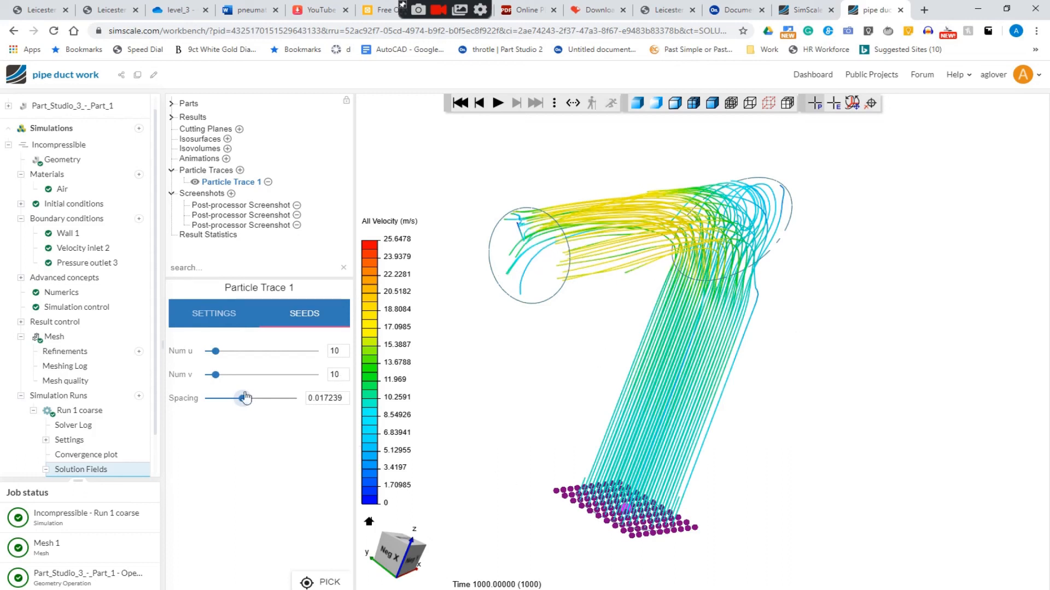
Step: Increase the seed grid to 20 by 20 with a spacing of 0.007801 and inspect the denser streamlines
drag(218, 379, 228, 355)
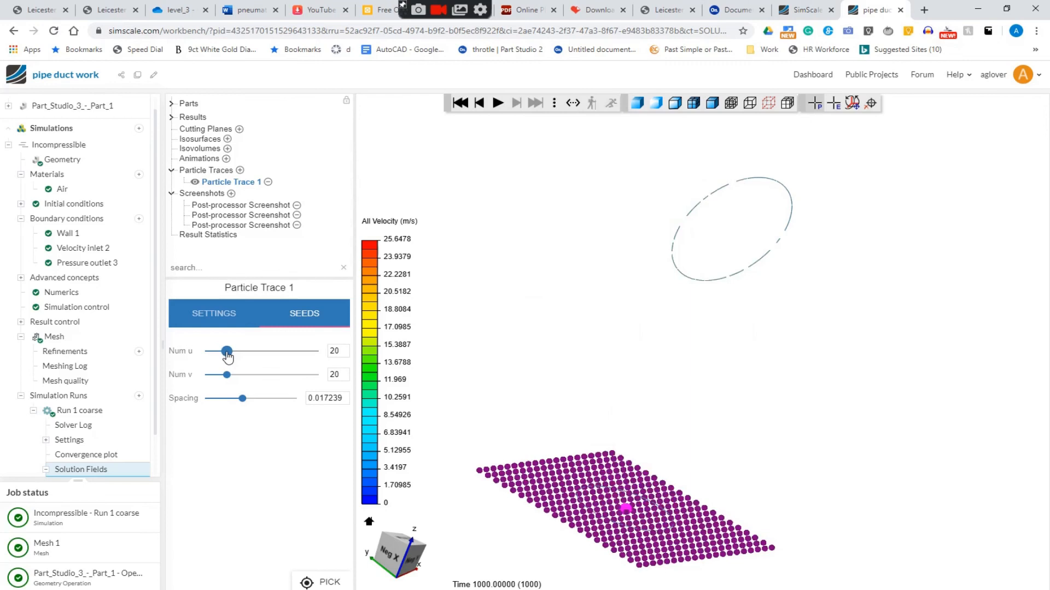
drag(244, 403, 221, 402)
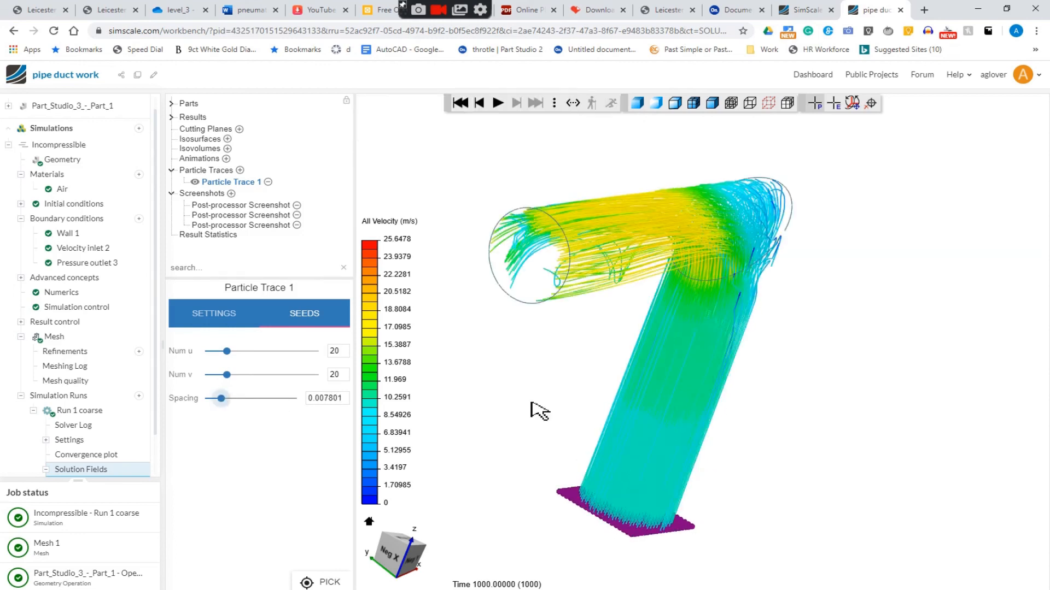
drag(903, 375, 727, 317)
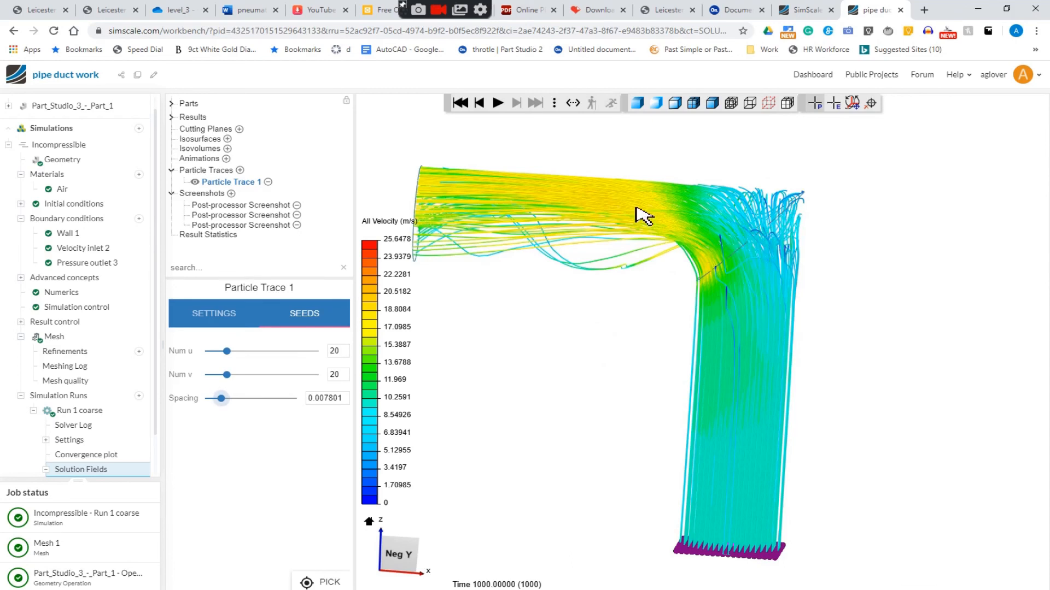
mouse_move(584, 342)
mouse_down()
mouse_move(669, 329)
mouse_move(656, 270)
mouse_up()
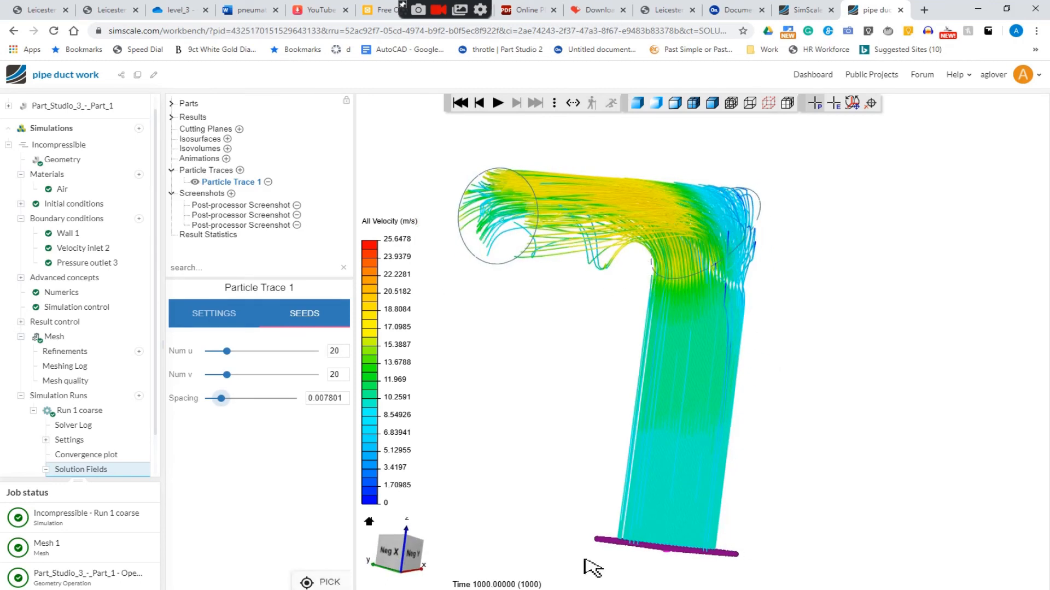
Step: Move the particle trace seeds to the open end of the horizontal pipe
click(320, 582)
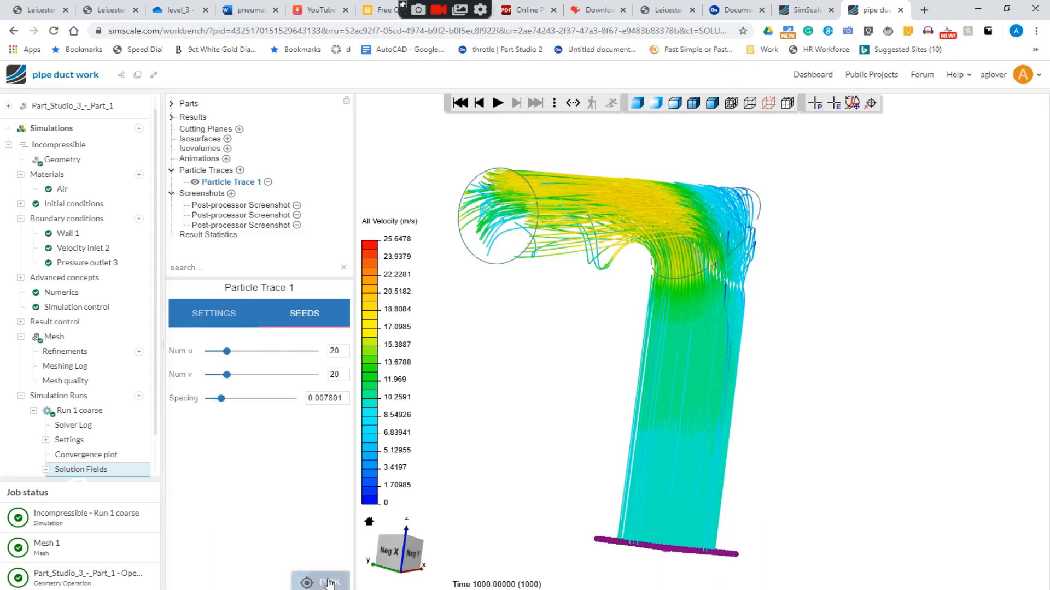
click(502, 220)
drag(875, 330, 702, 283)
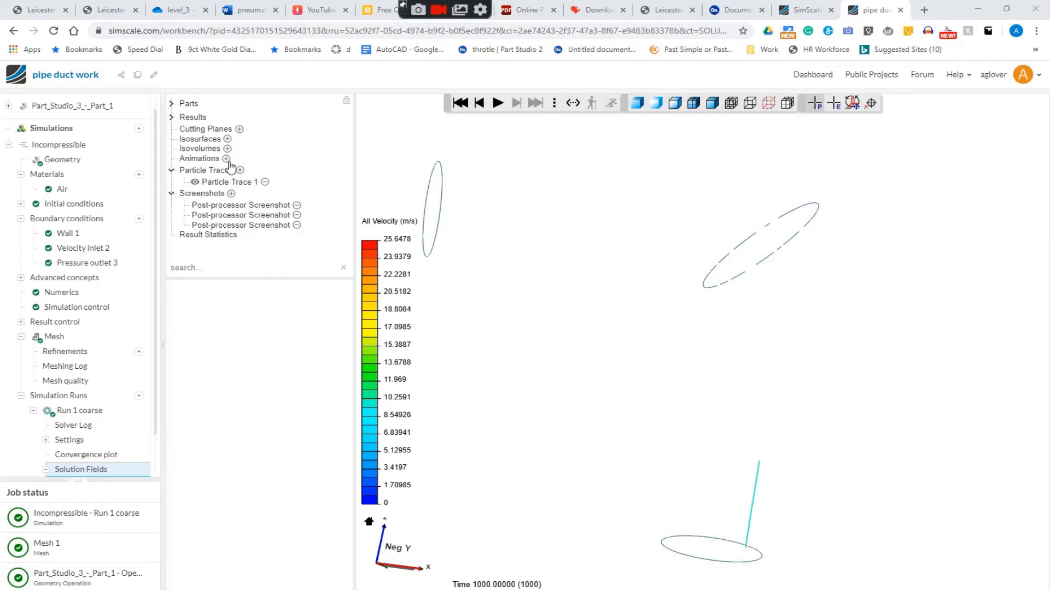
Step: Create a Particle Trace animation with 300 steps and apply it
click(226, 159)
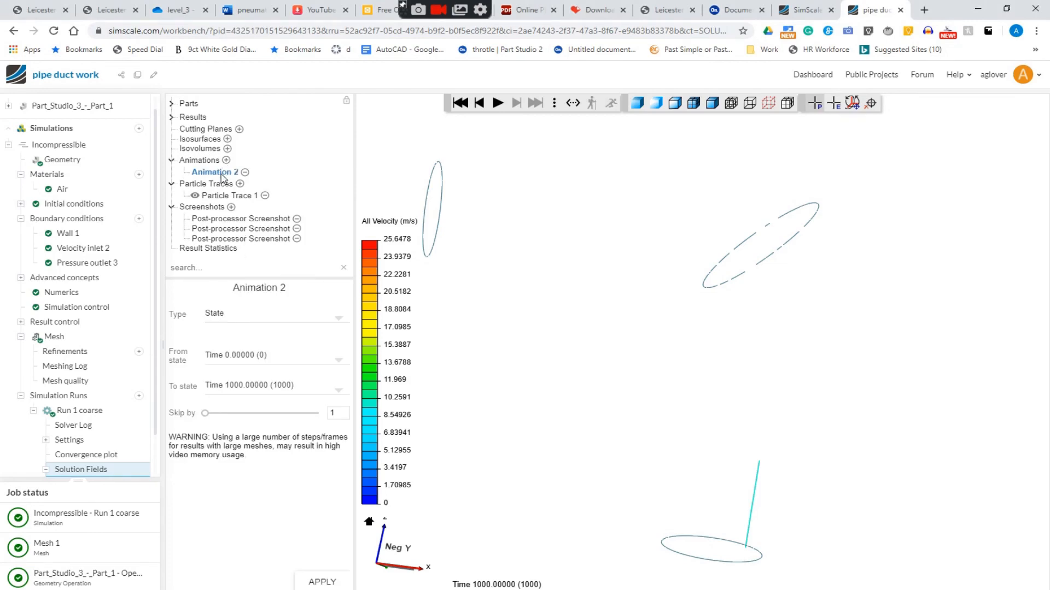
click(261, 317)
click(261, 336)
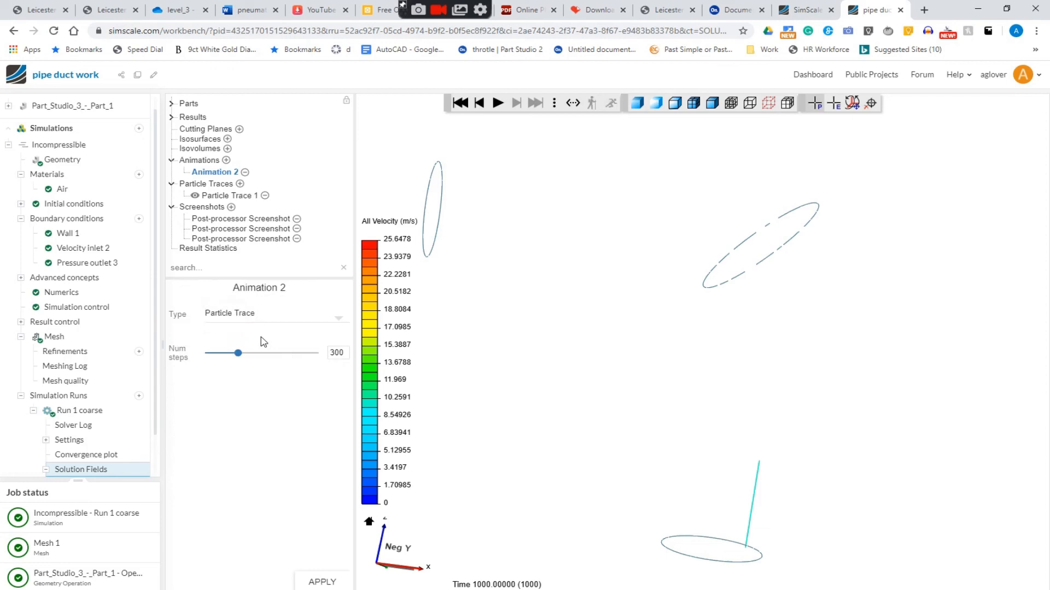
click(325, 583)
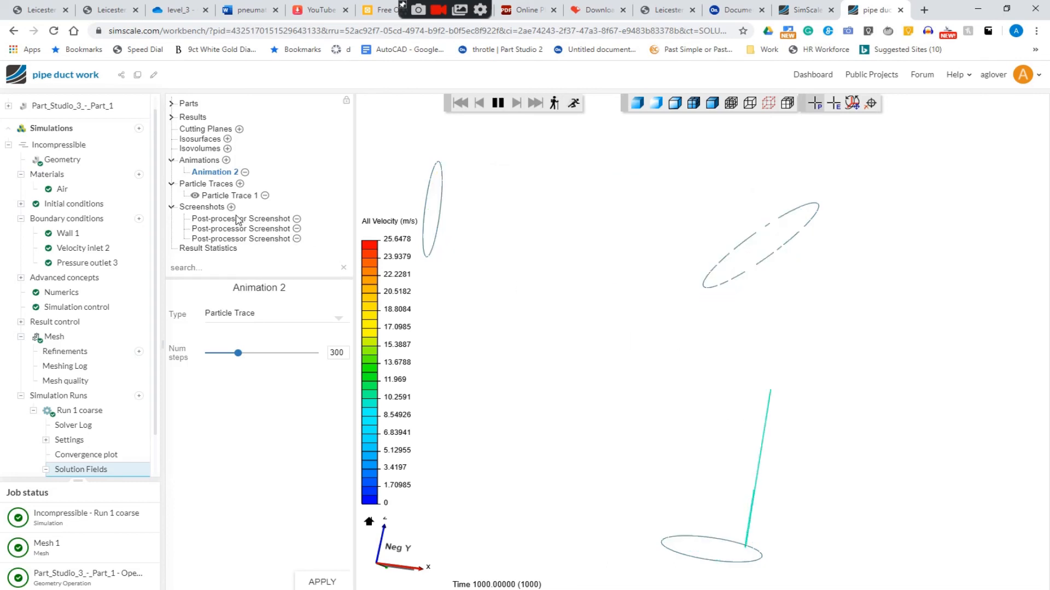
Step: Reduce the radius of Particle Trace 1 to 0.000104 and inspect the animated flow around the corner
click(244, 196)
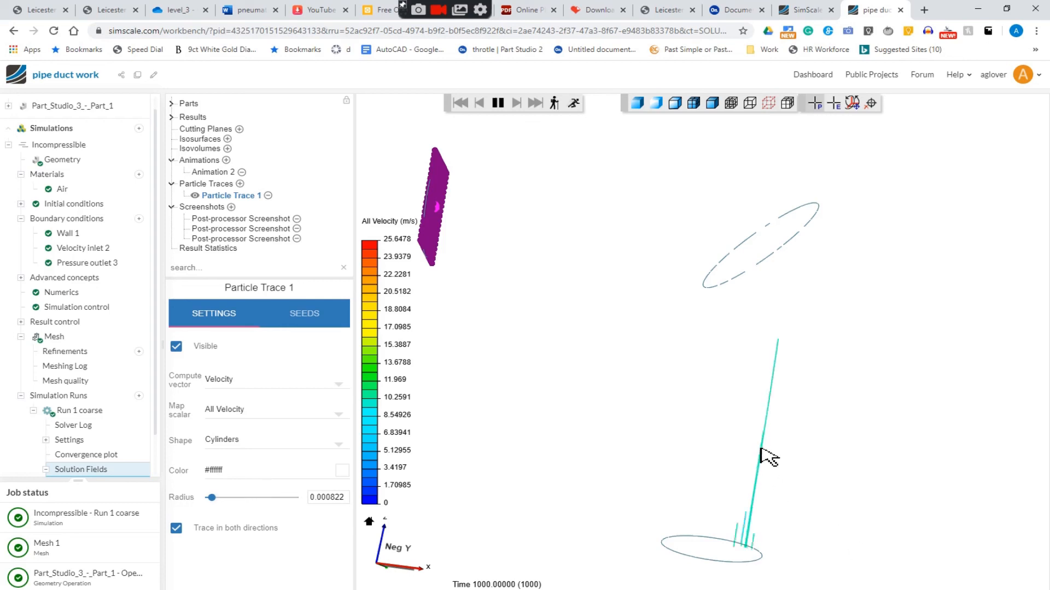
drag(212, 498, 207, 499)
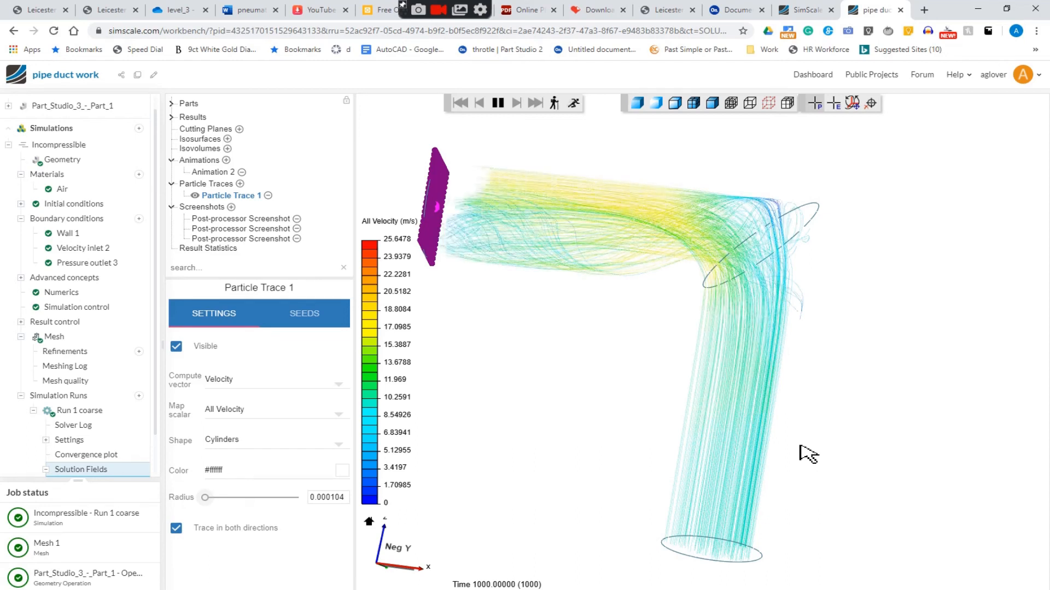
scroll(820, 206, down, 2)
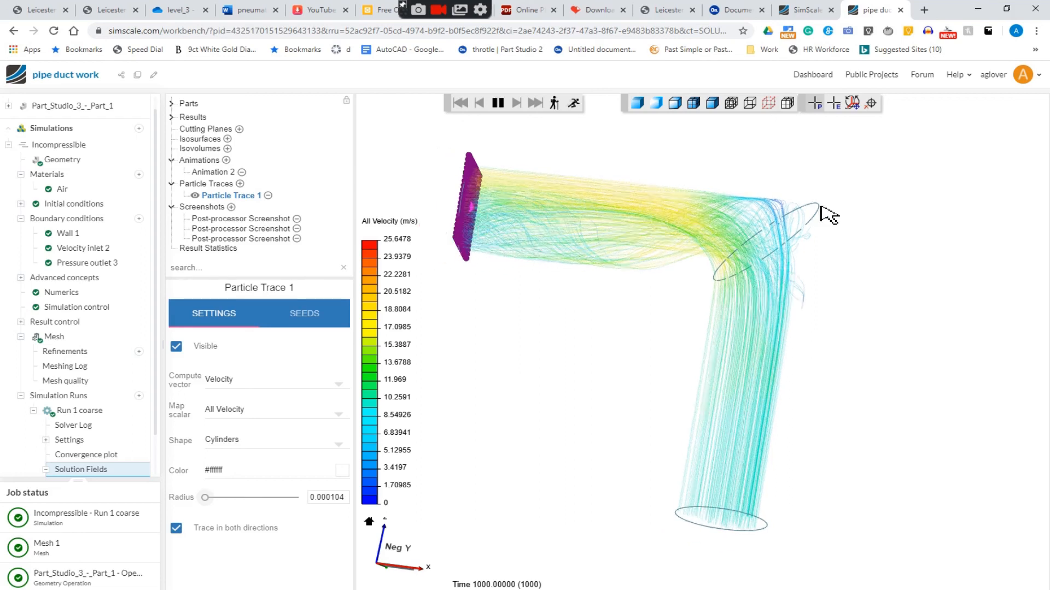
scroll(821, 206, up, 8)
scroll(821, 210, up, 3)
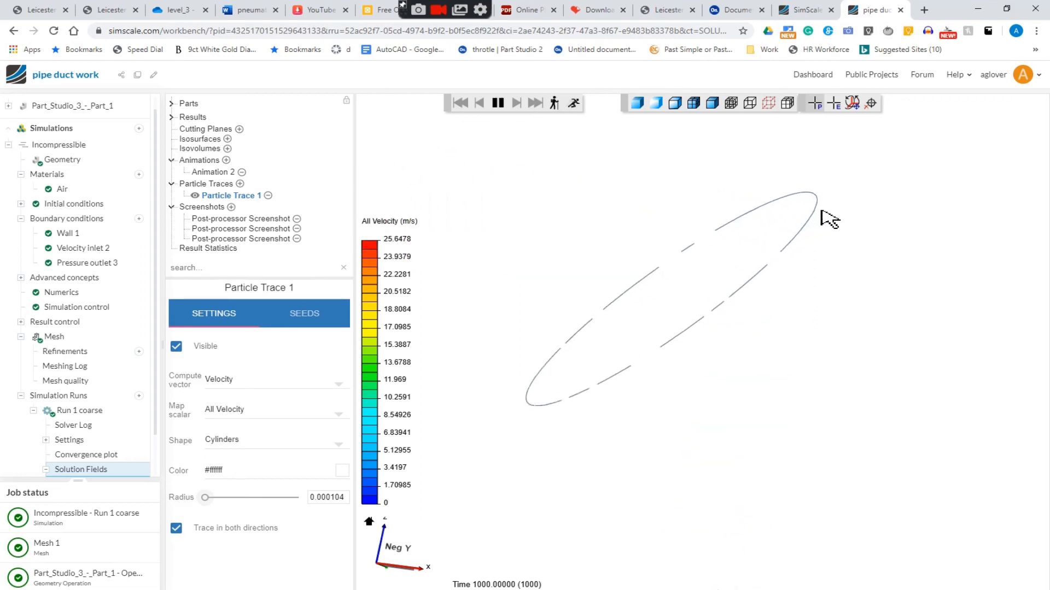
scroll(821, 210, up, 2)
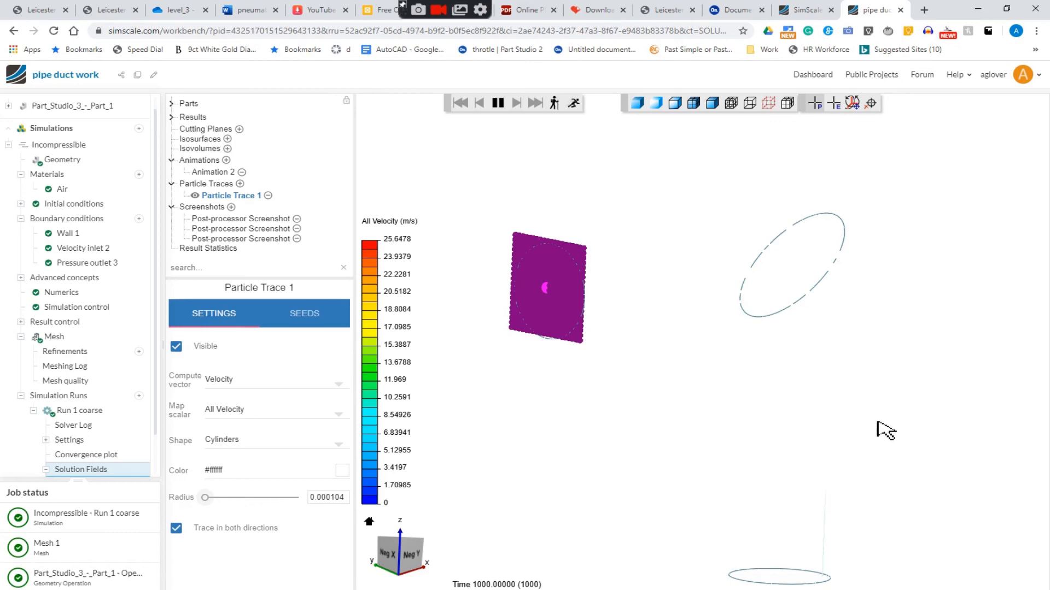
right_drag(877, 422, 848, 394)
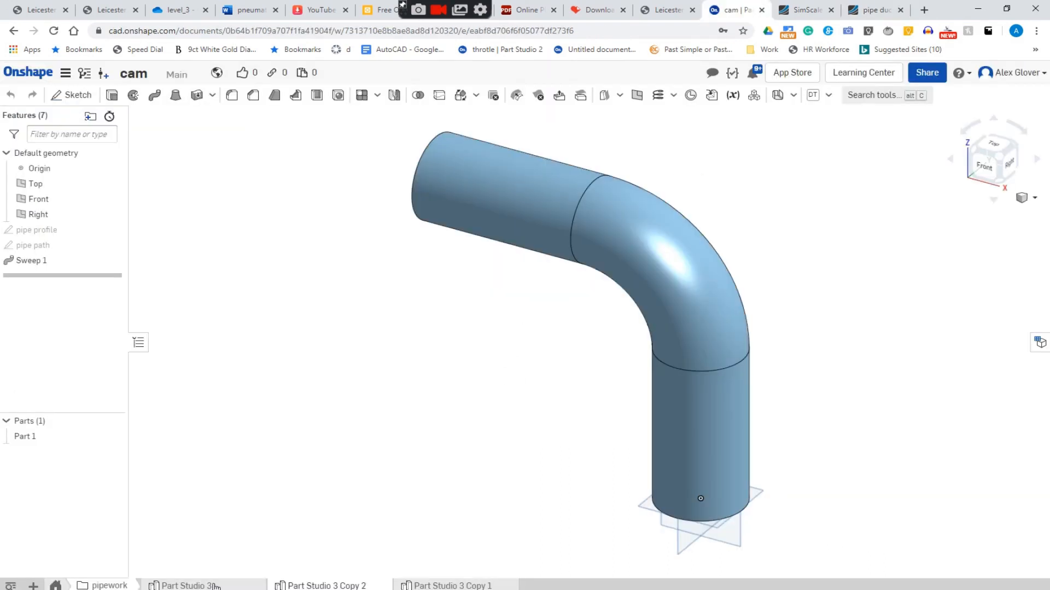
Step: Switch to the Onshape pipe document and compare the sharp, mitred and curved corner variants across its three part studios
click(213, 583)
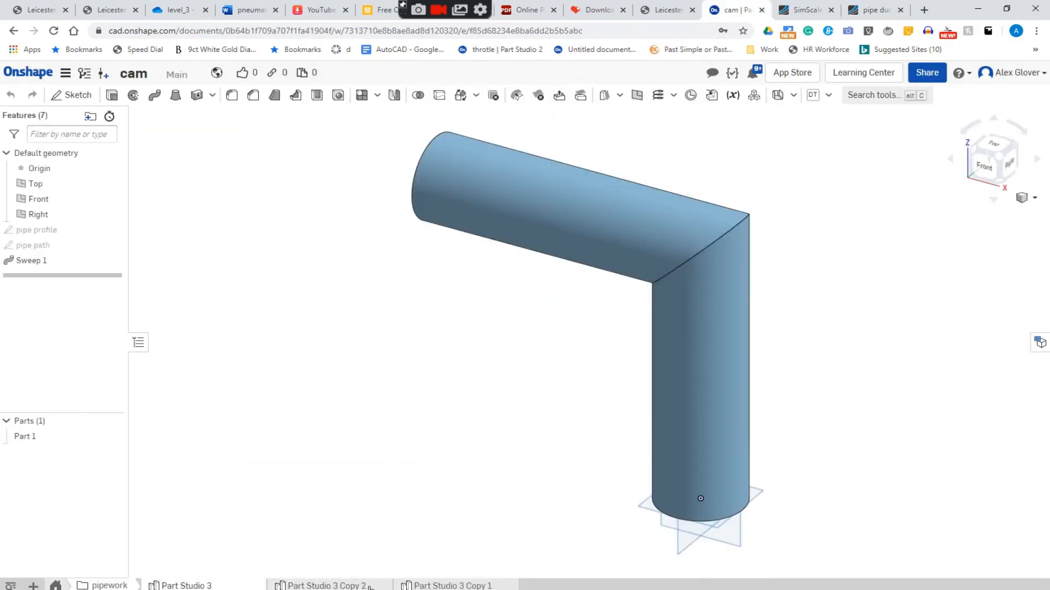
click(347, 586)
click(443, 585)
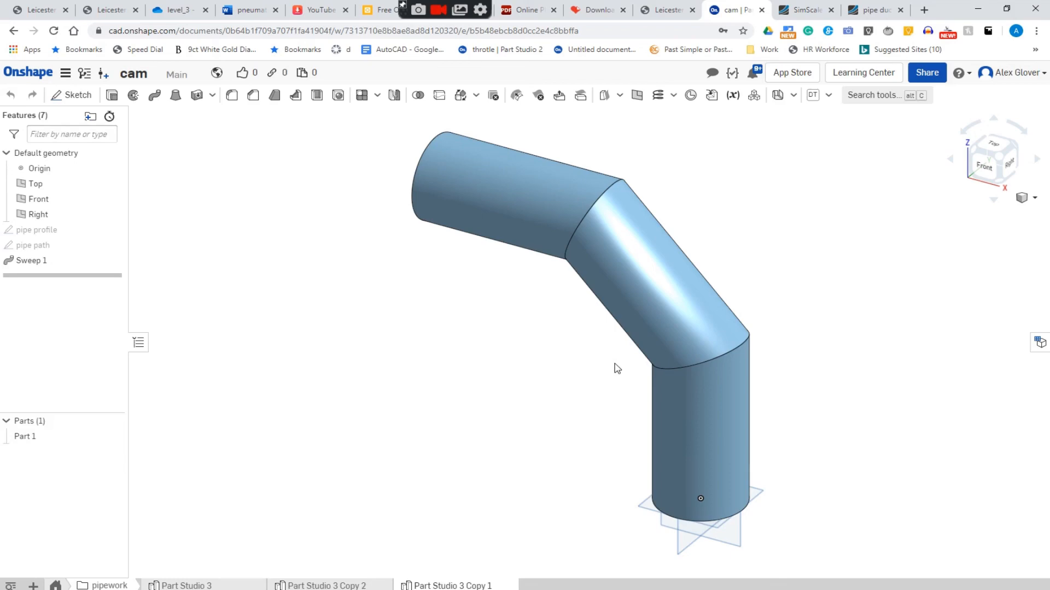
right_drag(438, 460, 539, 303)
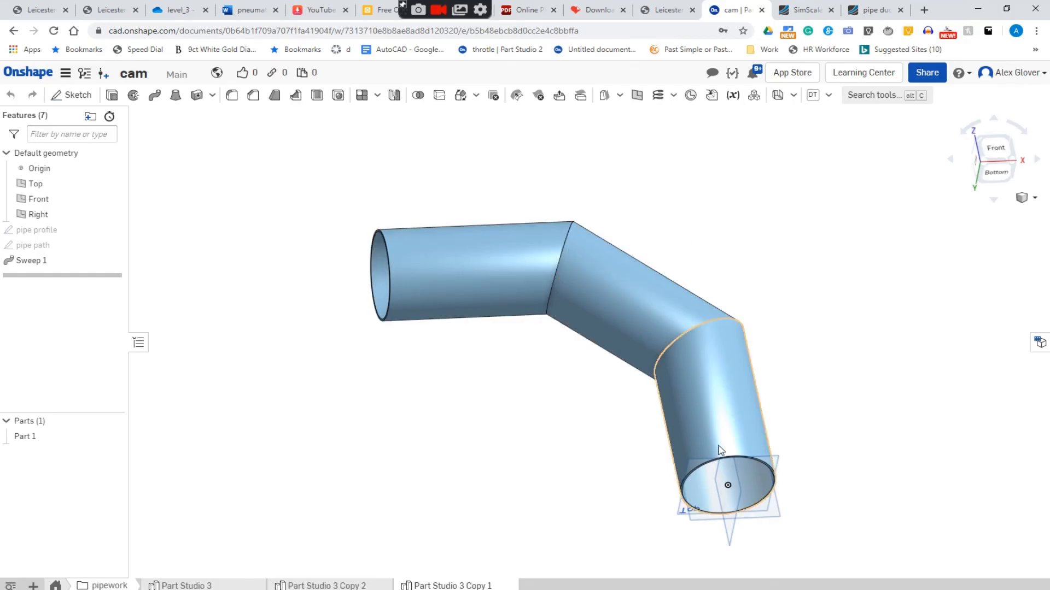
click(319, 583)
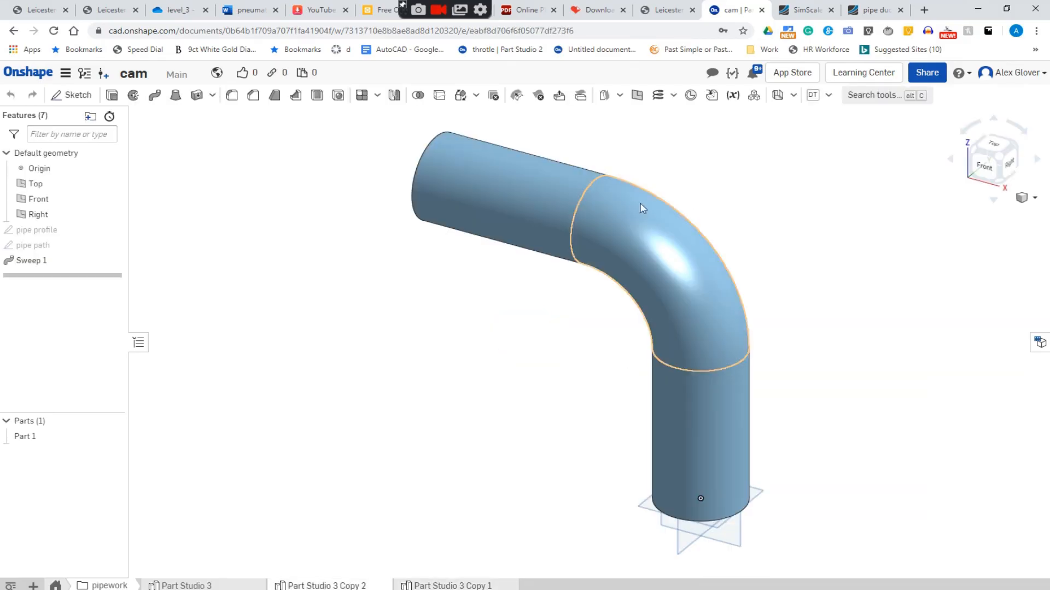